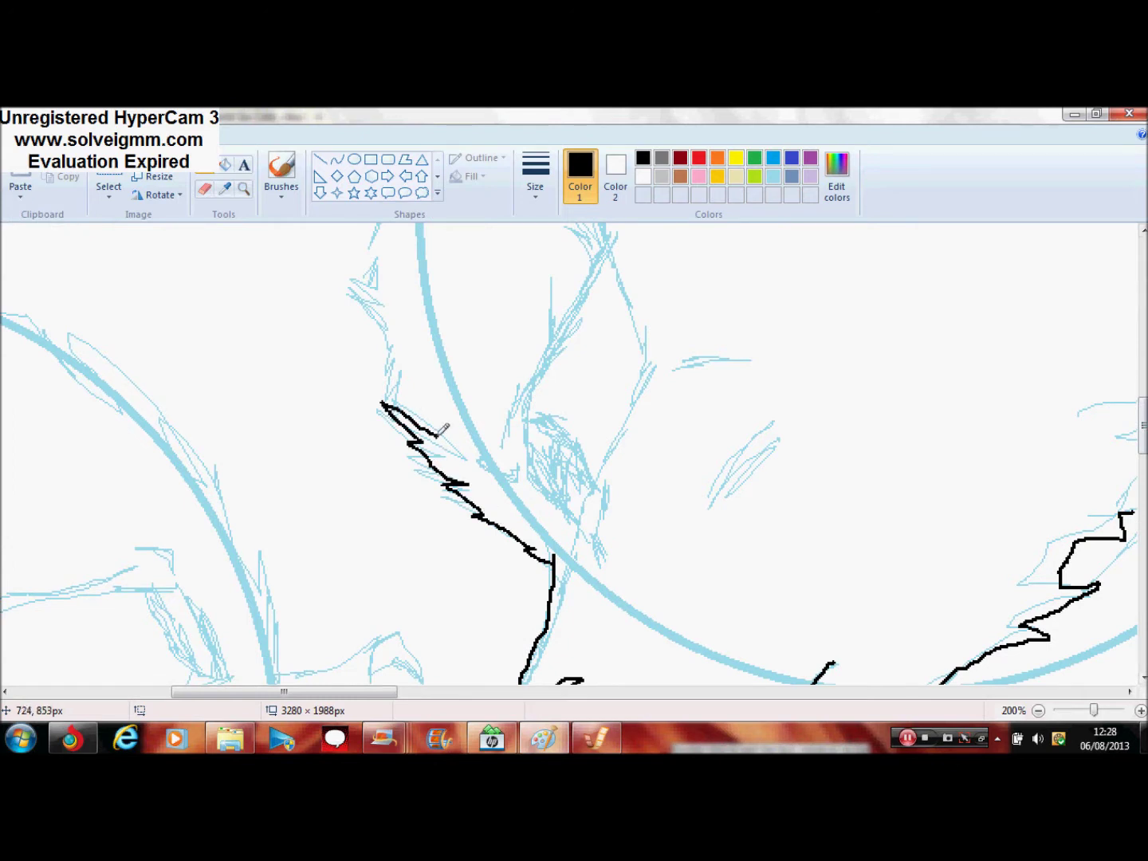
- Trace the outline of the cat's eye in black over the blue sketch
mouse_move(572, 519)
left_mouse_down()
mouse_move(520, 443)
mouse_move(579, 307)
mouse_move(635, 328)
mouse_move(572, 519)
left_mouse_up()
left_click_drag(520, 414, 586, 422)
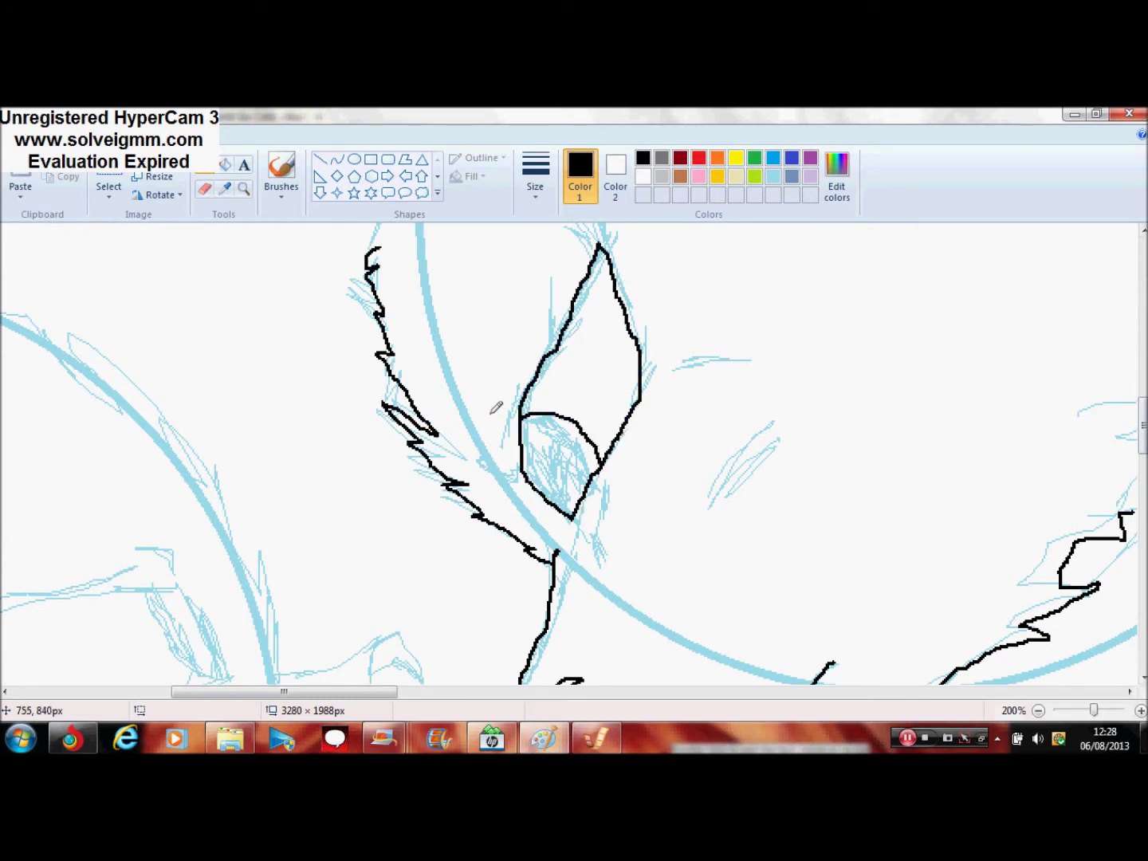
mouse_move(499, 408)
left_mouse_down()
mouse_move(529, 366)
mouse_move(576, 265)
left_mouse_up()
key("ctrl+z")
key("ctrl+z")
key("ctrl+z")
- Draw a low iris line inside the eye, a brow line beside it and a small mark next to the cheek
left_click_drag(524, 429, 585, 490)
left_click_drag(485, 427, 550, 293)
mouse_move(469, 431)
left_mouse_down()
mouse_move(471, 452)
mouse_move(498, 458)
left_mouse_up()
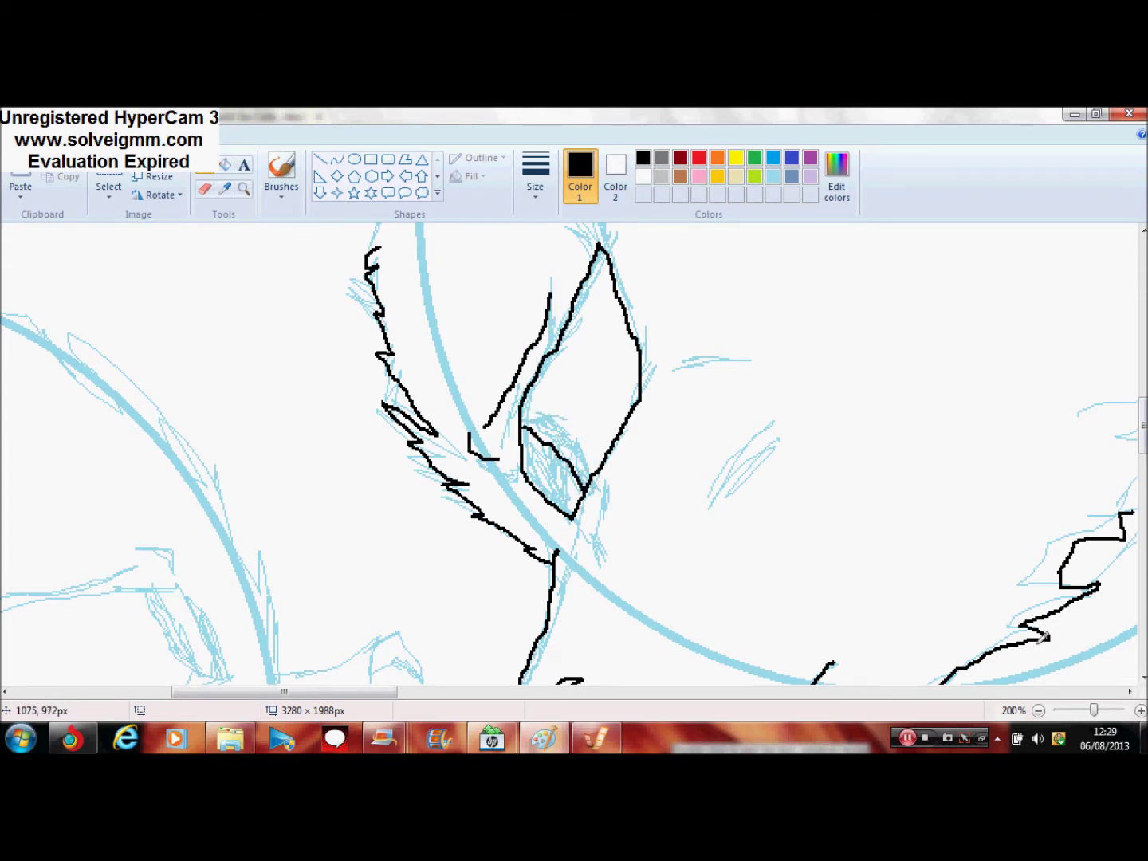
- Trace the jagged fur at the back of the cat's head, plus the near ear and the fur on top
left_click(1038, 710)
left_click_drag(1143, 440, 1134, 392)
left_click_drag(582, 348, 626, 341)
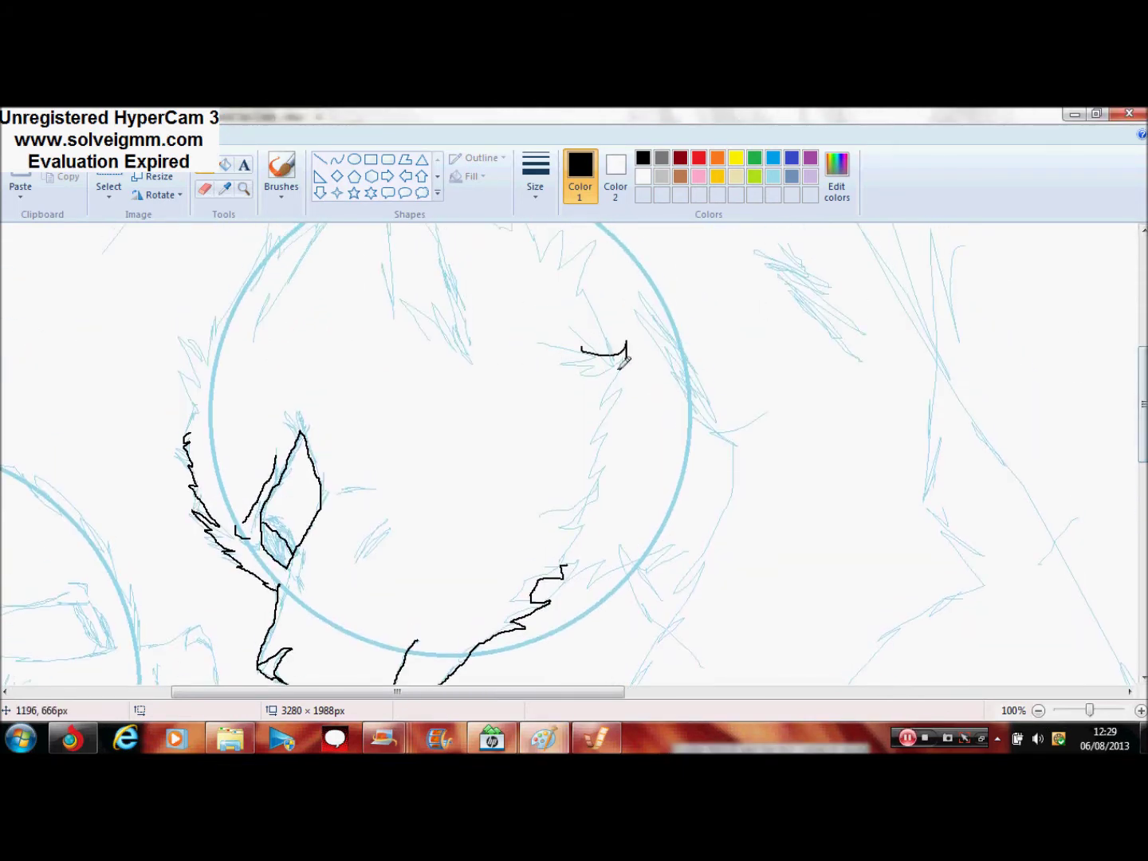
mouse_move(610, 499)
left_mouse_down()
mouse_move(597, 545)
mouse_move(567, 564)
left_mouse_up()
scroll(323, 456, "up", 3)
mouse_move(289, 445)
left_mouse_down()
mouse_move(321, 390)
mouse_move(444, 337)
mouse_move(449, 456)
mouse_move(418, 274)
mouse_move(583, 375)
left_mouse_up()
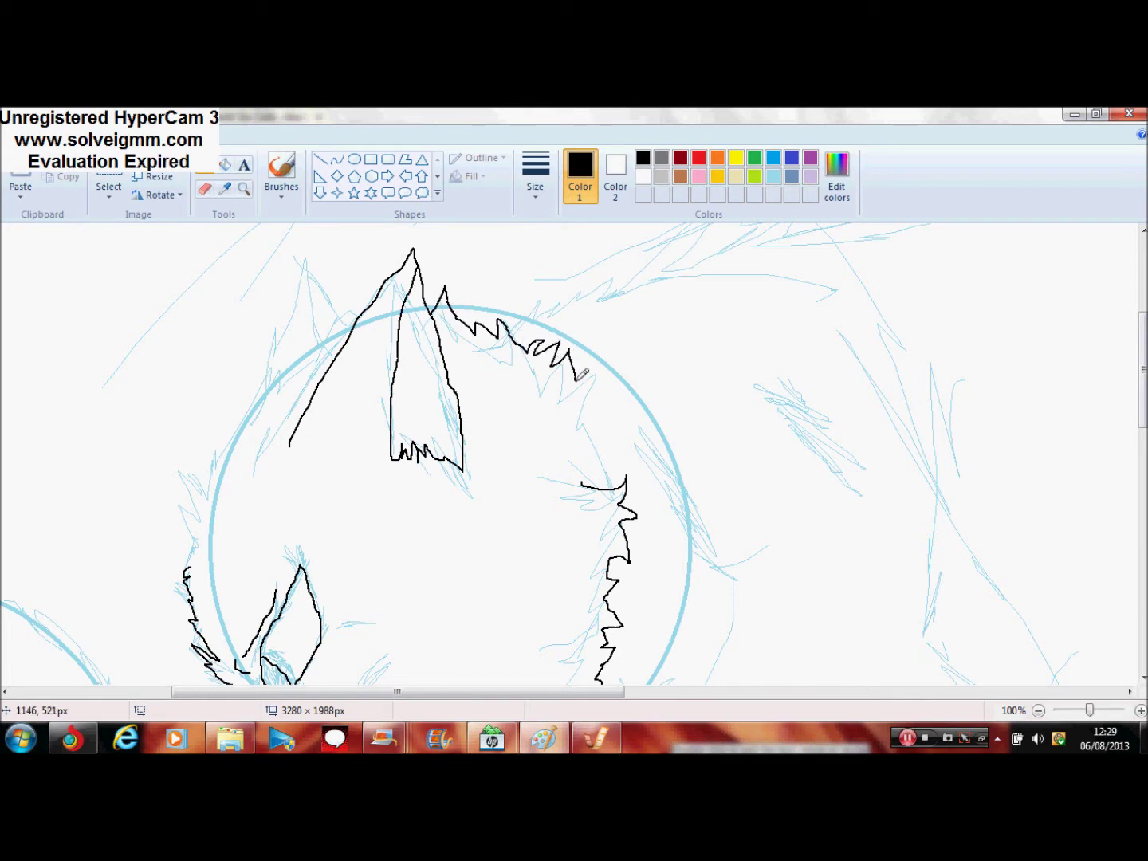
- Trace the jagged fur along the front of the head up to the ears and outline the far ear
mouse_move(196, 557)
left_mouse_down()
mouse_move(204, 481)
mouse_move(242, 420)
left_mouse_up()
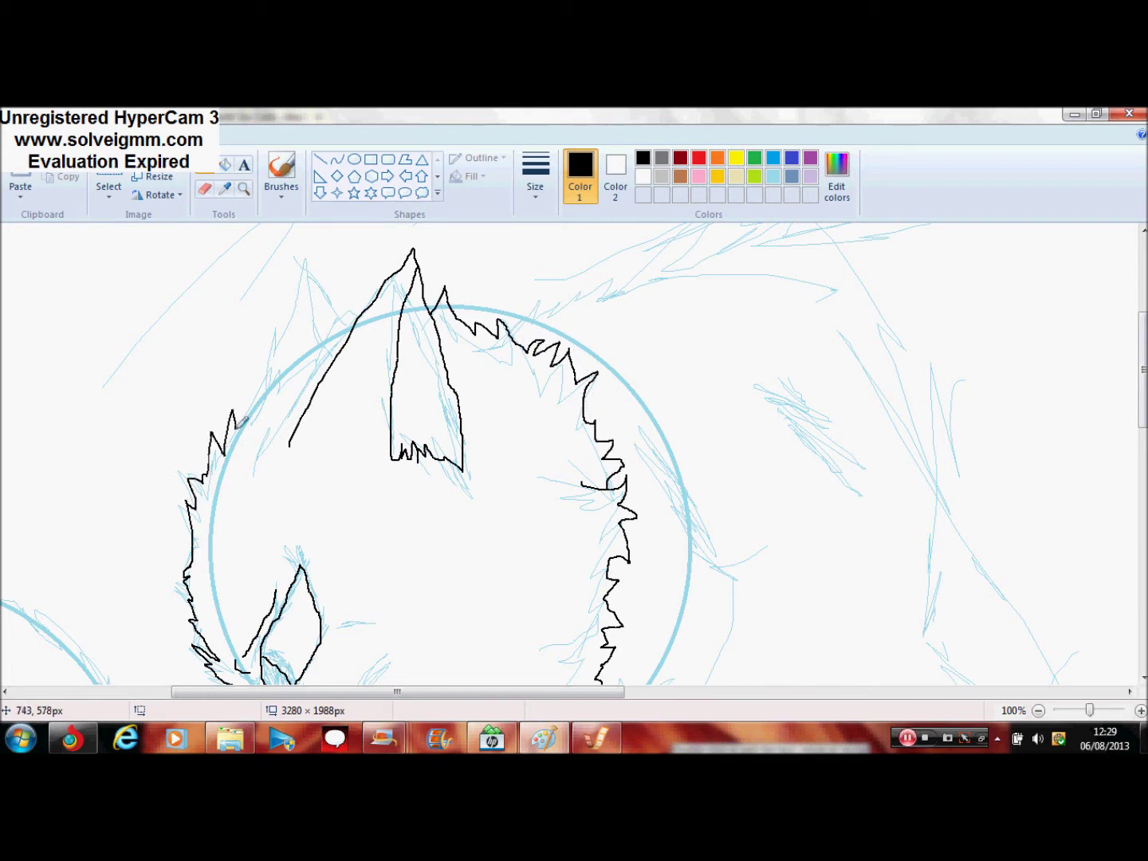
key("ctrl+z")
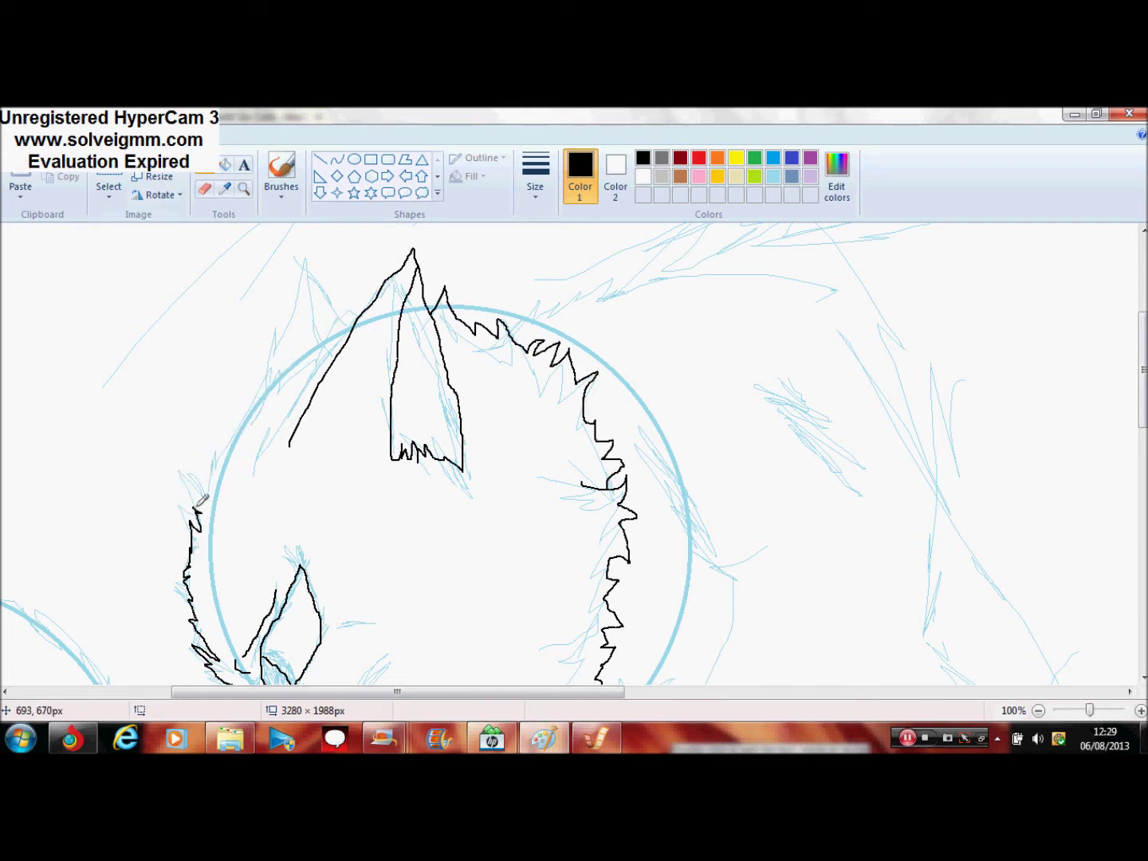
mouse_move(249, 407)
left_mouse_down()
mouse_move(282, 363)
mouse_move(381, 297)
left_mouse_up()
mouse_move(270, 367)
left_mouse_down()
mouse_move(310, 258)
mouse_move(353, 304)
left_mouse_up()
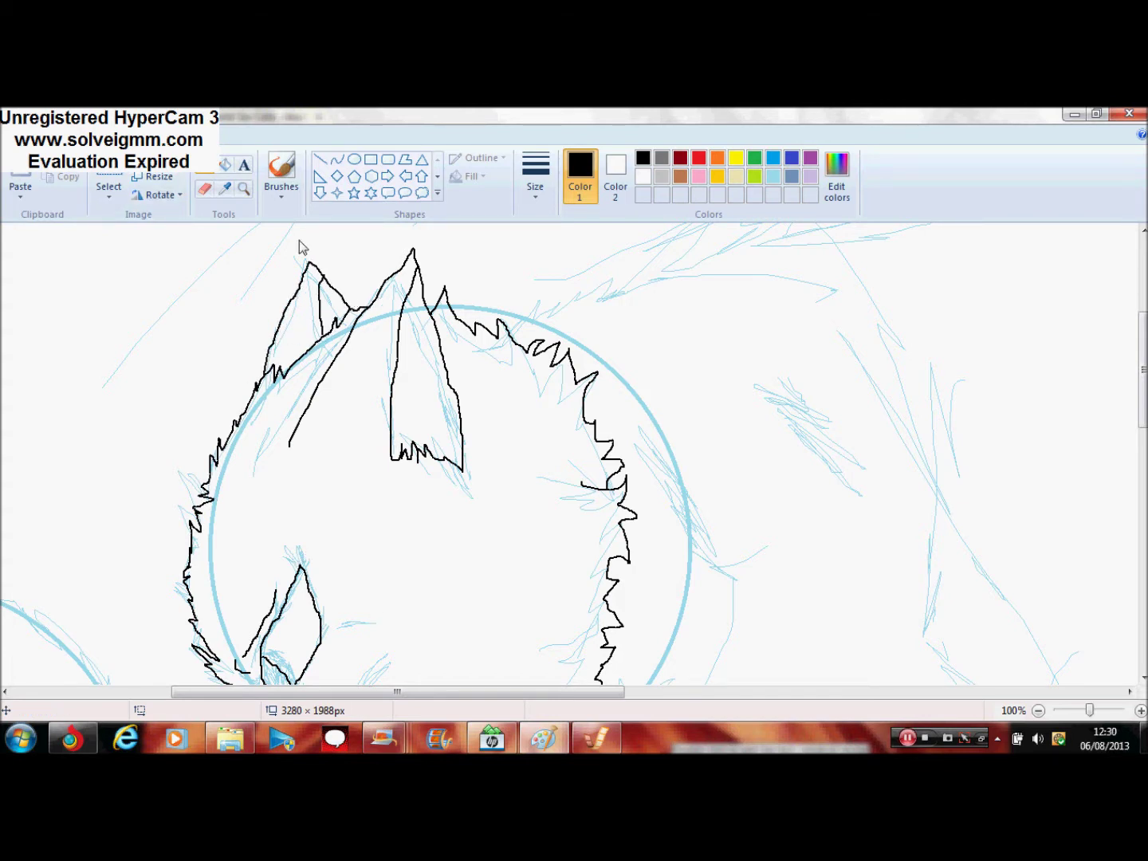
- Draw the two long sides of a downward-pointing cone over the cat's body with the Curve tool, bending both slightly outward
left_click(1038, 710)
left_click(1039, 711)
left_click(337, 159)
left_click_drag(292, 282, 415, 501)
left_click_drag(349, 397, 345, 398)
left_click(345, 398)
left_click_drag(414, 499, 451, 281)
left_click_drag(433, 370, 451, 374)
left_click(451, 374)
- Close the cone's top with curves bowed upward and downward between its two upper corners
mouse_move(289, 282)
left_mouse_down()
mouse_move(452, 283)
mouse_move(384, 299)
mouse_move(451, 281)
left_mouse_up()
left_click(383, 299)
left_click_drag(379, 279, 376, 274)
left_click(376, 273)
left_click(316, 393)
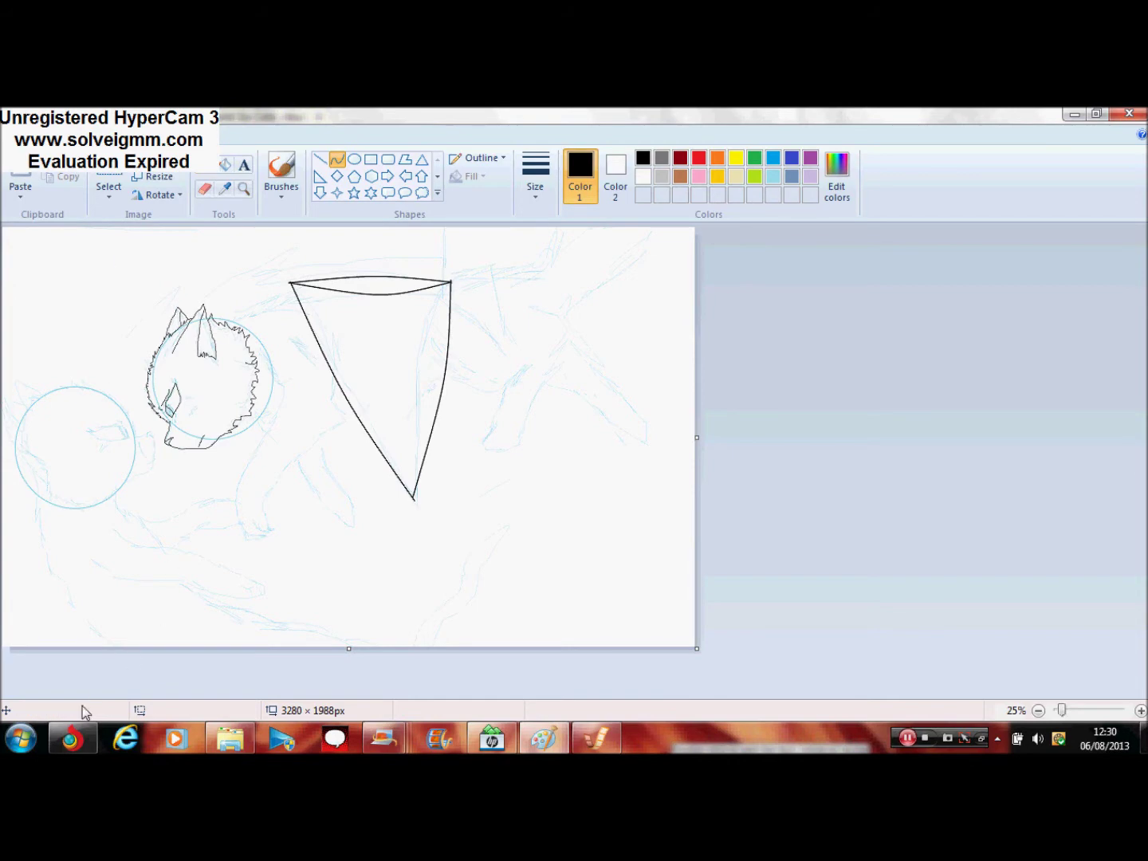
- Switch to the browser to check the open Facebook chat, and return to the Paint drawing
left_click(71, 739)
left_click(718, 710)
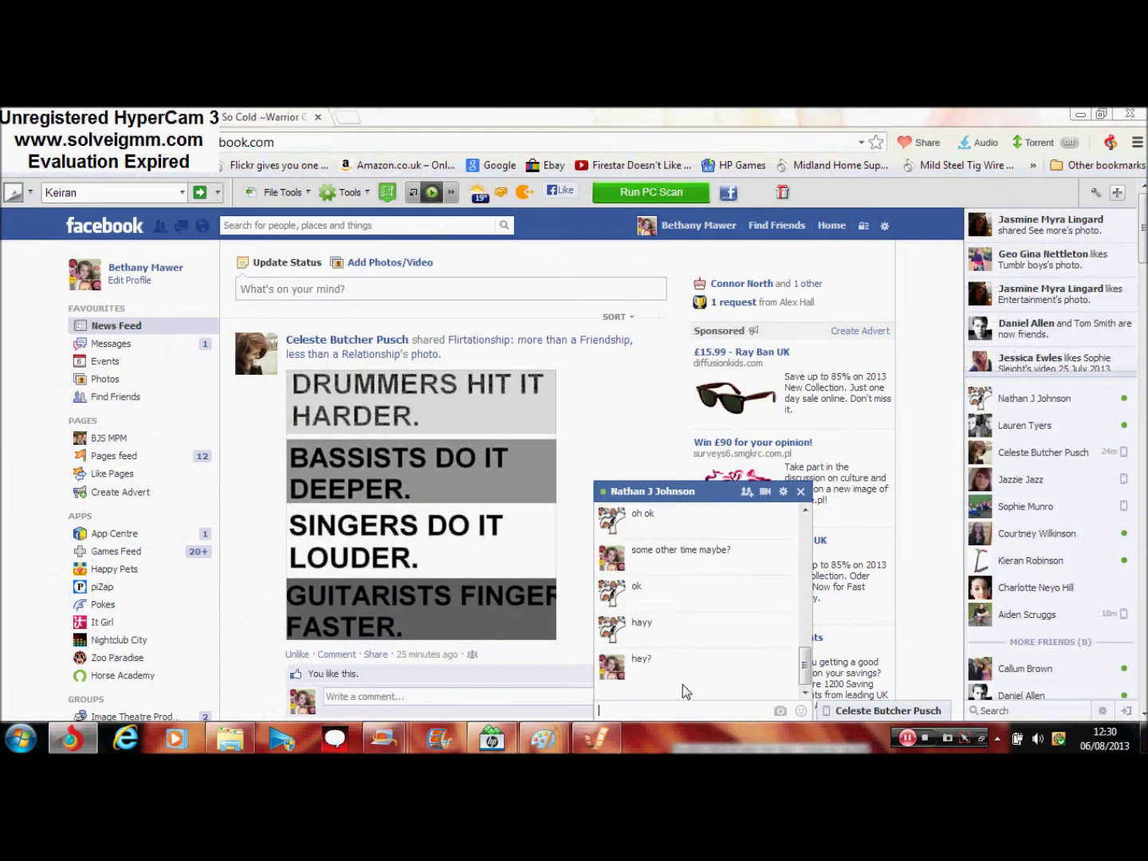
left_click(544, 739)
- Trace the furry neck line in black from the back of the cat's head to the cone
left_click(244, 189)
left_click(378, 381)
left_click(379, 381)
left_click(205, 166)
mouse_move(360, 323)
left_mouse_down()
mouse_move(436, 275)
mouse_move(632, 223)
left_mouse_up()
- Trace the shoulder and near front leg in black, down around the paw and back up the leg's rear edge
left_click_drag(475, 441, 562, 542)
key("ctrl+z")
left_click_drag(454, 416, 506, 527)
scroll(1139, 474, "down", 8)
scroll(564, 253, "up", 1)
mouse_move(565, 253)
left_mouse_down()
mouse_move(528, 374)
mouse_move(456, 505)
mouse_move(388, 673)
left_mouse_up()
scroll(384, 423, "down", 6)
mouse_move(389, 516)
left_mouse_down()
mouse_move(473, 586)
mouse_move(507, 522)
mouse_move(506, 428)
mouse_move(668, 238)
left_mouse_up()
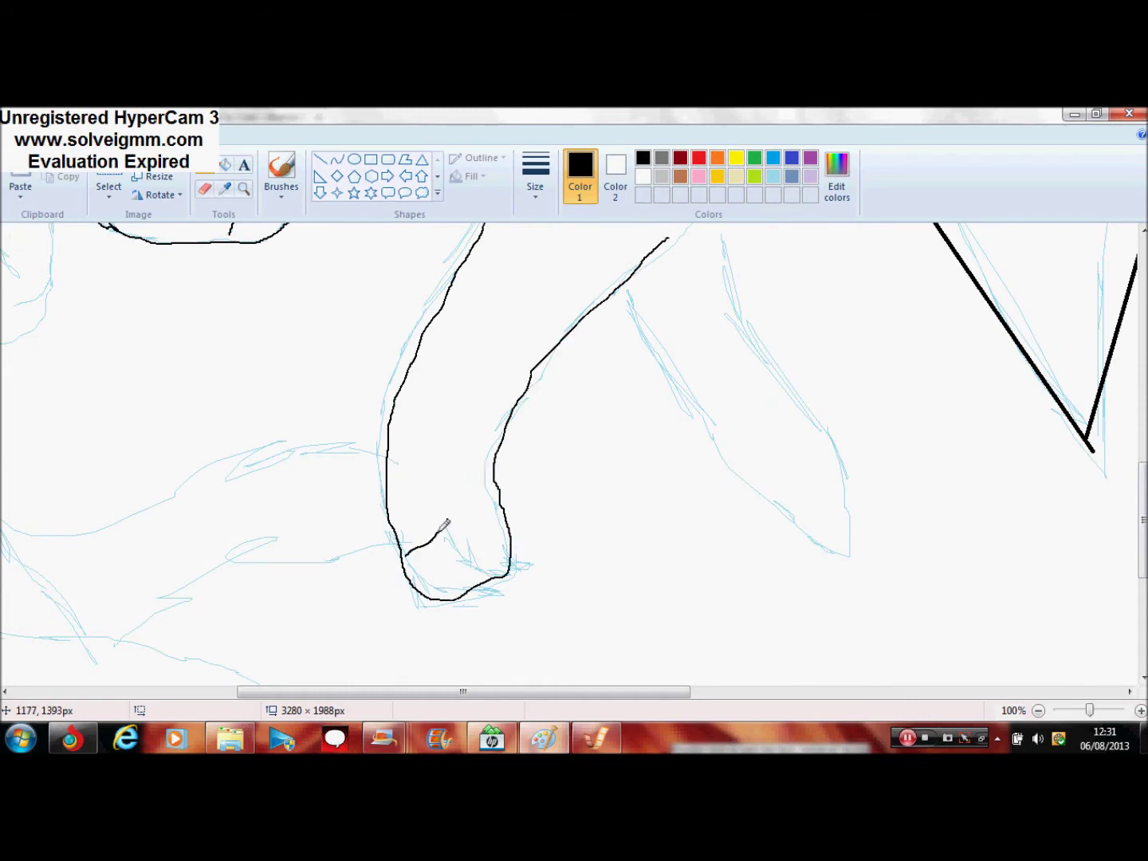
- Switch to the browser, send "-.-" in the open Facebook chat and open the neighbouring video tab
left_click(73, 739)
left_click(714, 716)
type("...")
key("Return")
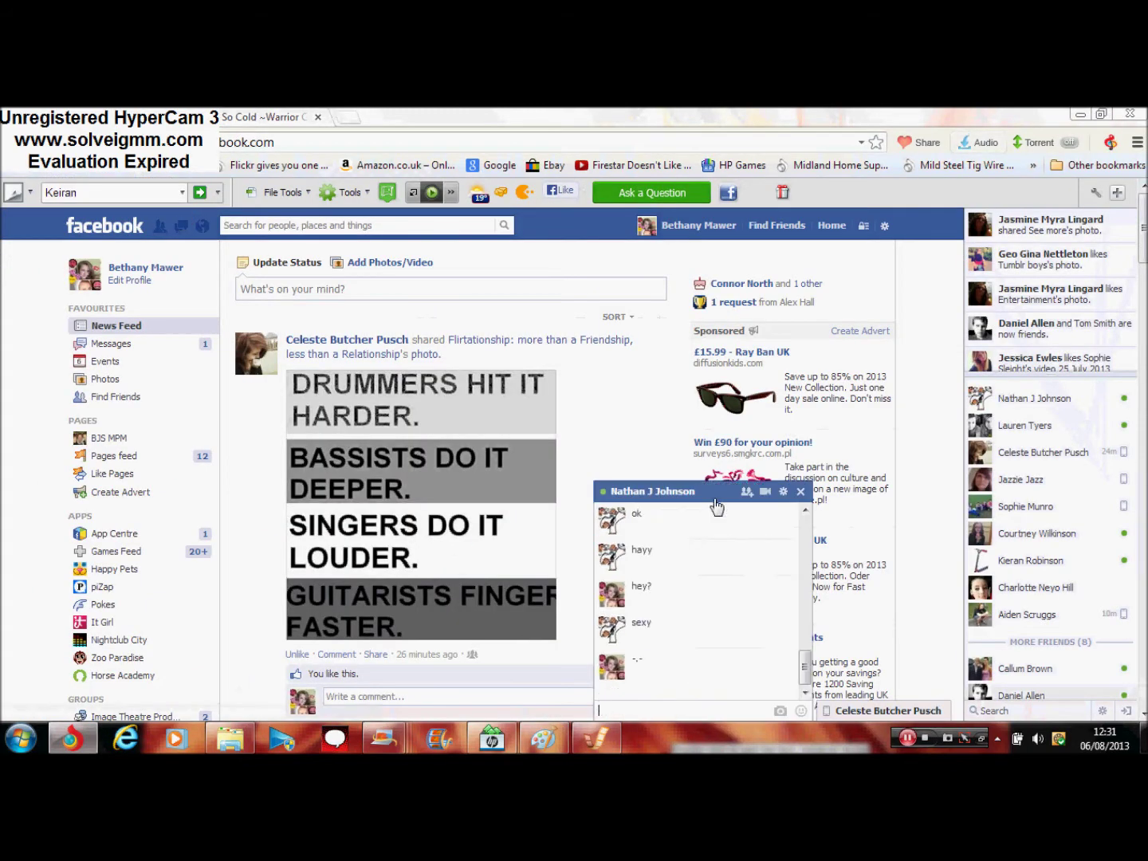
left_click(226, 115)
- Return to Paint and trace the elbow fur behind the near front leg and the chest fur below the head
left_click(543, 739)
scroll(785, 259, "up", 7)
mouse_move(785, 260)
left_mouse_down()
mouse_move(814, 350)
mouse_move(773, 431)
mouse_move(677, 502)
left_mouse_up()
left_click_drag(408, 405, 466, 433)
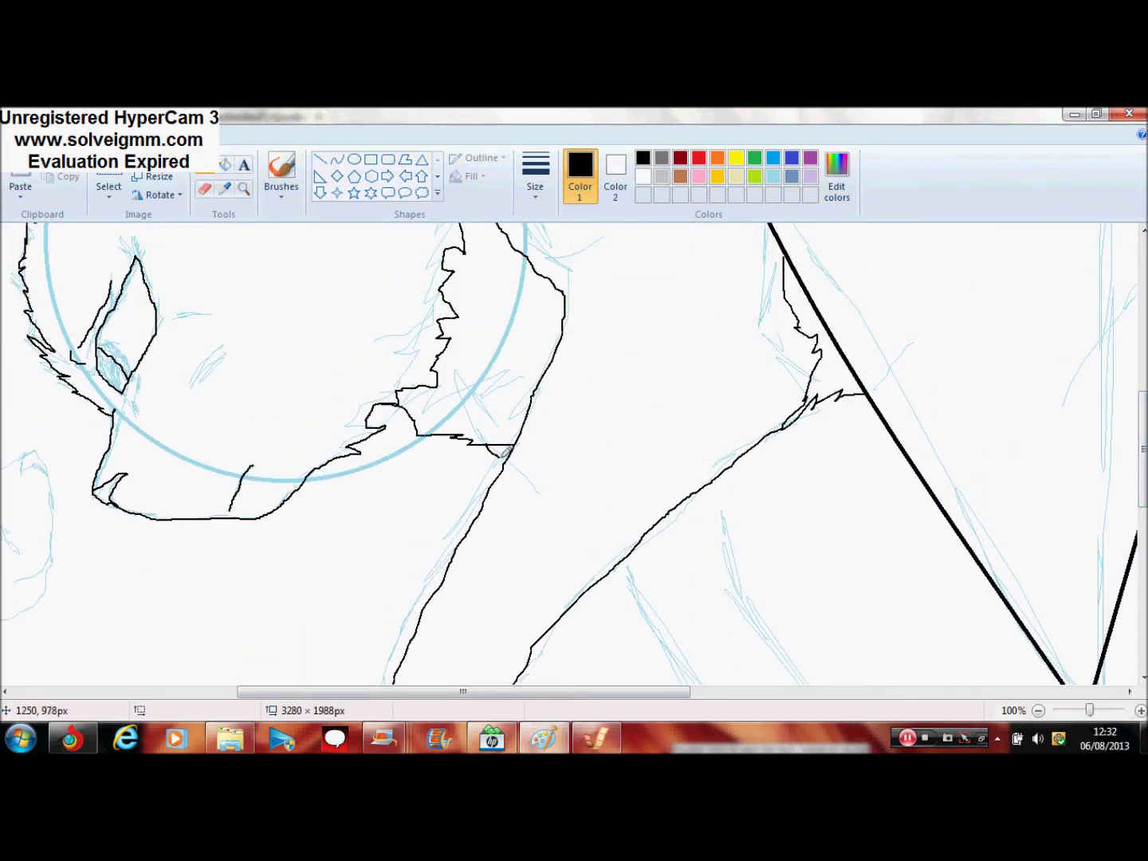
scroll(654, 361, "down", 5)
mouse_move(619, 372)
left_mouse_down()
mouse_move(730, 487)
mouse_move(869, 572)
mouse_move(948, 550)
mouse_move(919, 506)
mouse_move(844, 463)
mouse_move(731, 367)
mouse_move(693, 304)
left_mouse_up()
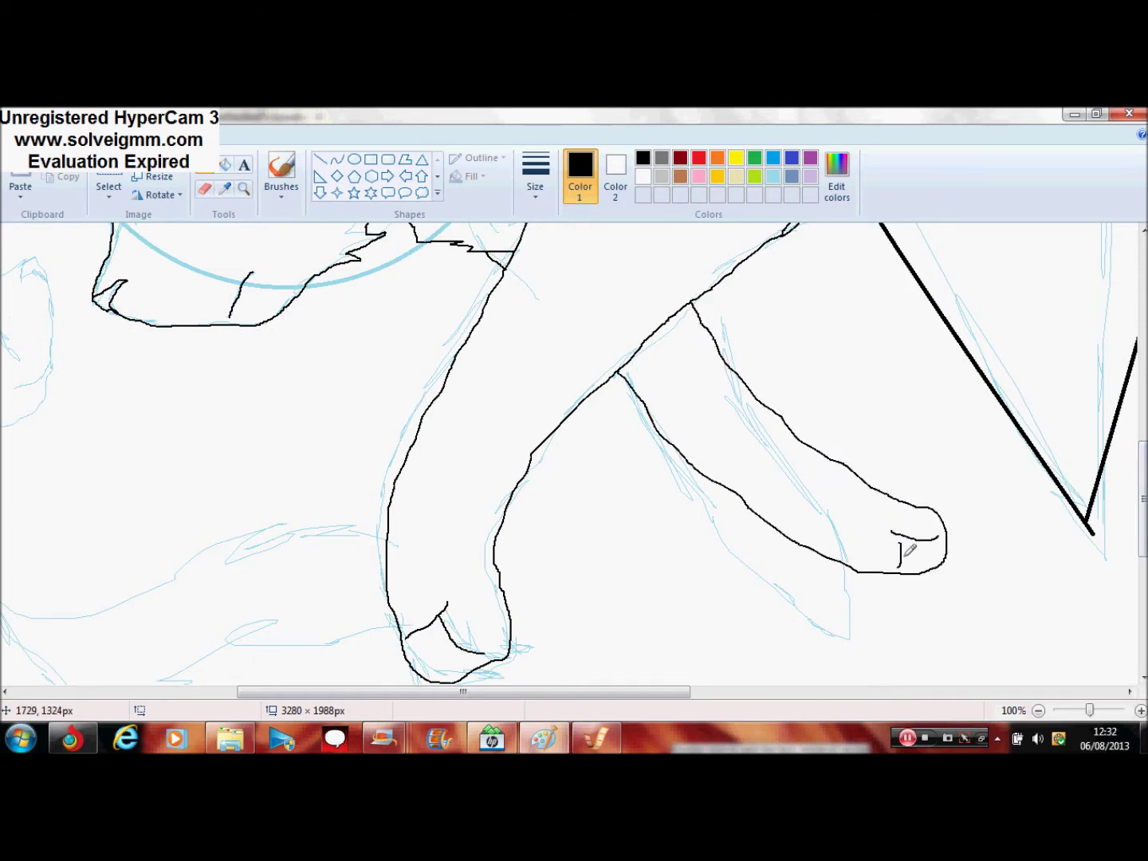
scroll(909, 551, "down", 2)
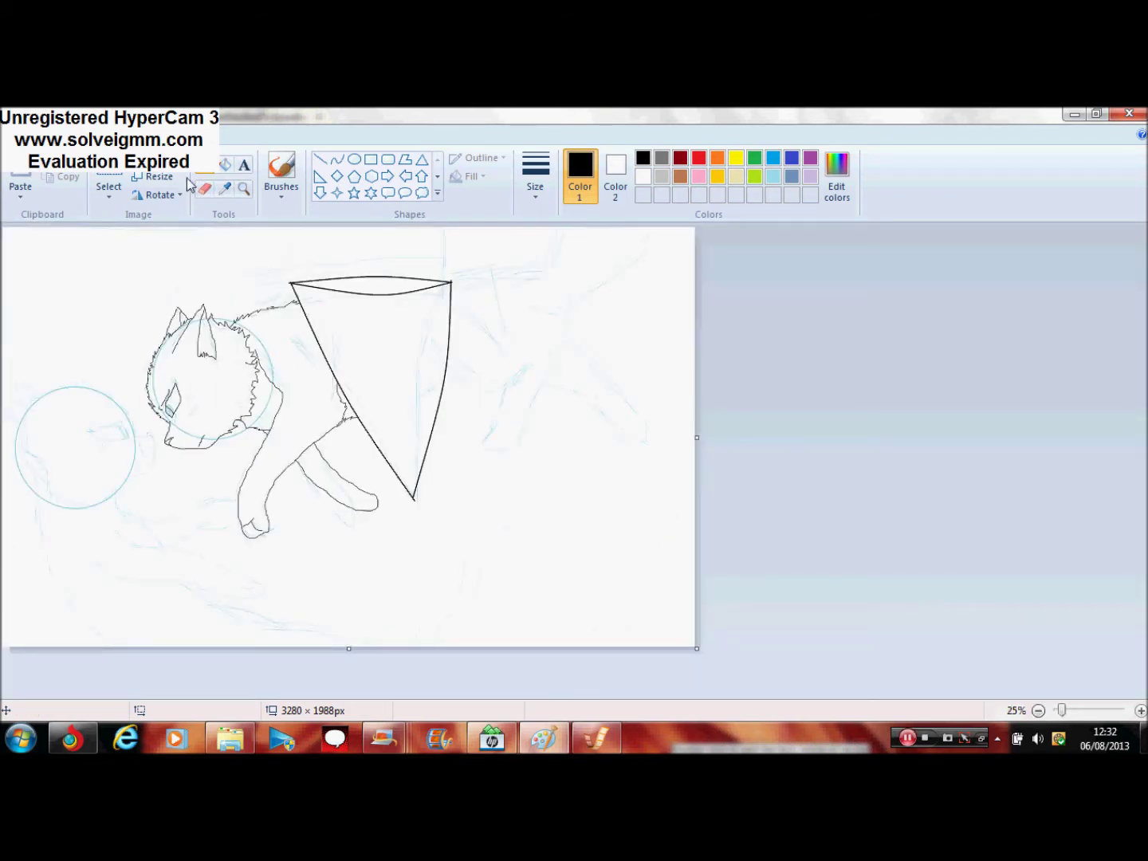
- Trace the far front leg in black from behind the near leg, around its paw and back up
scroll(477, 417, "up", 1)
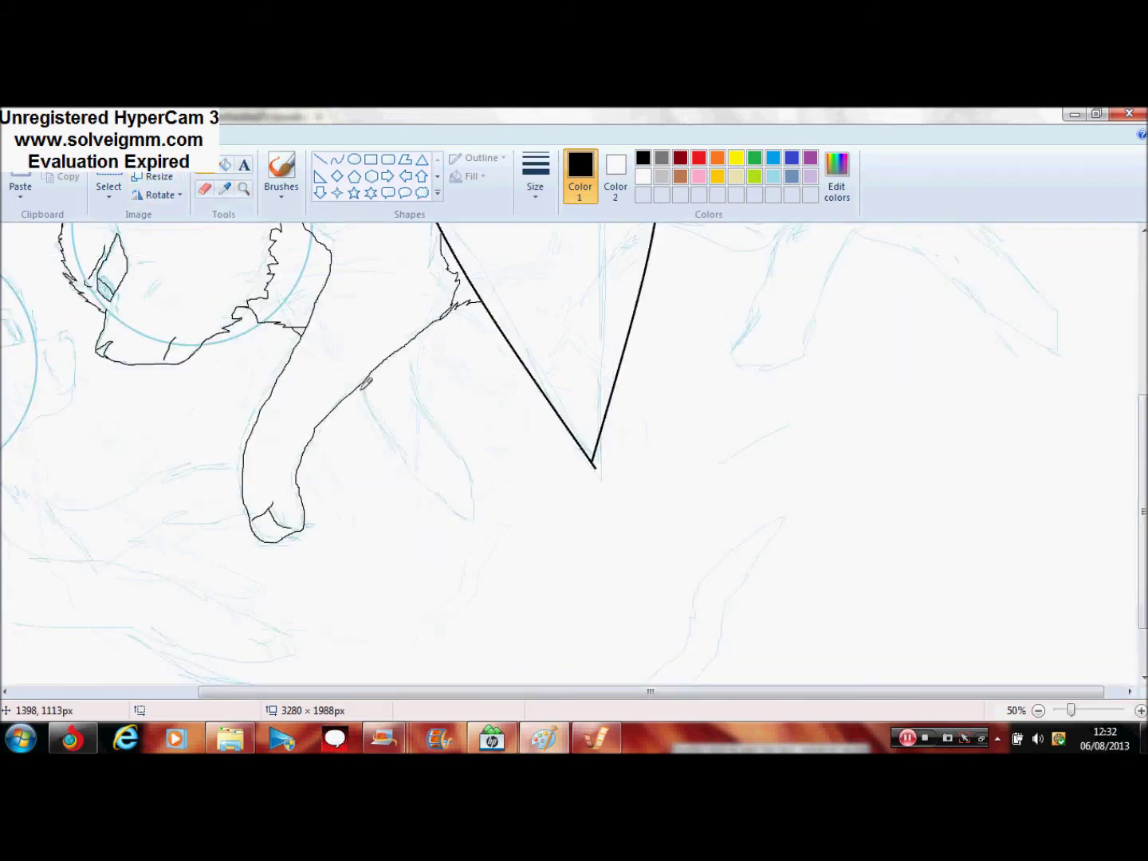
mouse_move(398, 440)
left_mouse_down()
mouse_move(434, 481)
mouse_move(517, 511)
left_mouse_up()
left_click_drag(469, 441, 410, 346)
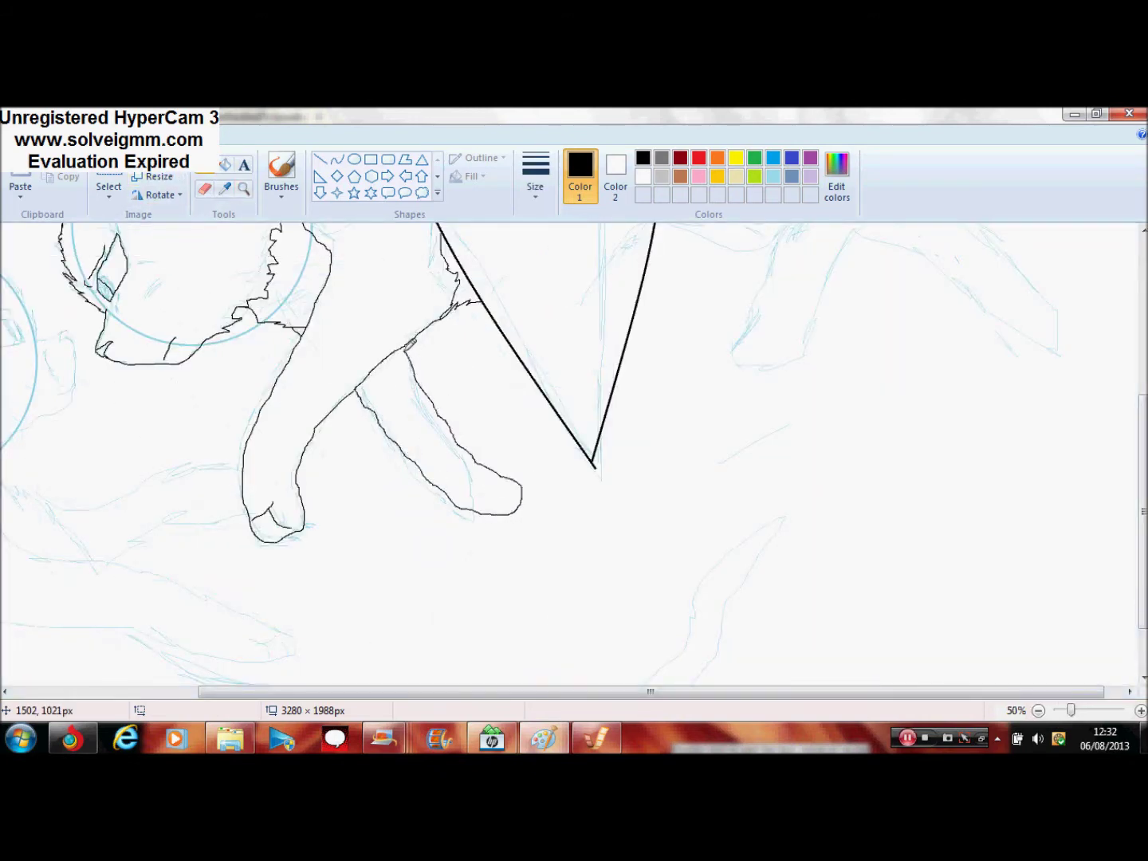
- Switch to the browser and reply "ok" in the open Facebook chat
left_click(72, 738)
left_click(720, 712)
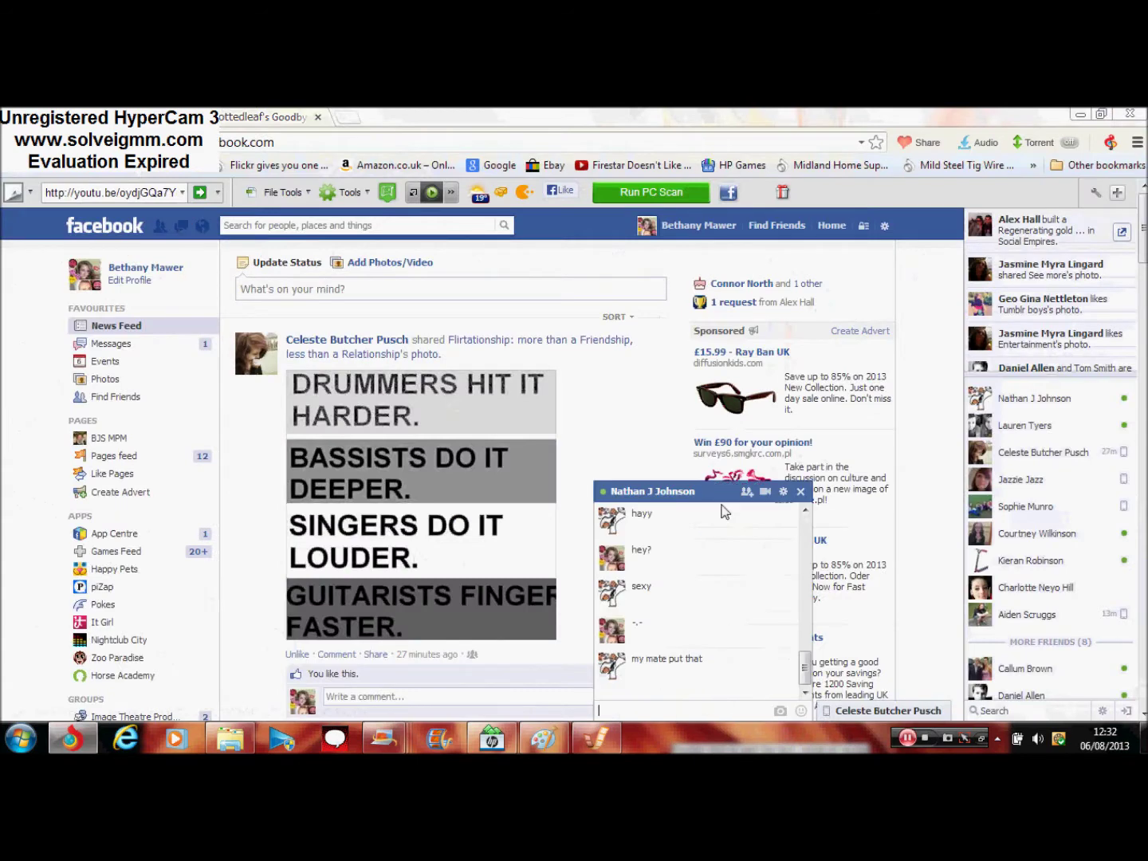
type("ok")
key("Return")
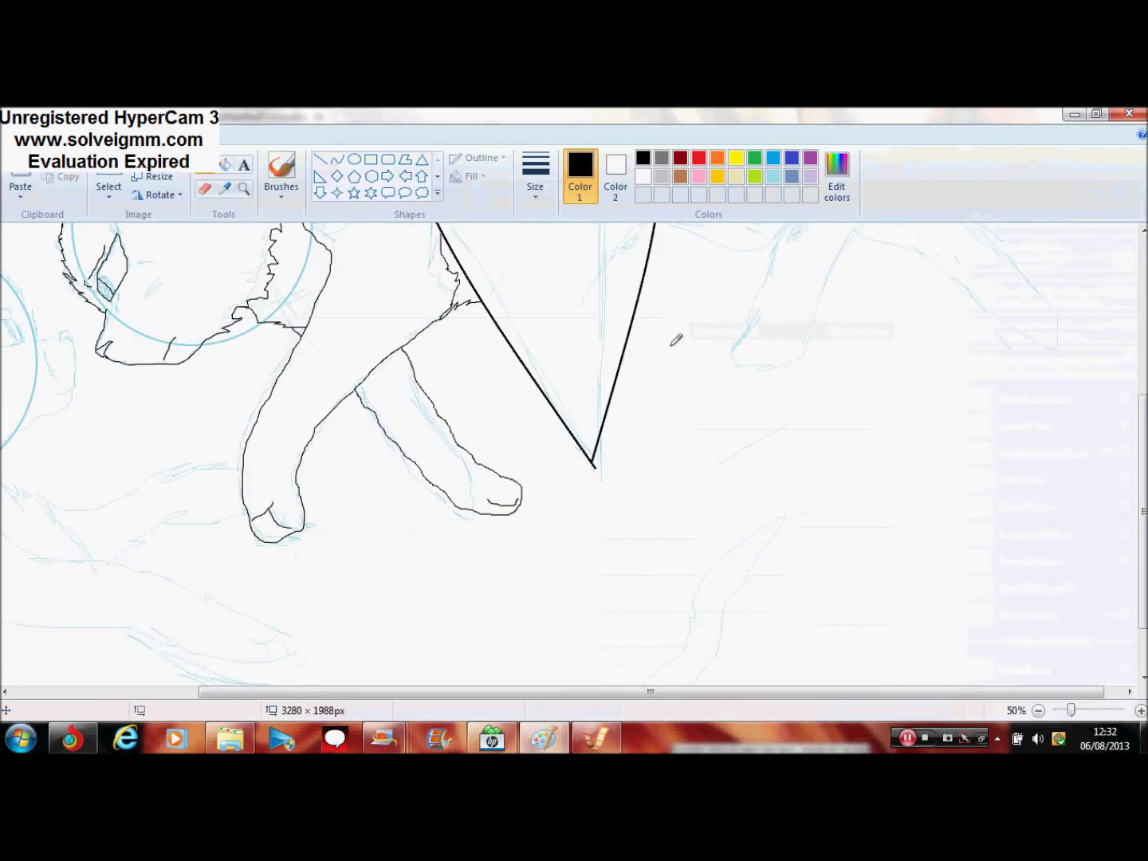
- Draw a short slanting shoulder line in black between the neck and the cone's near side
scroll(366, 326, "up", 3)
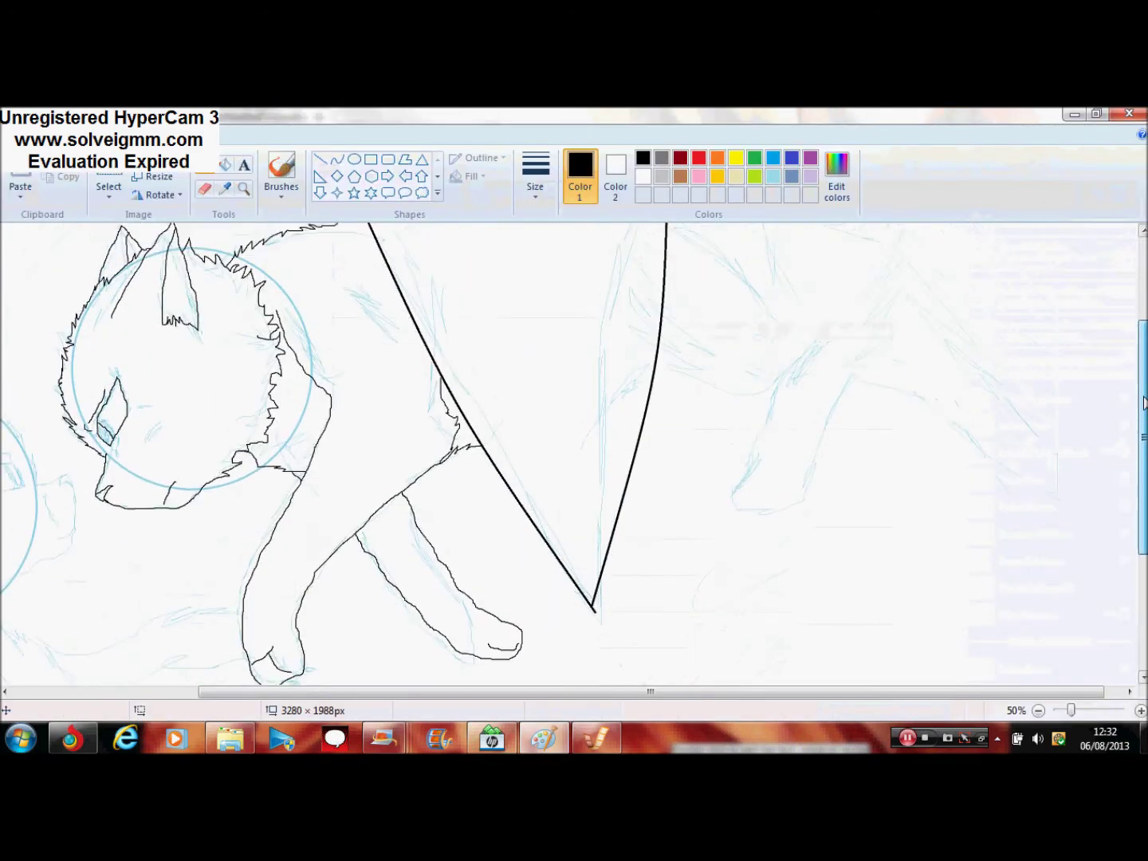
left_click_drag(364, 334, 414, 412)
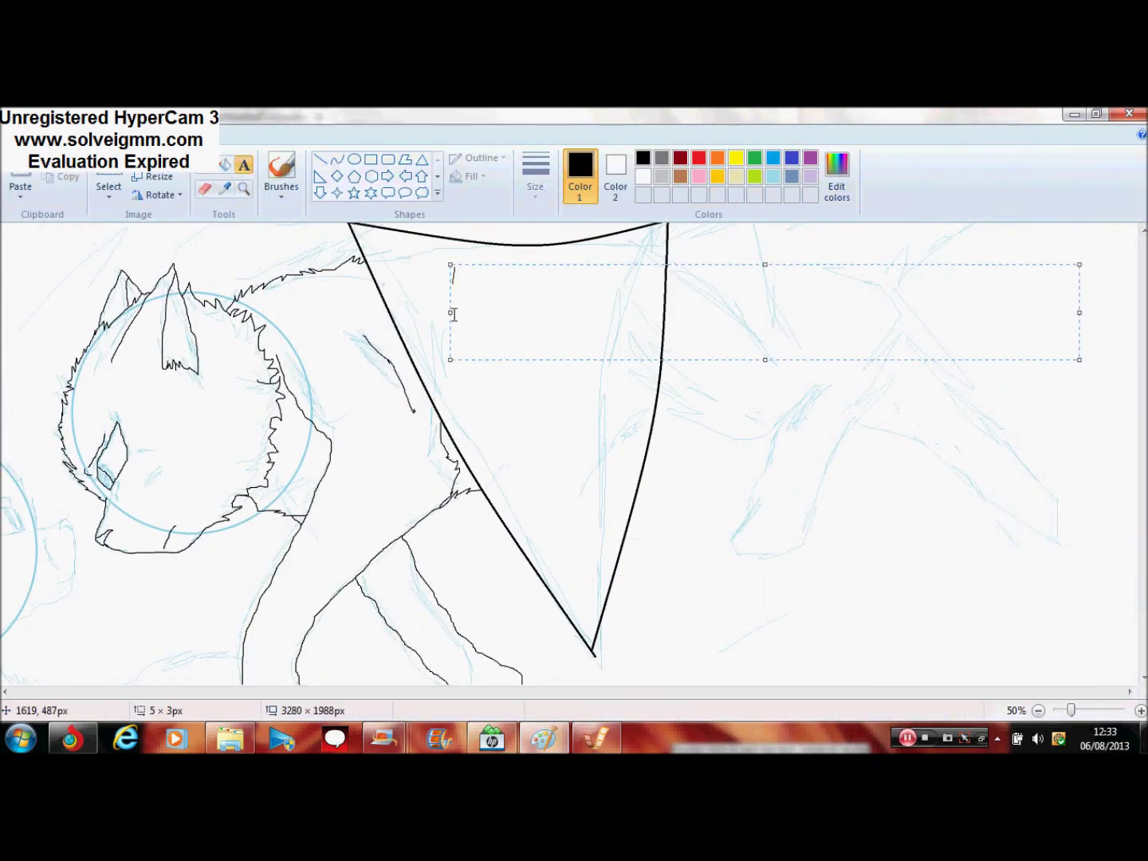
- Add the two-line text "Fail!!! Look at the arm" in bold italic size 72 and colour it light blue
left_click(453, 316)
type("Fail!!! Look at the arm")
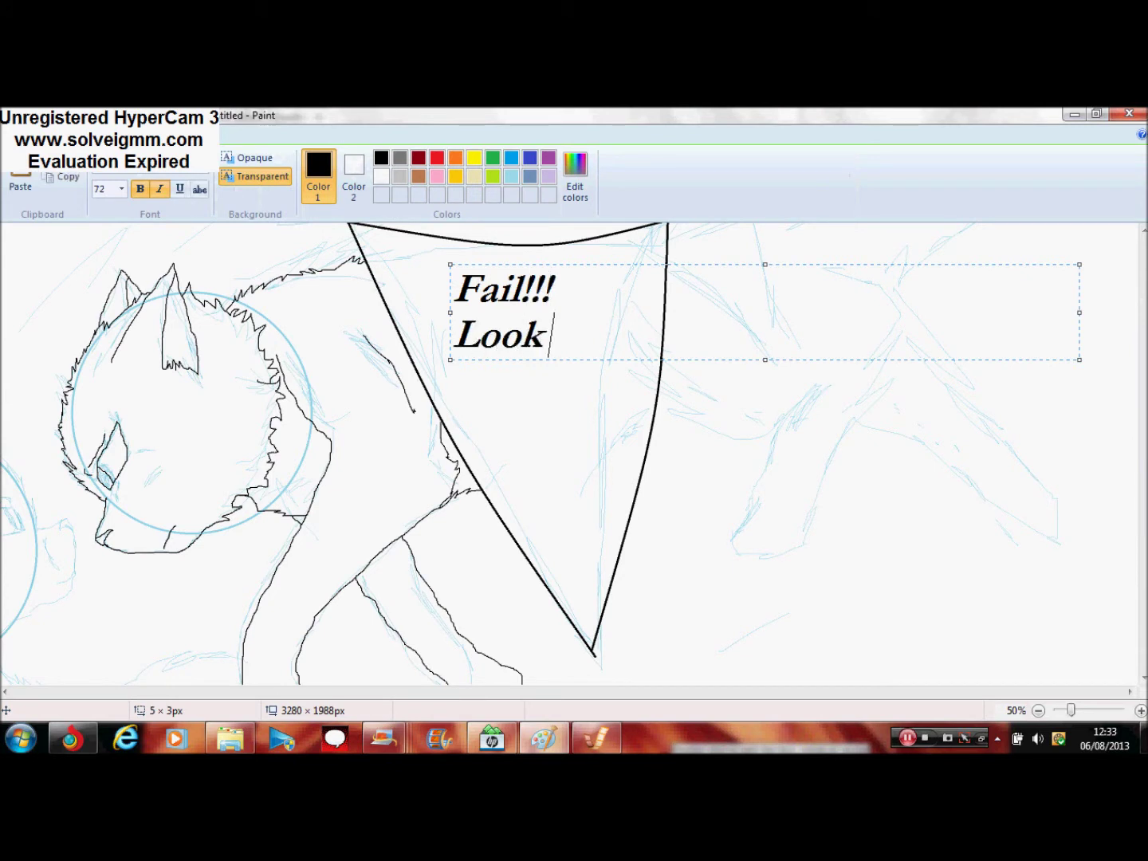
left_click_drag(762, 325, 449, 275)
left_click(511, 176)
left_click(610, 286)
- Move the text box beside the cone's lower half, narrow it, and switch back to the black Pencil
left_click_drag(690, 265, 726, 520)
mouse_move(1116, 568)
left_mouse_down()
mouse_move(786, 567)
mouse_move(804, 567)
left_mouse_up()
left_click_drag(726, 520, 927, 474)
left_click(66, 134)
left_click(205, 165)
left_click(643, 158)
left_click(1038, 711)
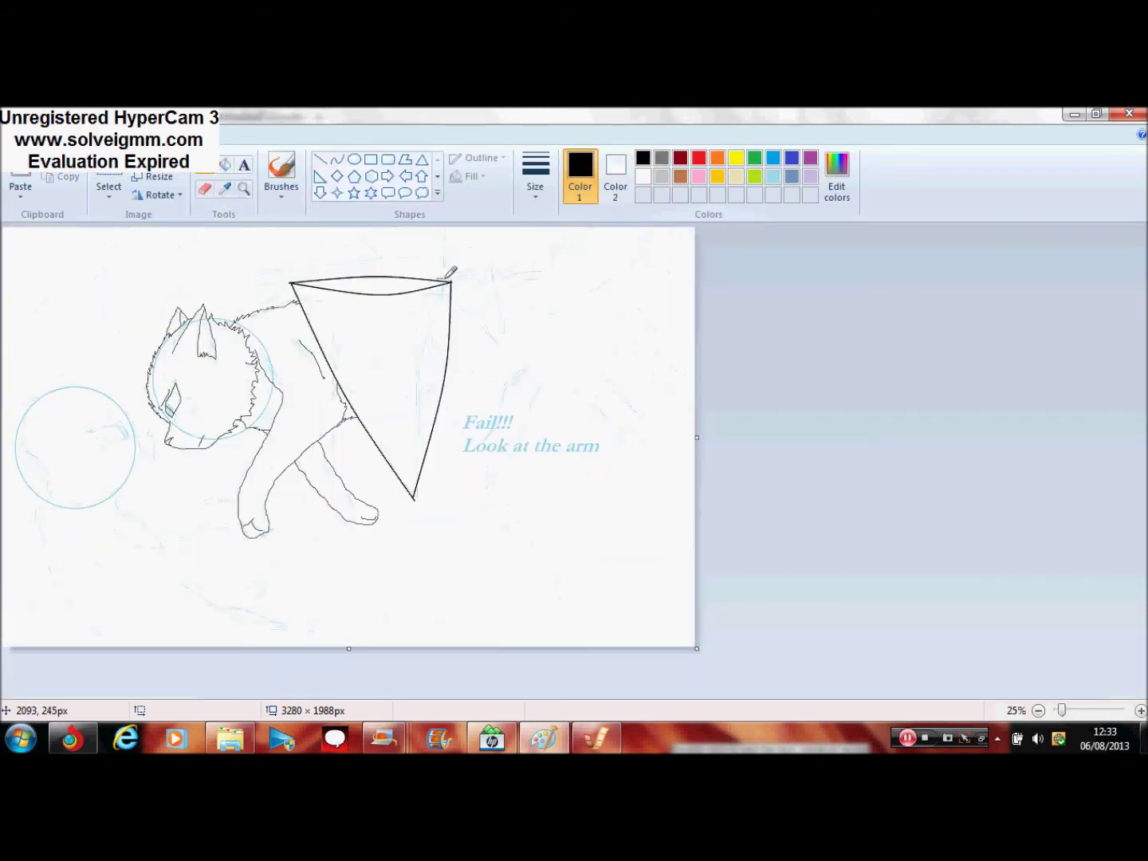
- Erase the near front leg's rear edge from above the far leg up to the elbow fur
left_click(244, 189)
left_click(476, 424)
left_click(200, 190)
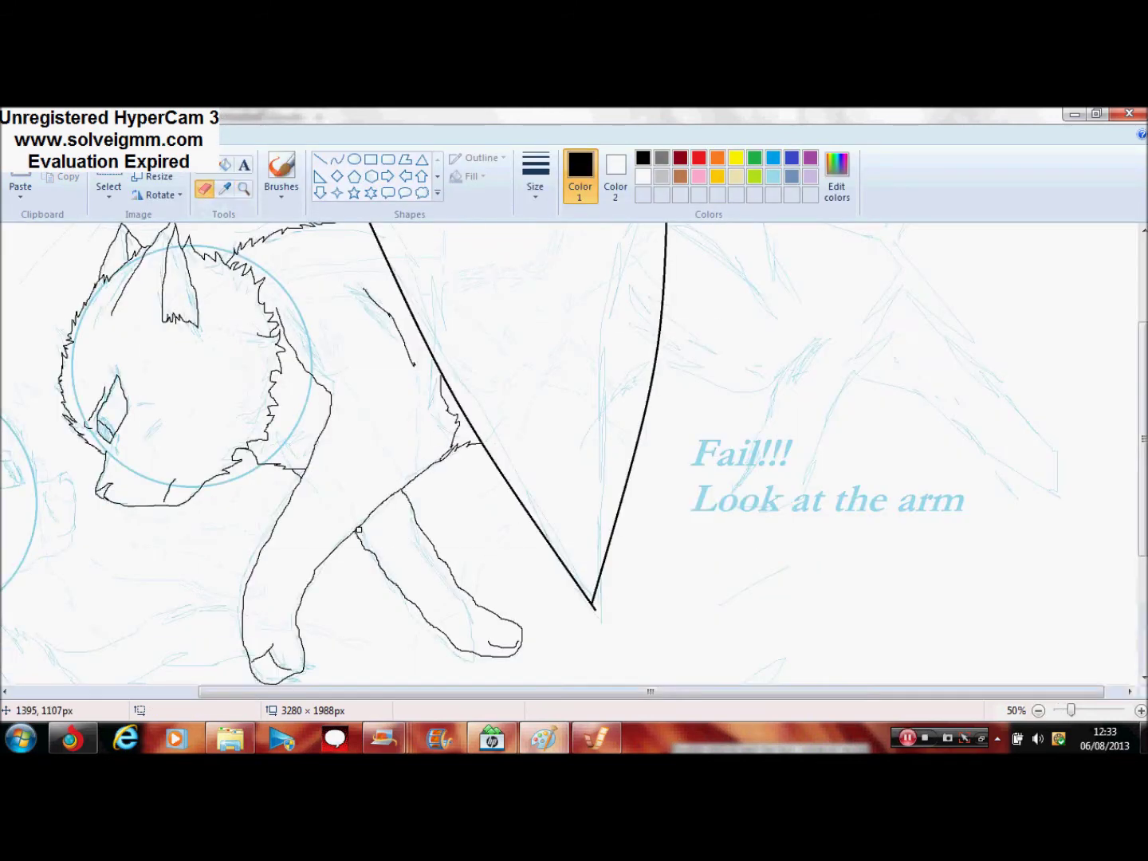
mouse_move(394, 493)
left_mouse_down()
mouse_move(431, 464)
mouse_move(354, 530)
mouse_move(437, 469)
left_mouse_up()
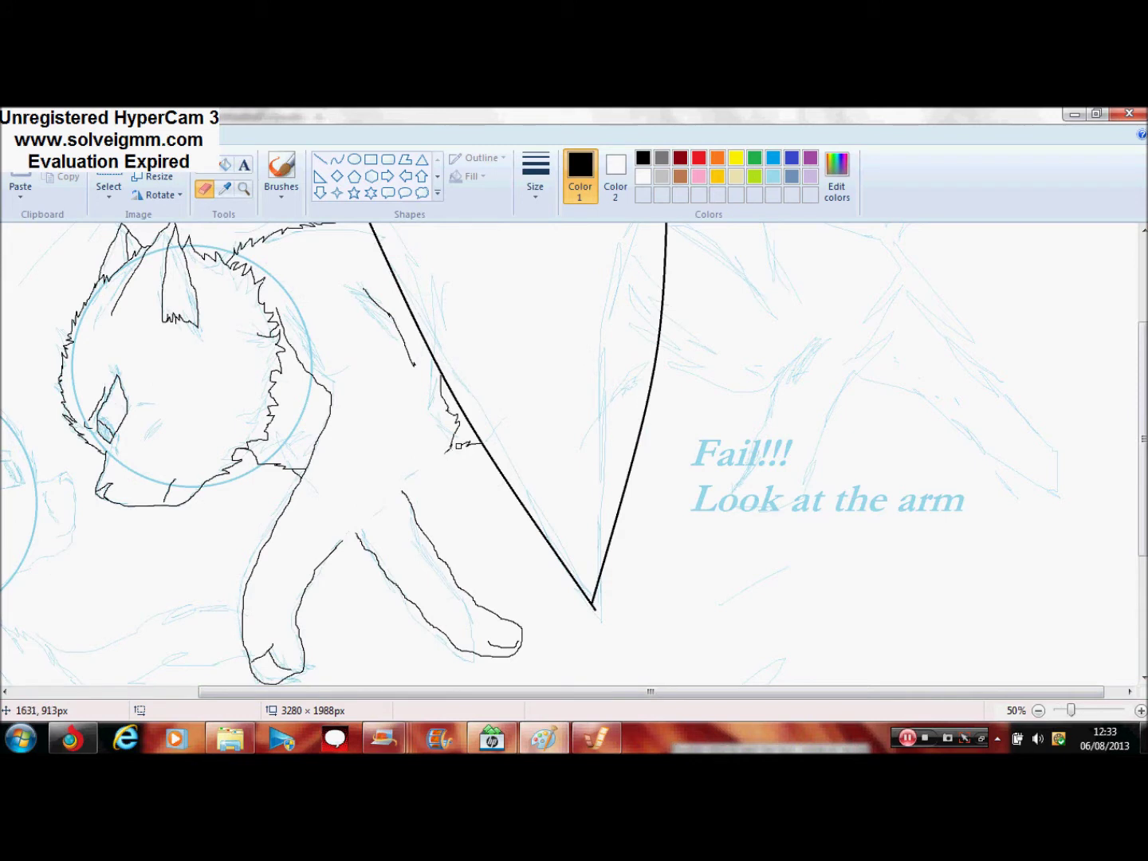
- Fill the leftover elbow fur line and the short shoulder line with white to remove them
left_click(225, 165)
left_click(643, 176)
left_click(452, 447)
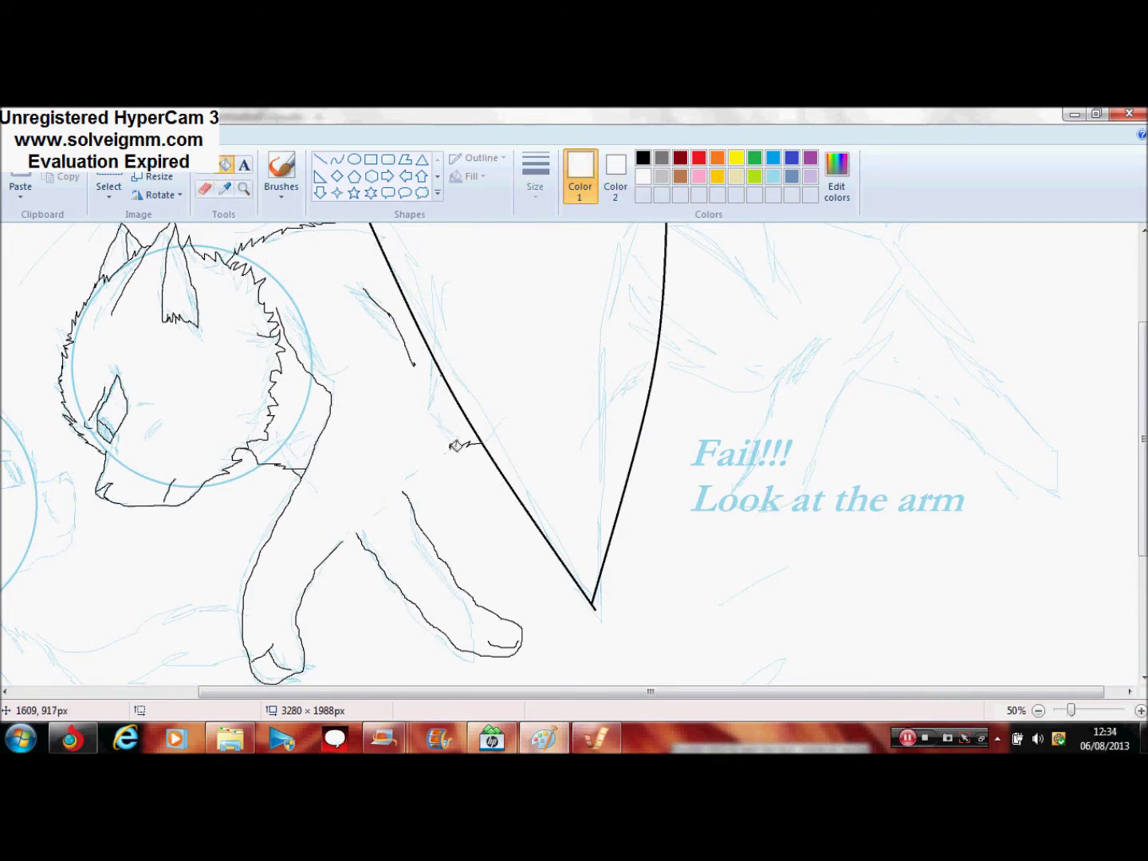
left_click(401, 323)
- Redraw the near front leg's rear edge, elbow fur and upper arm line in black, closer to the shoulder
left_click(642, 157)
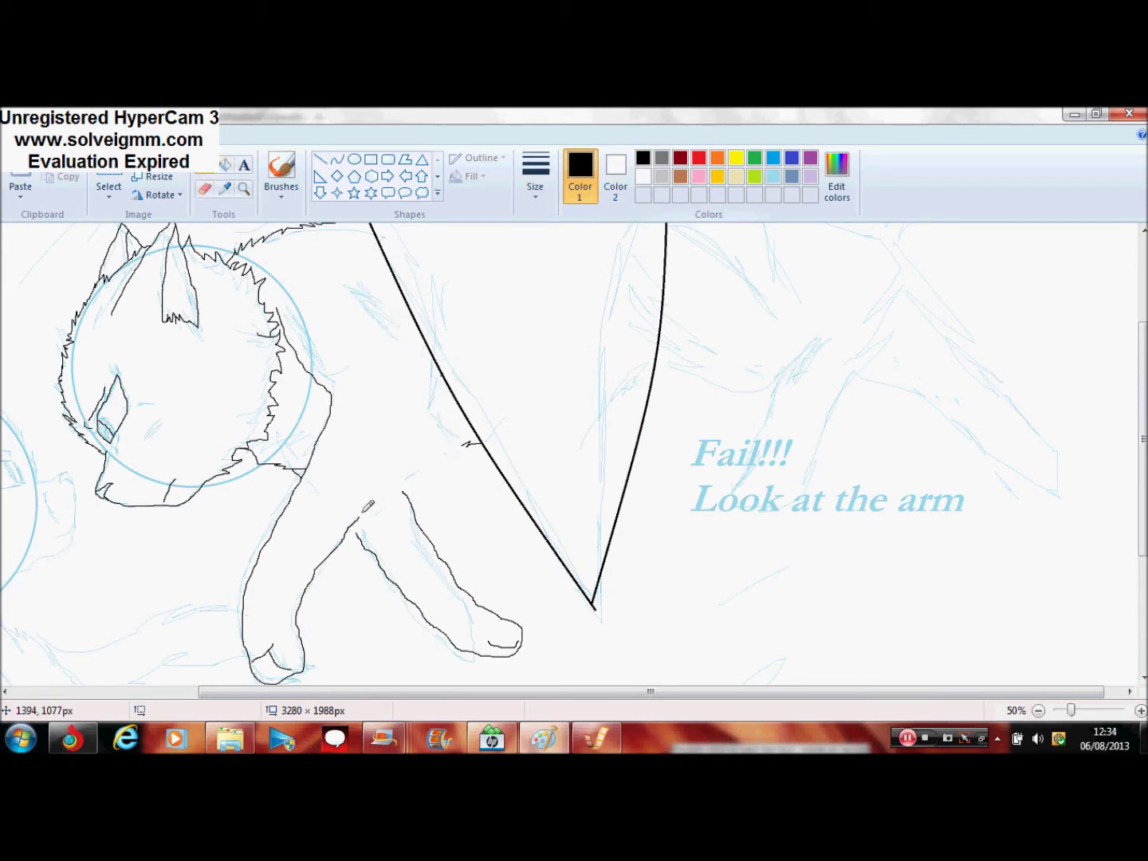
left_click_drag(428, 437, 416, 336)
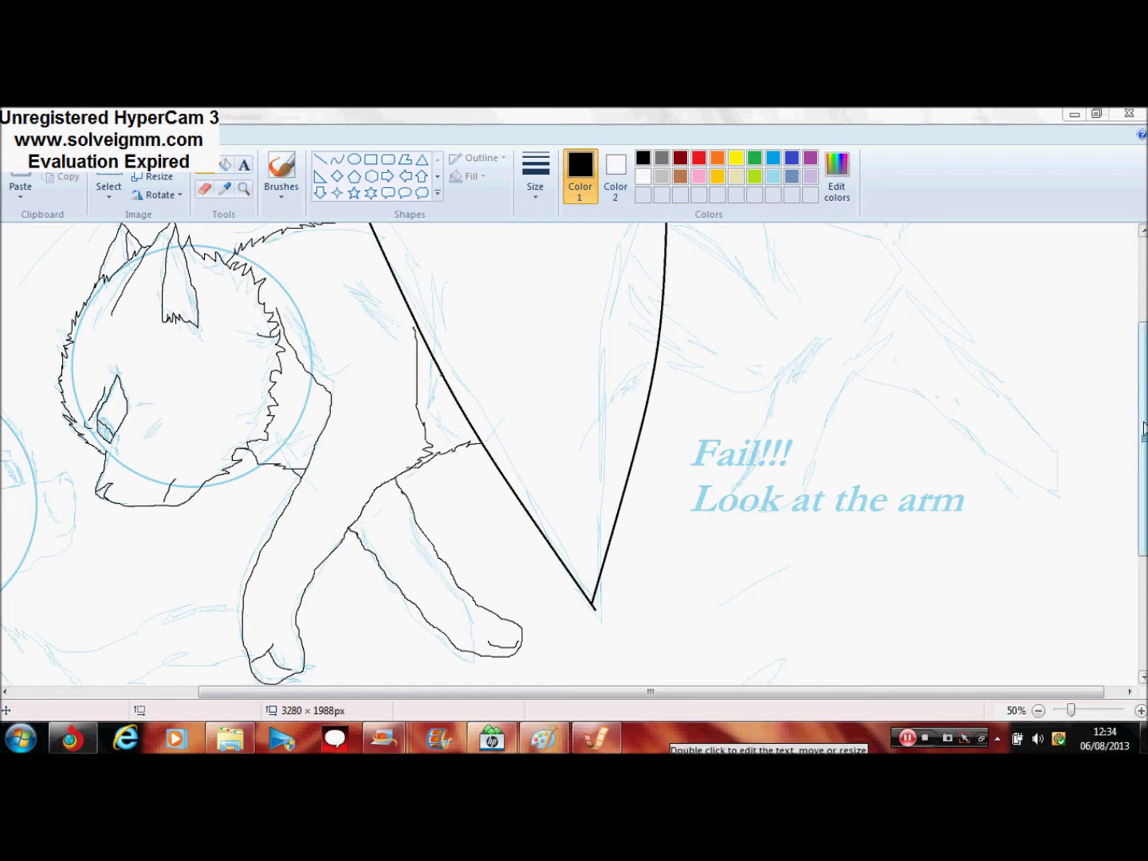
- Trace the furry back line and the belly line of the hindquarters behind the cone
scroll(493, 329, "up", 1)
scroll(661, 335, "up", 2)
mouse_move(660, 335)
left_mouse_down()
mouse_move(737, 304)
mouse_move(825, 297)
left_mouse_up()
mouse_move(705, 543)
left_mouse_down()
mouse_move(757, 536)
mouse_move(801, 500)
left_mouse_up()
- Trace the near hind leg with its paw and the furry underside of the raised tail
scroll(853, 398, "down", 2)
mouse_move(781, 418)
left_mouse_down()
mouse_move(747, 560)
mouse_move(771, 564)
mouse_move(805, 554)
mouse_move(892, 339)
left_mouse_up()
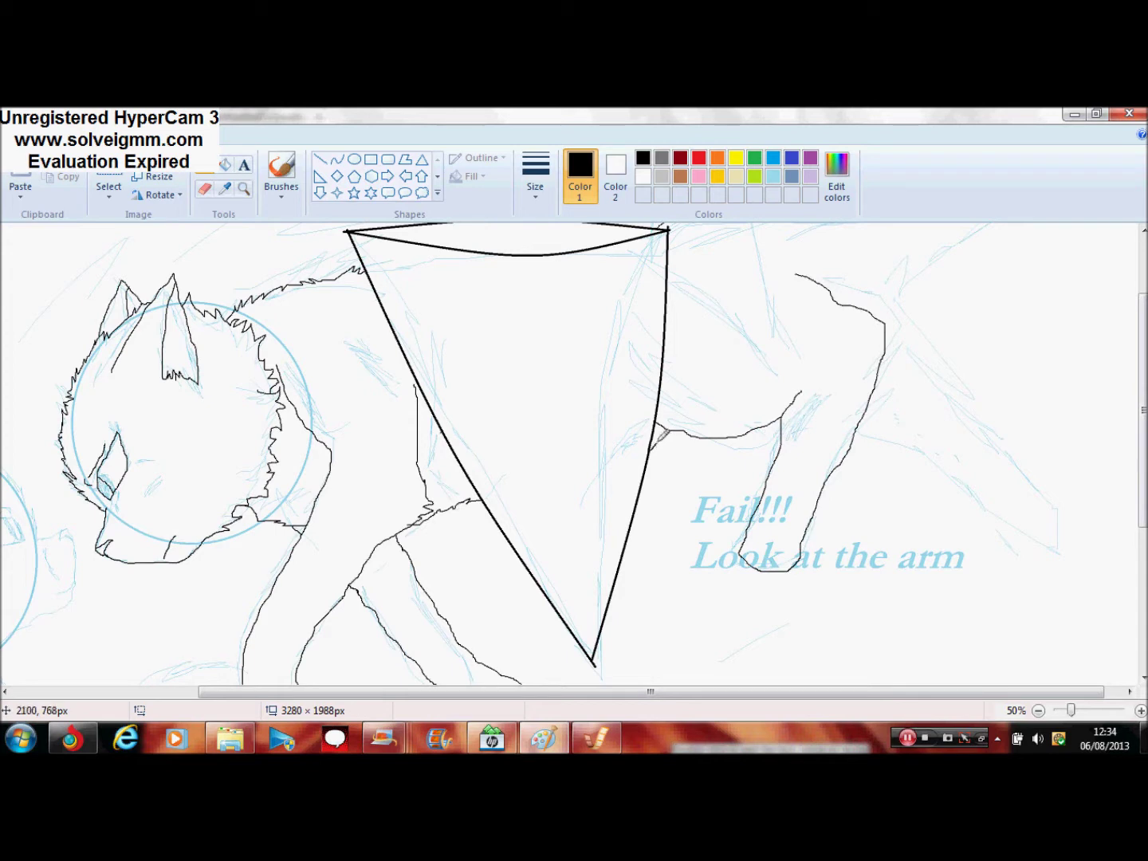
scroll(772, 533, "right", 1)
scroll(772, 532, "up", 2)
mouse_move(807, 399)
left_mouse_down()
mouse_move(929, 323)
mouse_move(992, 228)
left_mouse_up()
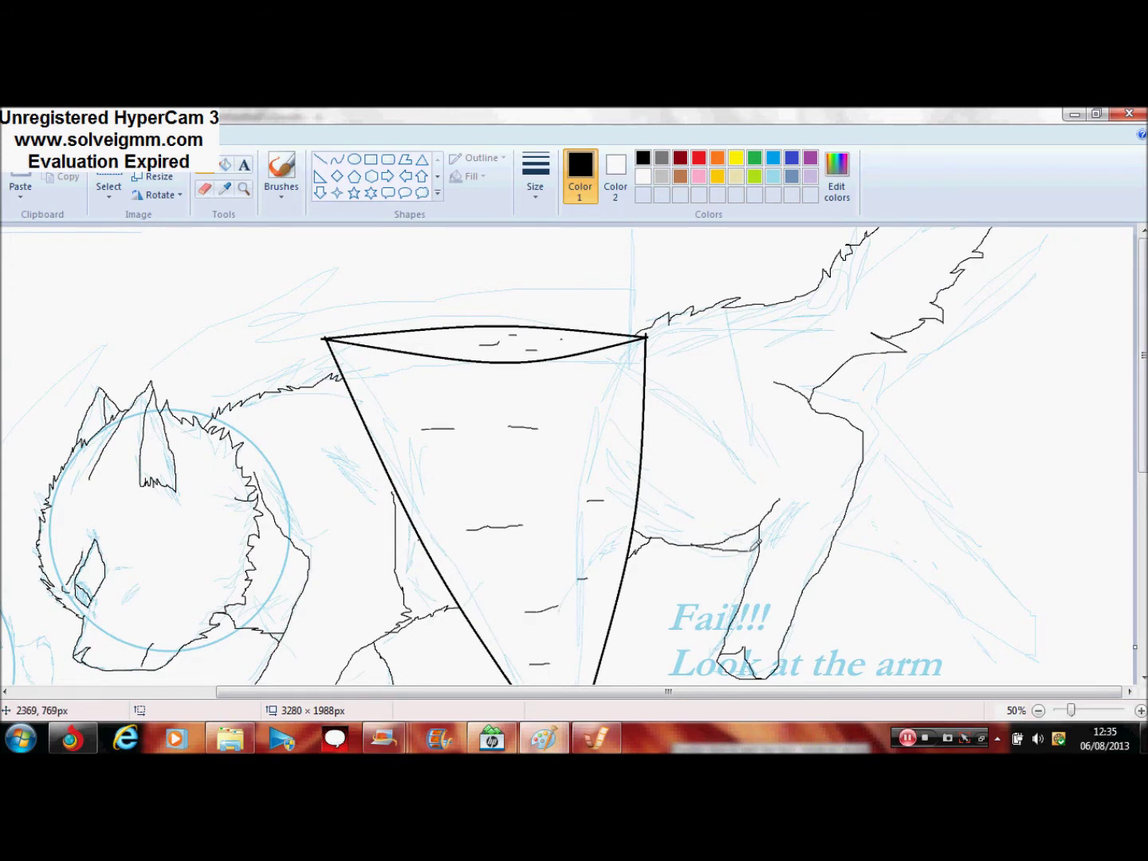
- Trace the far hind leg stretching back from the near one, replacing a first attempt
mouse_move(827, 557)
left_mouse_down()
mouse_move(993, 603)
mouse_move(928, 519)
left_mouse_up()
key("ctrl+z")
mouse_move(827, 558)
left_mouse_down()
mouse_move(966, 585)
mouse_move(964, 523)
left_mouse_up()
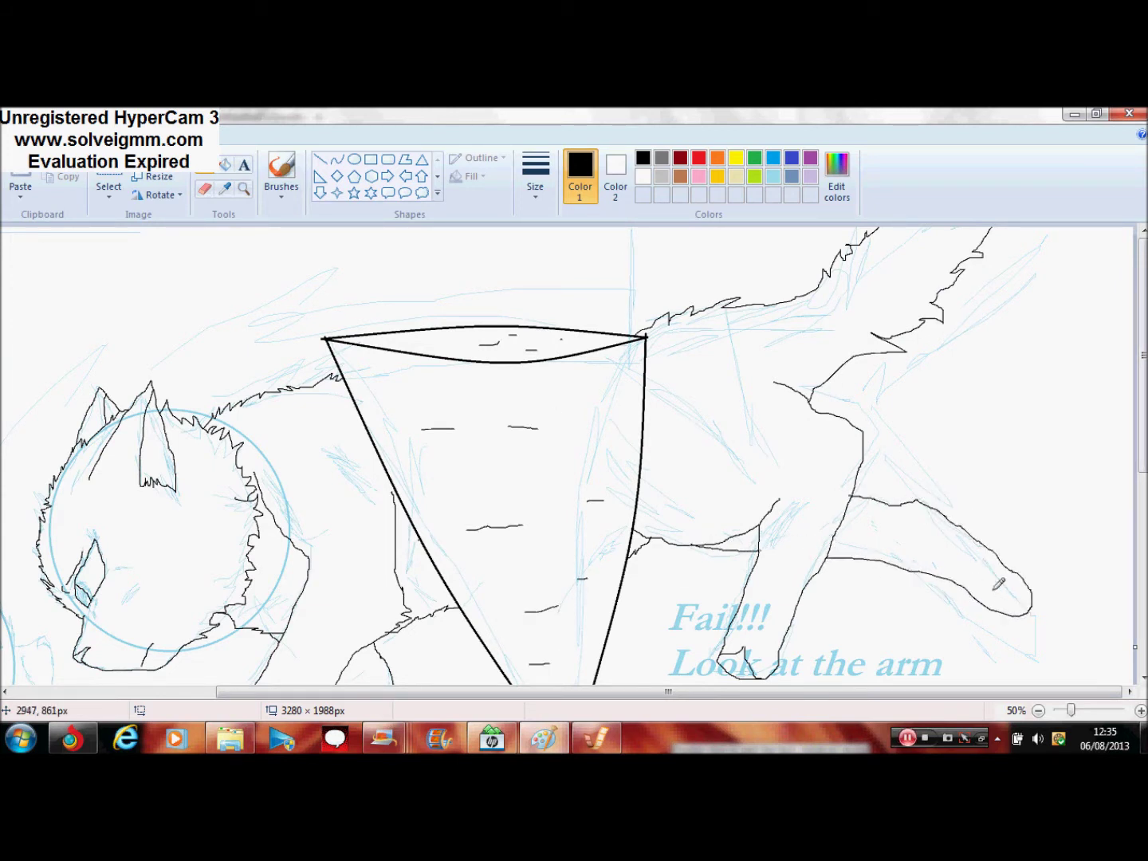
- Remove the furry neck line between the head and the cone by filling it with white
left_click(1038, 711)
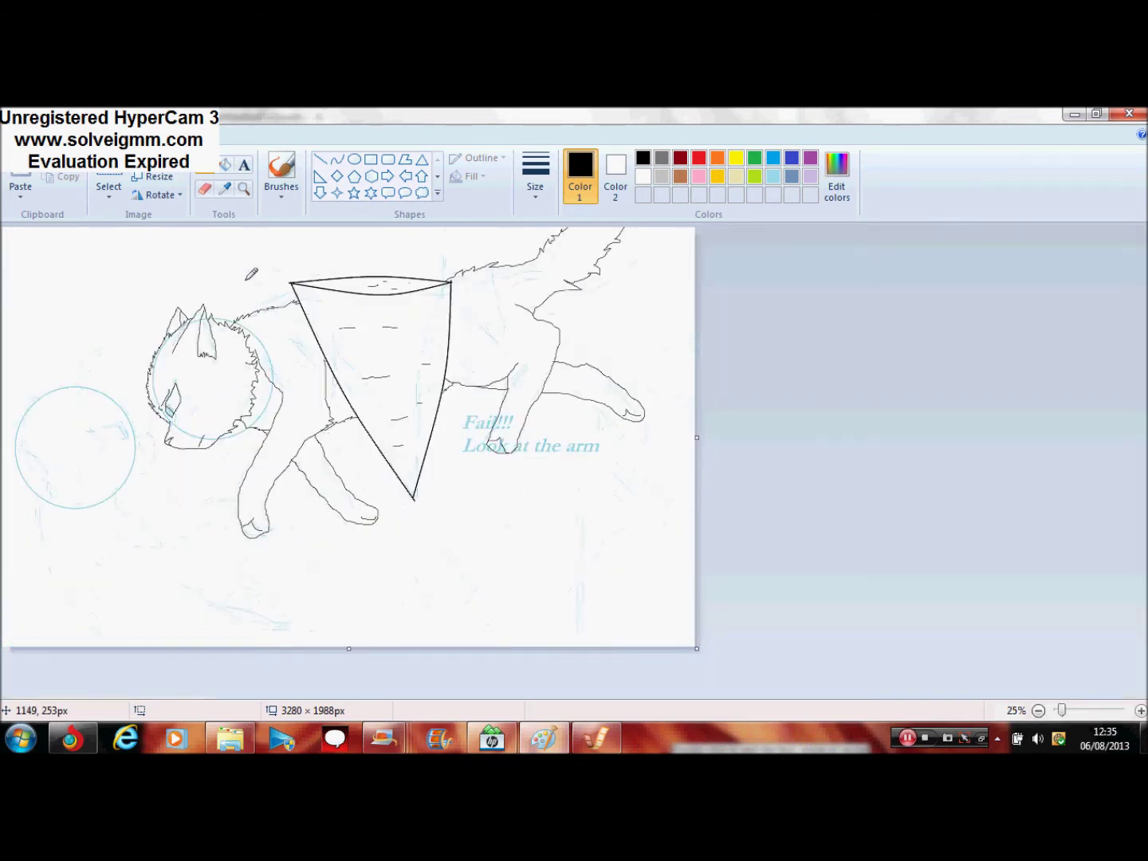
left_click(281, 300)
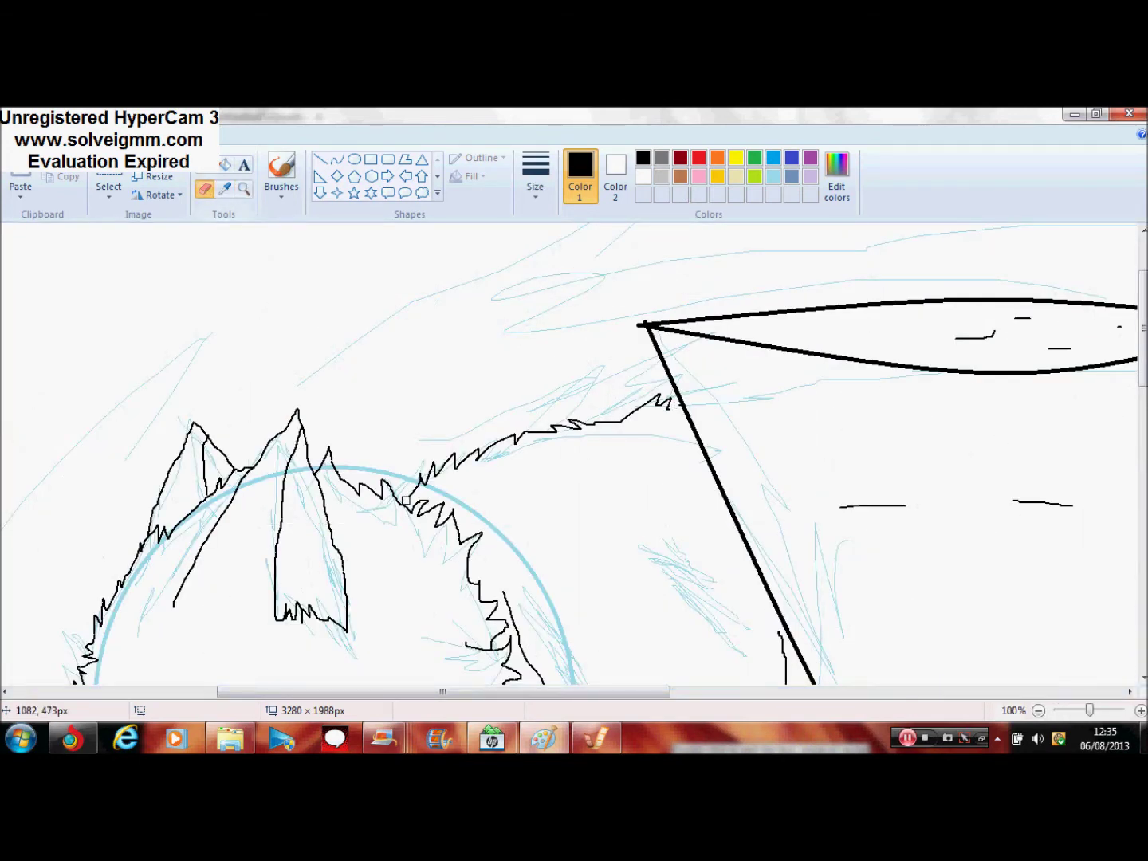
left_click(227, 167)
left_click(643, 177)
left_click(525, 435)
- Redraw the neck line in black with the Pencil, lower than before, from the head to the cone
left_click(205, 168)
left_click(643, 159)
mouse_move(405, 504)
left_mouse_down()
mouse_move(593, 448)
mouse_move(667, 440)
left_mouse_up()
double_click(1038, 711)
left_click(244, 189)
left_click(319, 366)
left_click(206, 169)
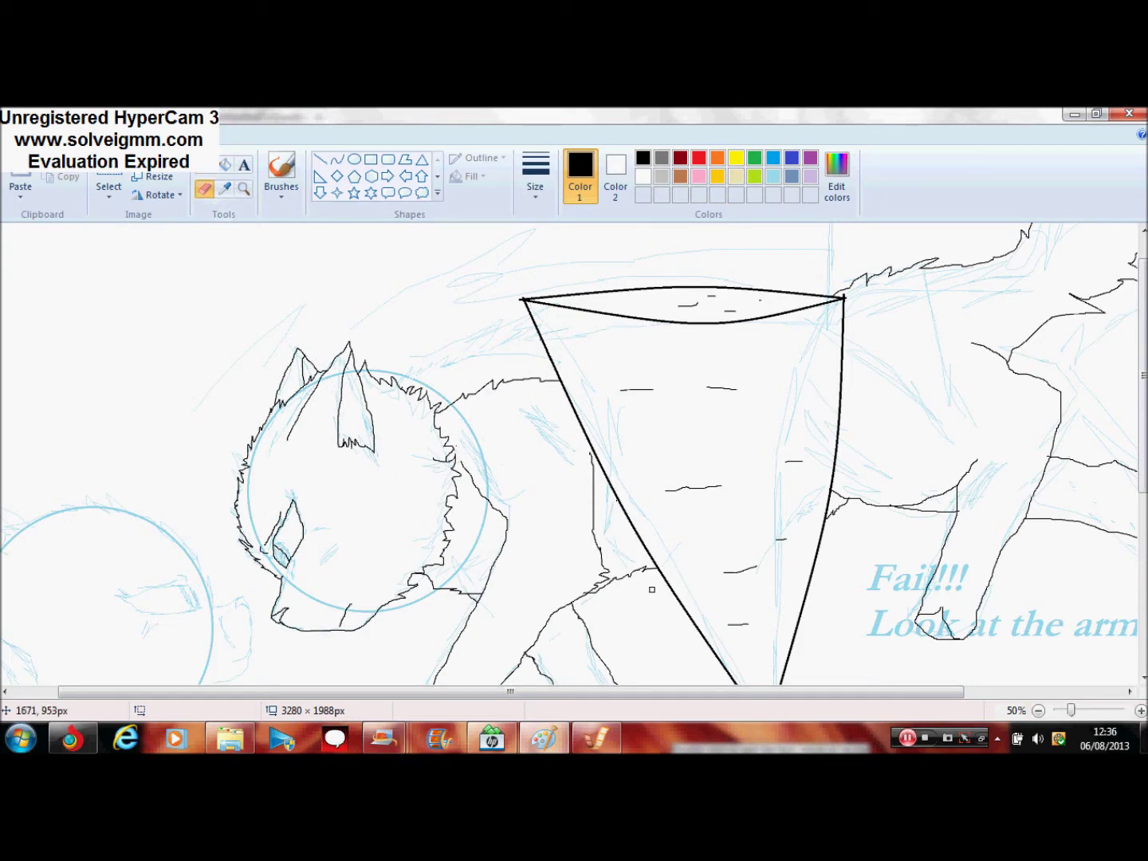
- Trace the muzzle and jaw of the second head in black over its blue sketch
left_click(1038, 710)
left_click(244, 188)
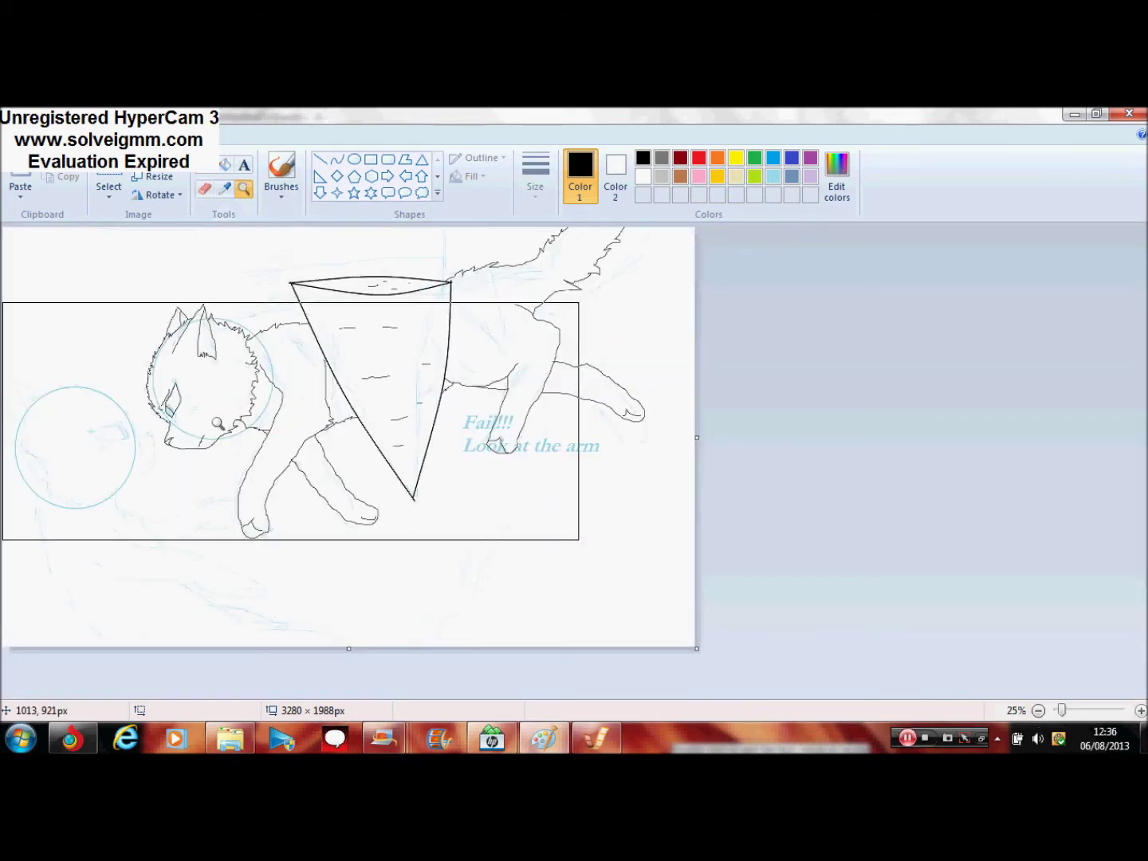
left_click(146, 433)
left_click(501, 409)
mouse_move(650, 506)
left_mouse_down()
mouse_move(762, 474)
mouse_move(806, 578)
mouse_move(806, 650)
left_mouse_up()
scroll(808, 370, "down", 3)
mouse_move(808, 369)
left_mouse_down()
mouse_move(797, 440)
mouse_move(714, 535)
mouse_move(609, 576)
mouse_move(512, 645)
left_mouse_up()
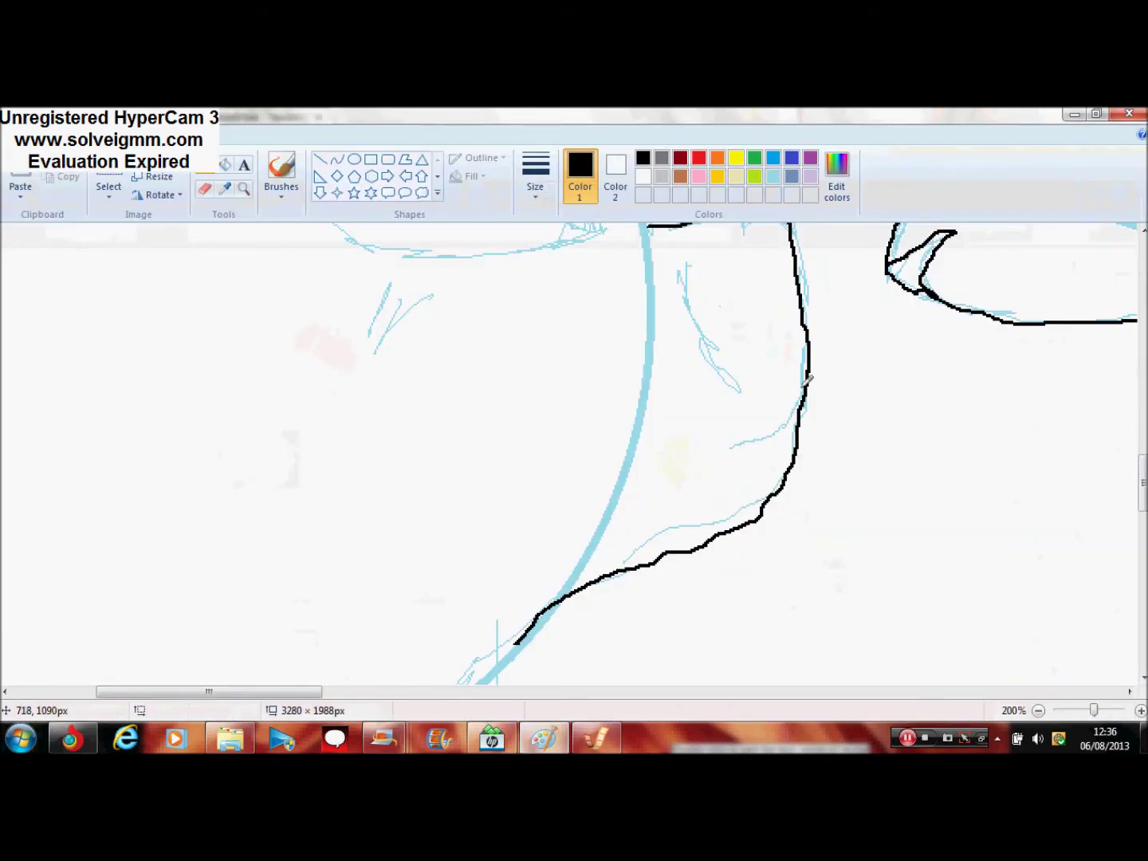
- Trace the second cat's mouth line, nose and muzzle crease in black over the blue sketch
mouse_move(804, 383)
left_mouse_down()
mouse_move(763, 440)
mouse_move(709, 466)
left_mouse_up()
scroll(808, 394, "up", 2)
mouse_move(745, 389)
left_mouse_down()
mouse_move(753, 426)
mouse_move(791, 421)
left_mouse_up()
left_click_drag(678, 454, 729, 558)
- Trace the second cat's eye with its inner pupil line, and the brow lines above it
left_click_drag(599, 416, 587, 362)
mouse_move(513, 325)
left_mouse_down()
mouse_move(332, 331)
mouse_move(380, 410)
mouse_move(599, 416)
left_mouse_up()
left_click_drag(526, 327, 585, 409)
left_click_drag(587, 406, 597, 416)
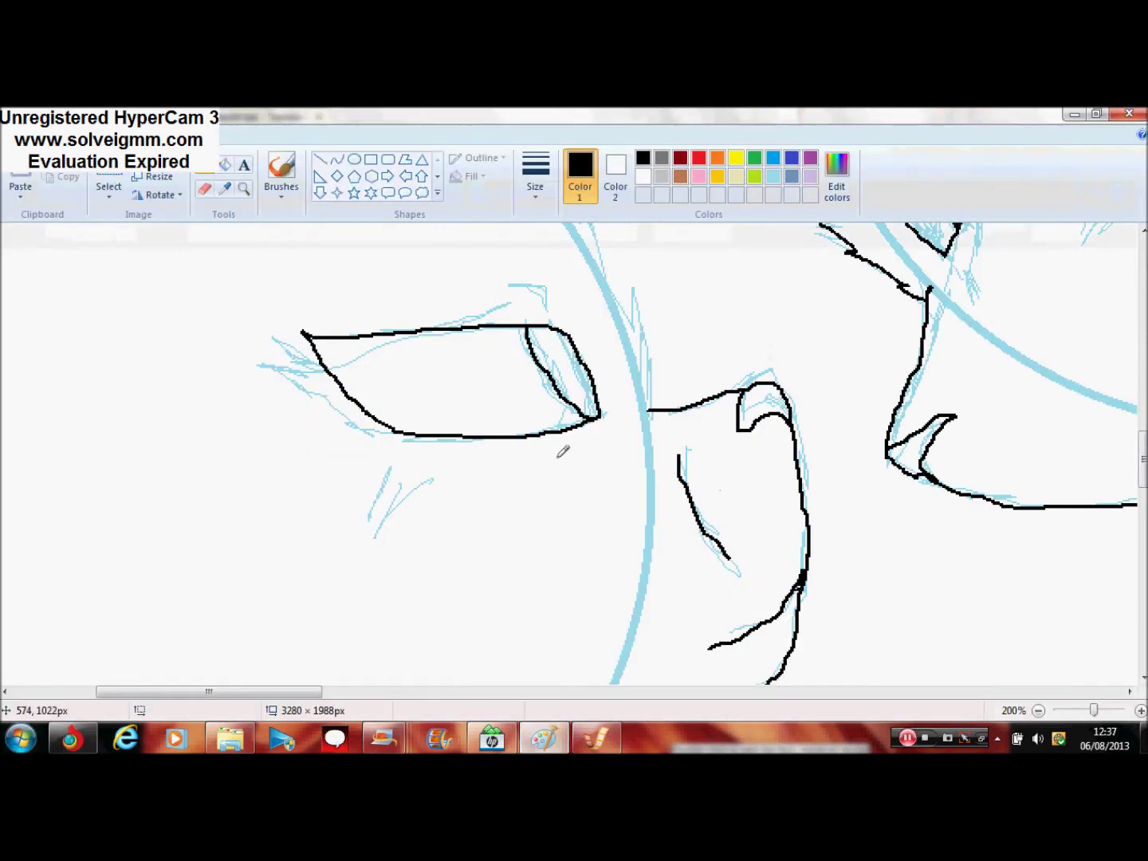
left_click_drag(374, 323, 536, 295)
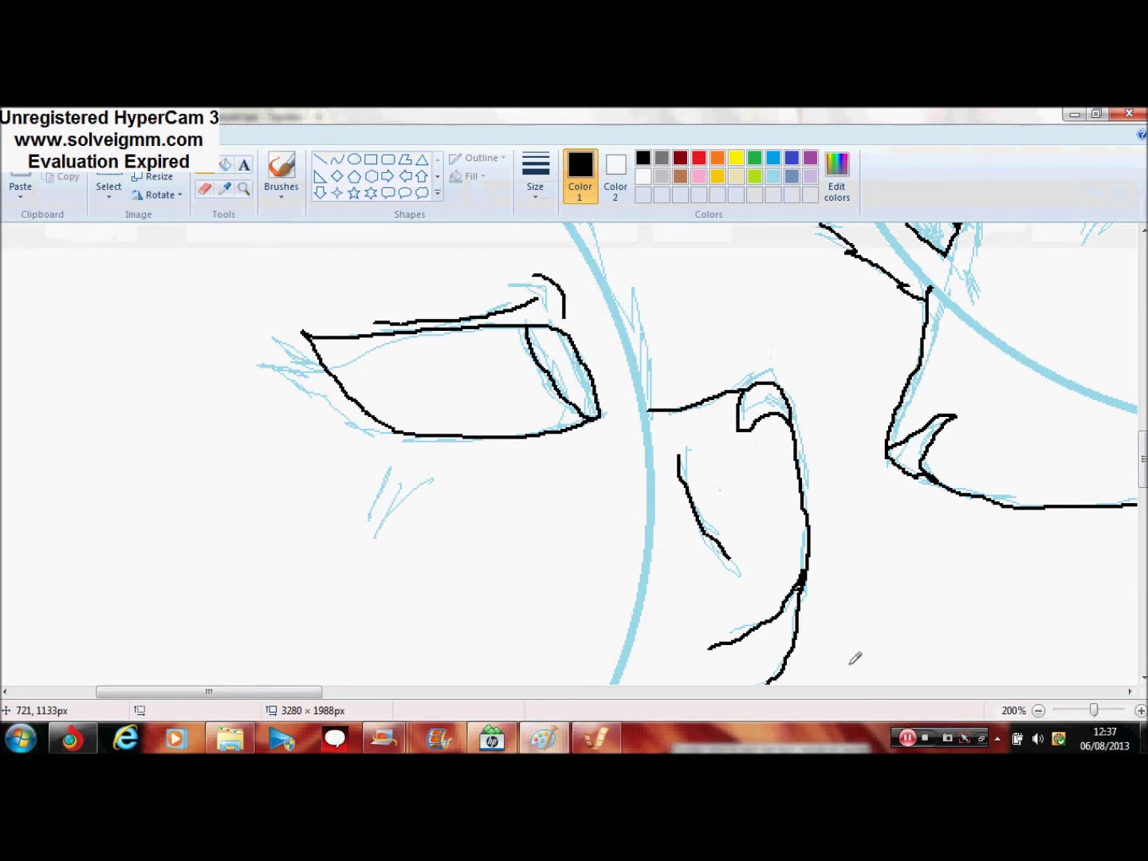
- Trace the second cat's furry forehead in black, from the bridge of the nose upward along the head circle
left_click(1038, 710)
left_click(1038, 710)
left_click(1038, 711)
left_click(245, 190)
left_click(152, 355)
left_click(151, 355)
left_click(151, 355)
left_click_drag(1143, 307, 1144, 427)
scroll(486, 574, "down", 3)
scroll(486, 574, "right", 5)
scroll(486, 574, "up", 2)
mouse_move(481, 580)
left_mouse_down()
mouse_move(435, 410)
mouse_move(321, 263)
mouse_move(250, 249)
left_mouse_up()
- Continue the furry outline over the crown of the second cat's head to where the ears begin
left_click_drag(330, 696, 278, 695)
scroll(346, 415, "up", 3)
left_click_drag(313, 371, 471, 453)
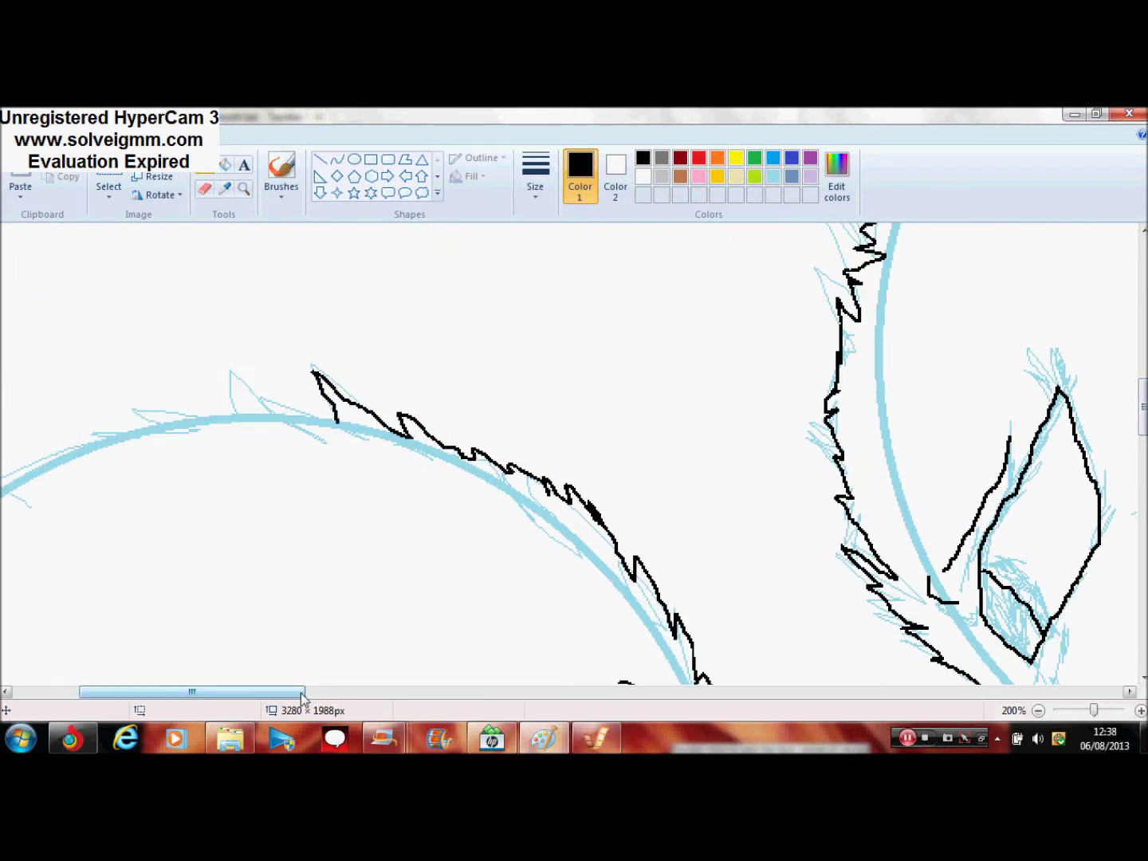
left_click_drag(330, 698, 264, 696)
mouse_move(659, 421)
left_mouse_down()
mouse_move(574, 389)
mouse_move(453, 416)
mouse_move(279, 484)
mouse_move(206, 558)
left_mouse_up()
left_click_drag(233, 695, 231, 694)
left_click_drag(1144, 407, 1143, 430)
mouse_move(252, 433)
left_mouse_down()
mouse_move(53, 242)
mouse_move(104, 607)
mouse_move(130, 683)
left_mouse_up()
left_click_drag(187, 528, 47, 239)
mouse_move(198, 518)
left_mouse_down()
mouse_move(192, 510)
mouse_move(253, 419)
left_mouse_up()
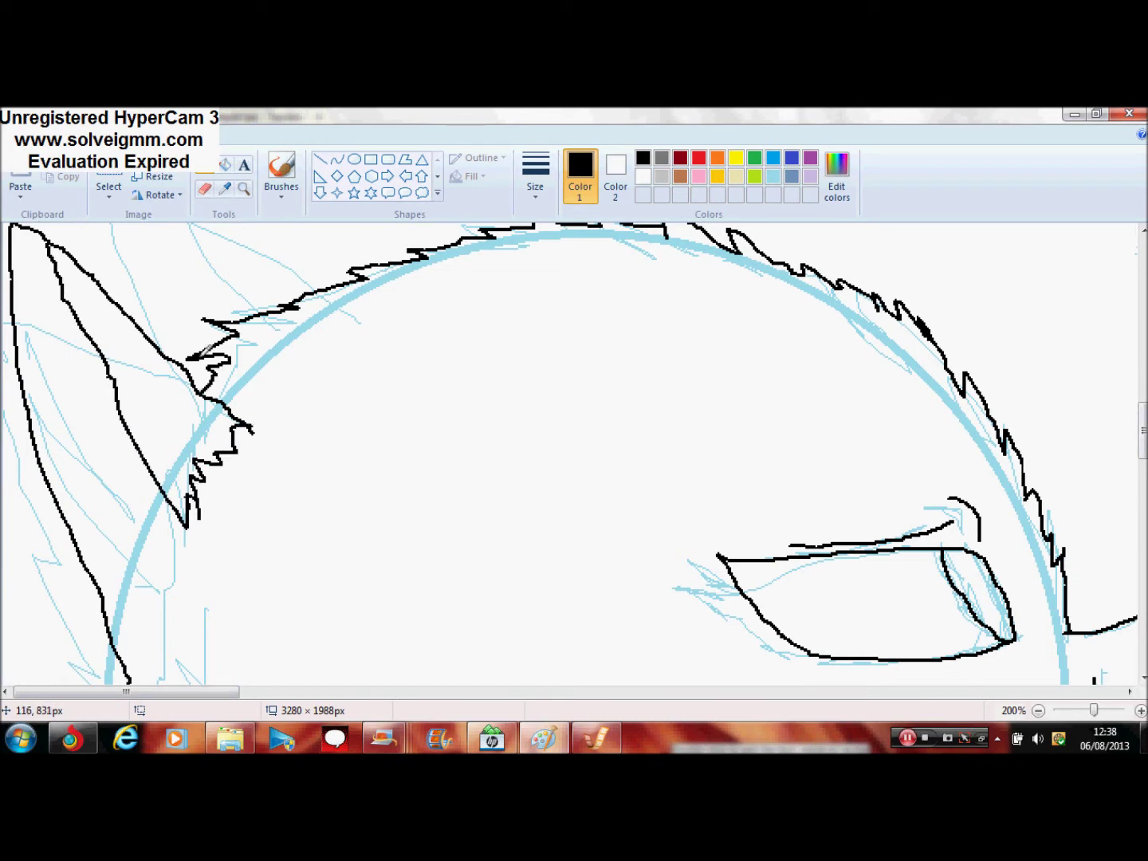
left_click_drag(1142, 452, 1143, 428)
mouse_move(148, 474)
left_mouse_down()
mouse_move(343, 440)
mouse_move(213, 410)
mouse_move(144, 359)
mouse_move(174, 598)
left_mouse_up()
- Trace the furry cheek and lower jaw of the second cat, and the back of its head up to the ear
left_click(1038, 711)
scroll(575, 455, "down", 3)
scroll(574, 455, "up", 3)
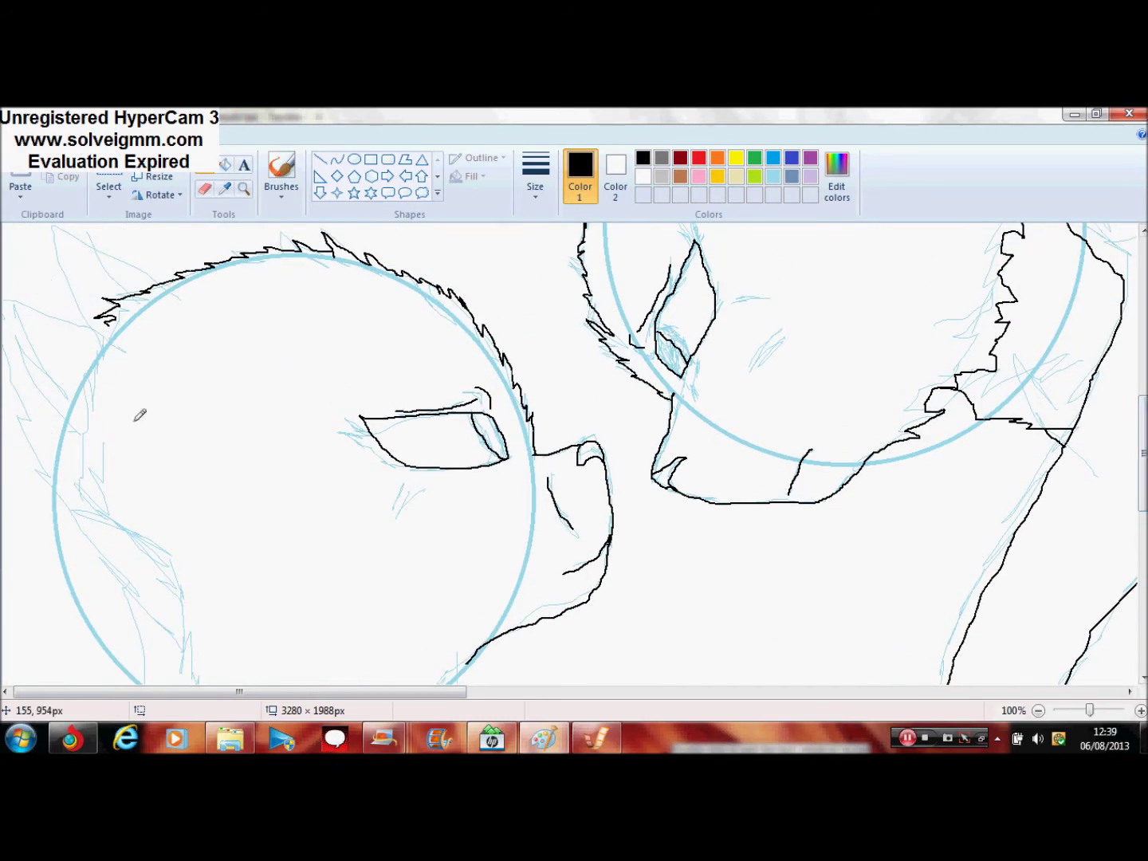
scroll(139, 410, "down", 3)
mouse_move(128, 448)
left_mouse_down()
mouse_move(130, 501)
mouse_move(177, 569)
left_mouse_up()
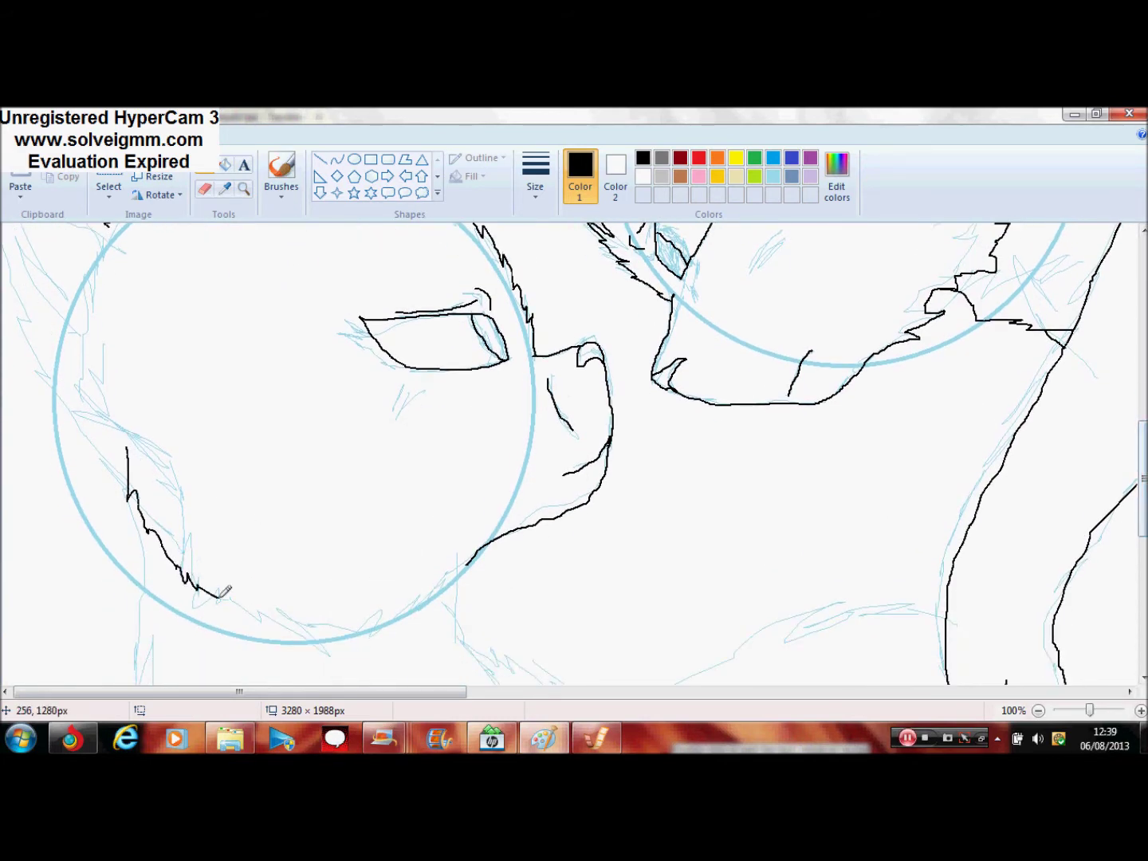
left_click_drag(280, 594, 438, 605)
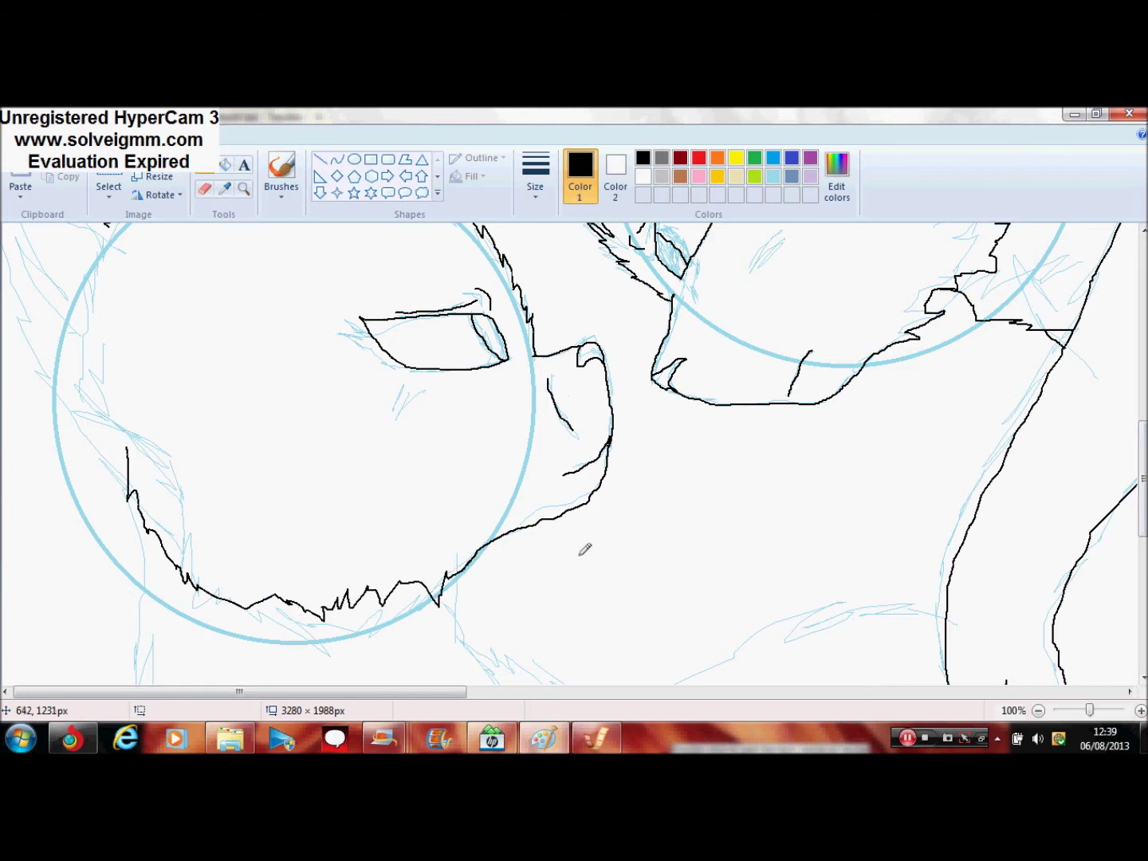
scroll(584, 549, "up", 4)
mouse_move(135, 588)
left_mouse_down()
mouse_move(94, 518)
mouse_move(90, 455)
left_mouse_up()
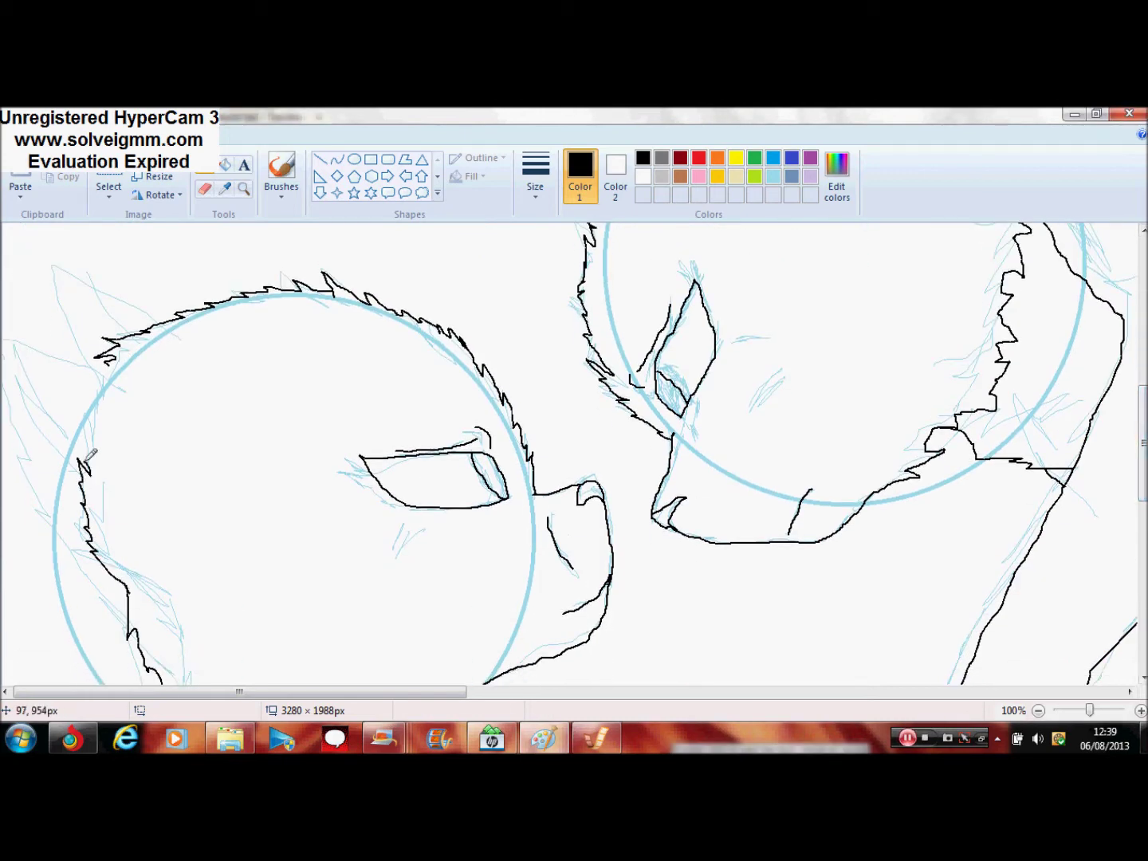
mouse_move(127, 590)
left_mouse_down()
mouse_move(38, 464)
mouse_move(79, 360)
left_mouse_up()
mouse_move(63, 429)
left_mouse_down()
mouse_move(102, 371)
mouse_move(116, 279)
left_mouse_up()
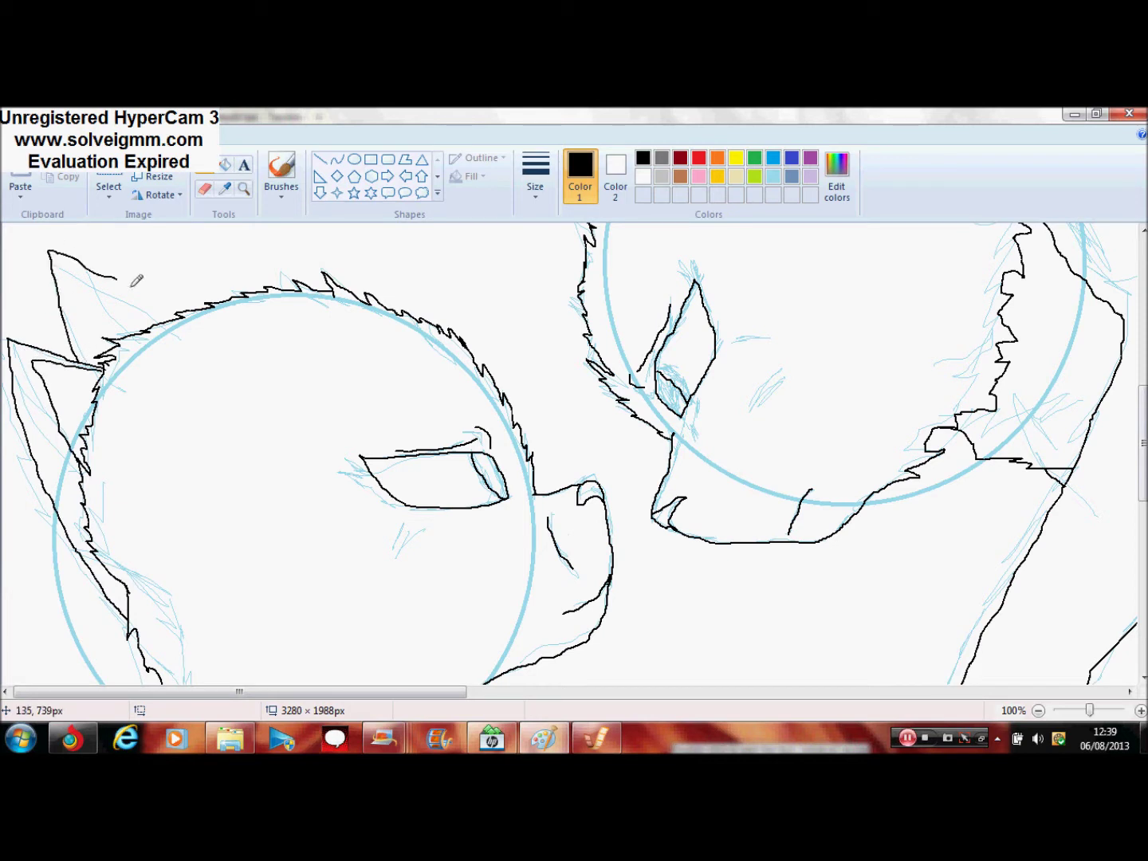
key("ctrl+z")
key("ctrl+z")
key("ctrl+z")
- Trace both ears of the second cat in black and add a short fur mark on its cheek
mouse_move(126, 618)
left_mouse_down()
mouse_move(40, 434)
mouse_move(96, 363)
left_mouse_up()
mouse_move(90, 418)
left_mouse_down()
mouse_move(102, 369)
mouse_move(89, 301)
left_mouse_up()
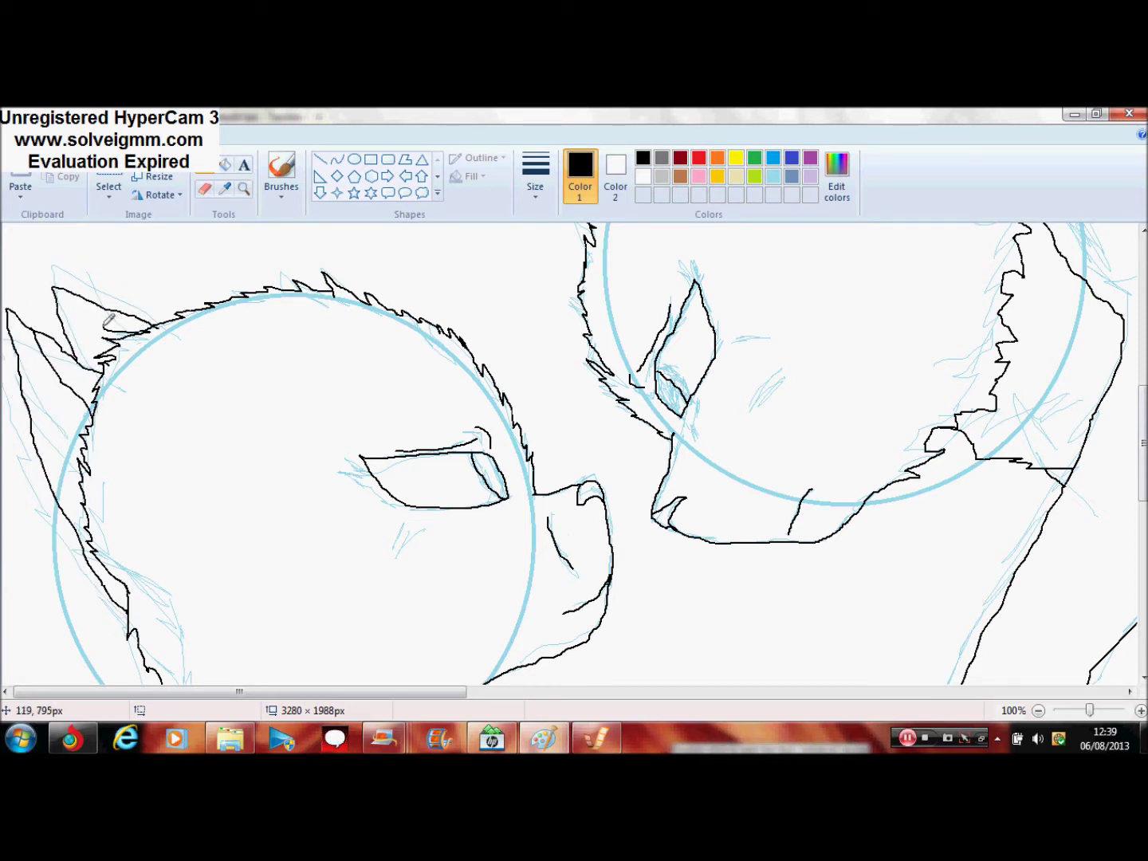
left_click_drag(208, 577, 269, 651)
- Trace the back of the second cat's neck and the furry chest line below its chin
left_click_drag(1143, 432, 1143, 519)
left_click_drag(113, 265, 137, 379)
left_click_drag(137, 408, 145, 481)
key("ctrl+z")
mouse_move(137, 381)
left_mouse_down()
mouse_move(141, 478)
mouse_move(174, 612)
left_mouse_up()
left_click_drag(453, 377, 617, 552)
- Trace the second cat's near foreleg, its shoulder fur marks and the lower end of the chest line
scroll(438, 512, "down", 3)
mouse_move(431, 380)
left_mouse_down()
mouse_move(679, 440)
mouse_move(1013, 559)
mouse_move(984, 662)
mouse_move(812, 605)
mouse_move(595, 575)
mouse_move(348, 509)
left_mouse_up()
left_click_drag(359, 355, 281, 470)
left_click_drag(615, 414, 635, 431)
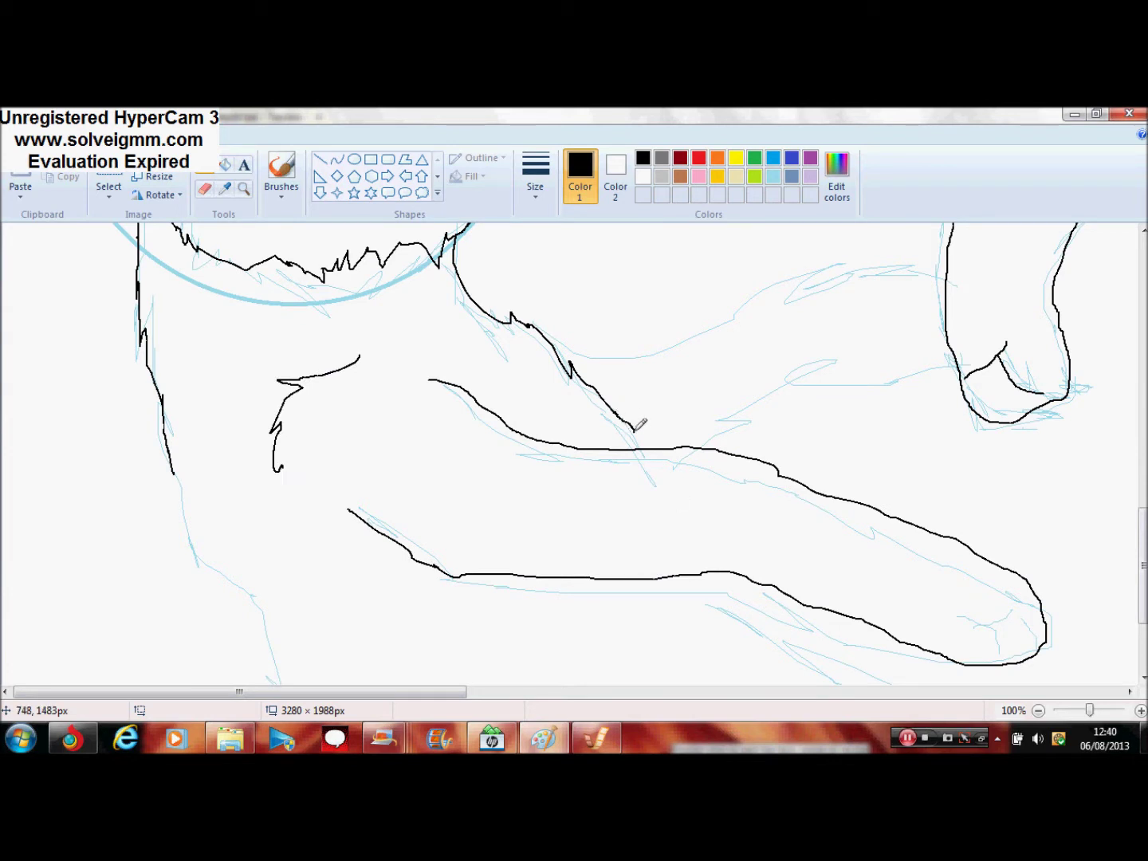
- Trace the second cat's far foreleg reaching behind the first cat's leg, including the paw tip on the other side
left_click_drag(535, 326, 949, 280)
left_click_drag(717, 423, 943, 369)
left_click_drag(1060, 316, 1078, 377)
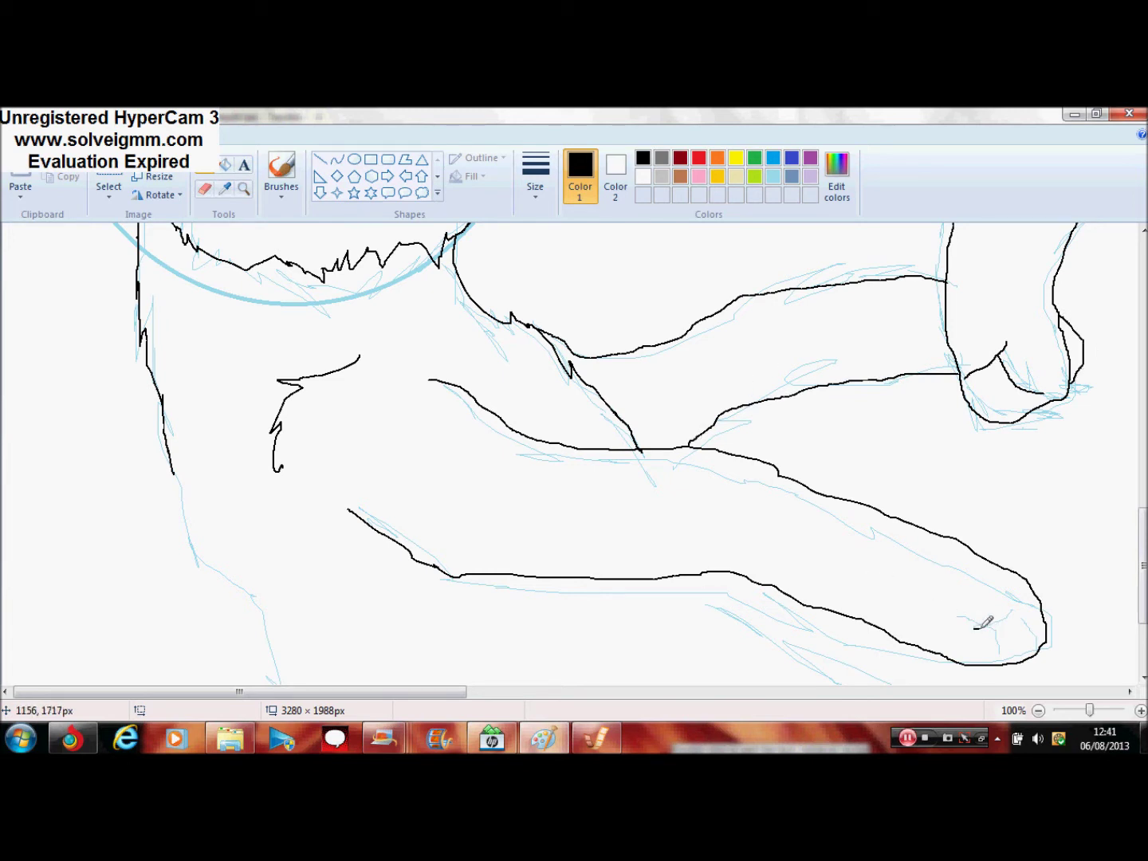
- Trace the second cat's belly and hind leg lines, its back and its furry tail at the canvas's lower edge
left_click(1038, 710)
mouse_move(355, 539)
left_mouse_down()
mouse_move(466, 596)
mouse_move(693, 681)
left_mouse_up()
key("ctrl+z")
mouse_move(352, 539)
left_mouse_down()
mouse_move(522, 615)
mouse_move(660, 647)
left_mouse_up()
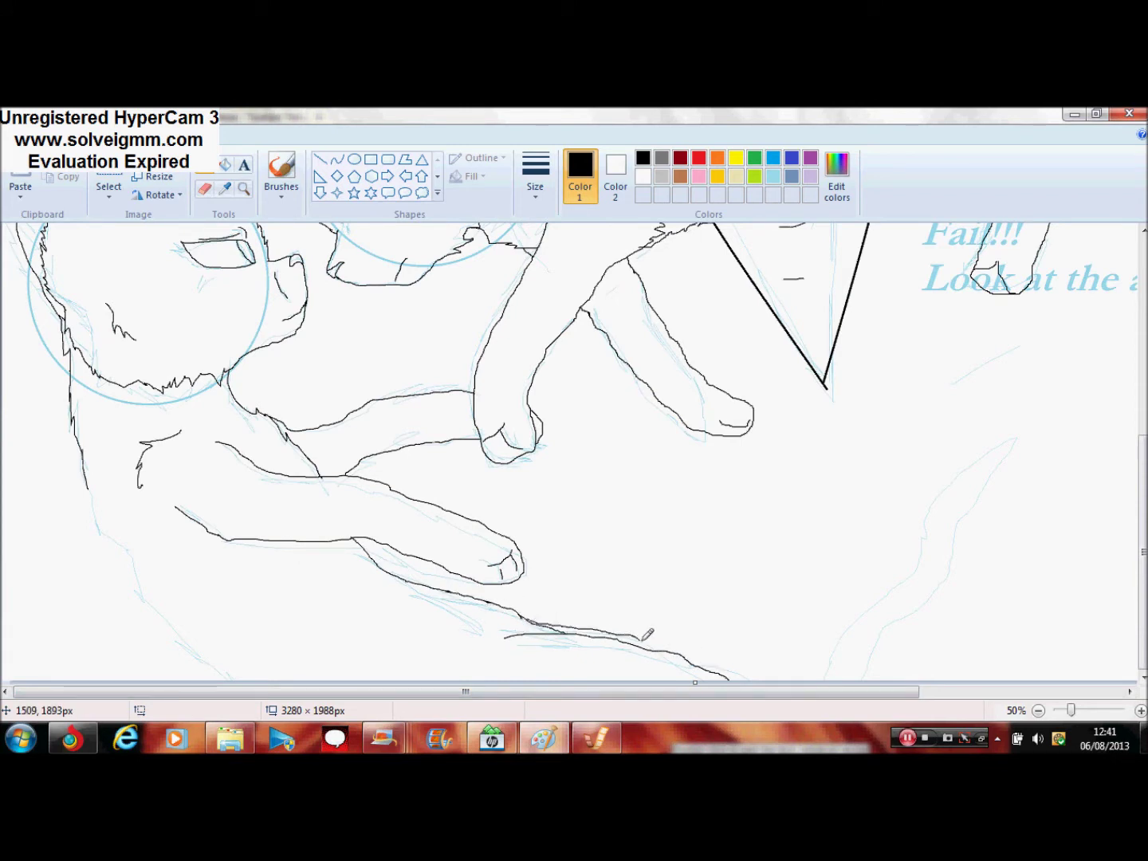
key("ctrl+z")
left_click_drag(523, 618, 637, 640)
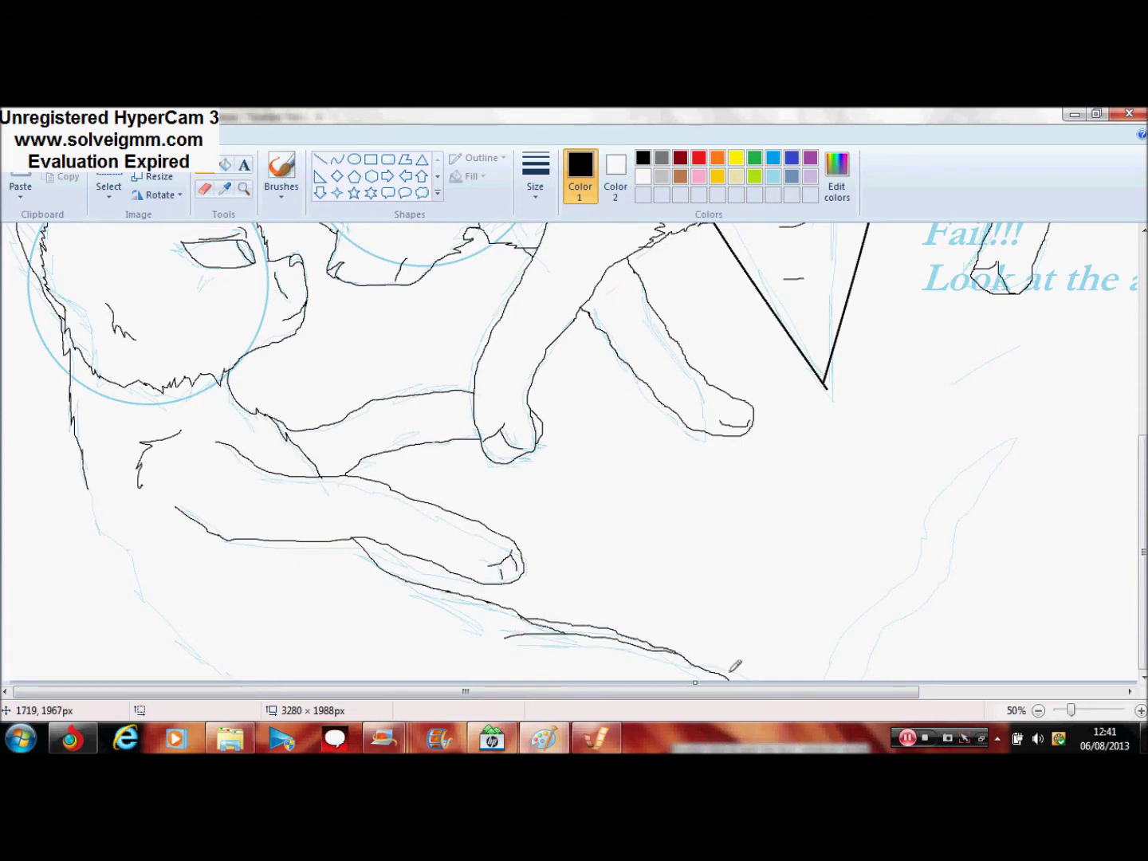
mouse_move(802, 678)
left_mouse_down()
mouse_move(881, 570)
mouse_move(932, 582)
mouse_move(865, 679)
left_mouse_up()
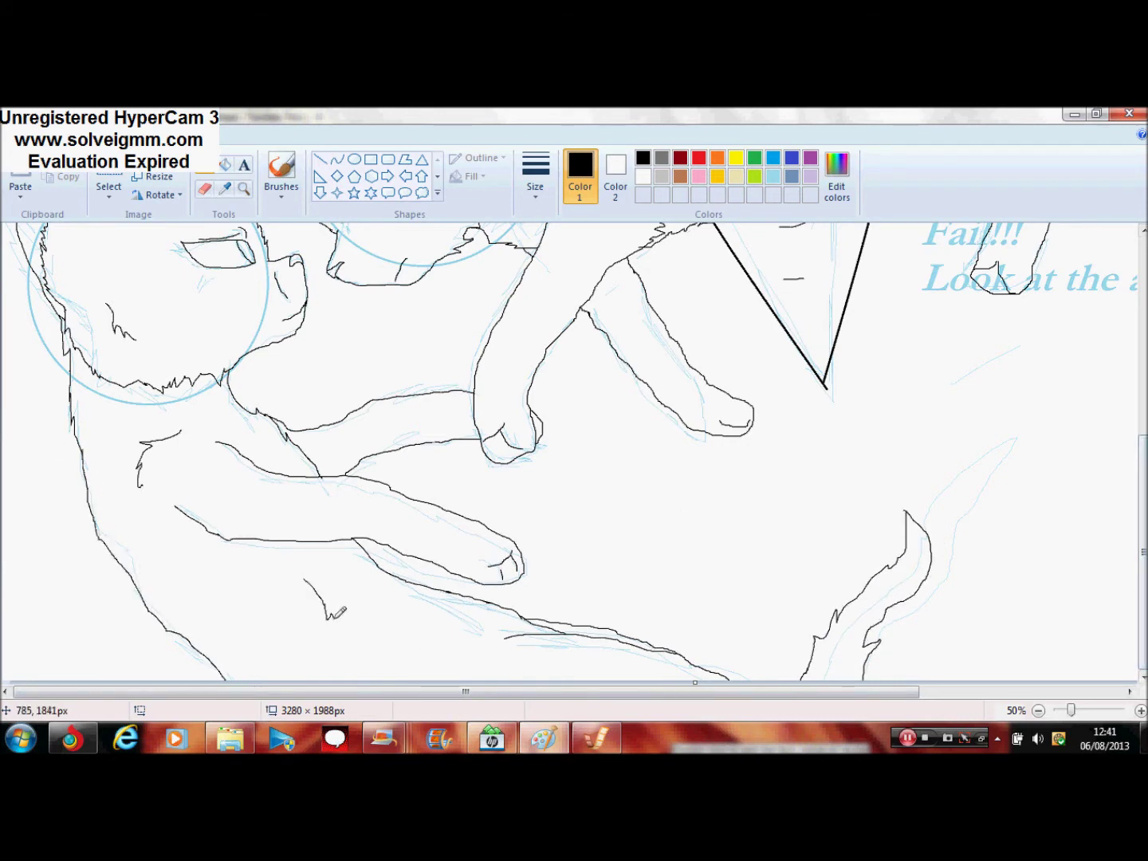
- Select the entire drawing with transparent selection enabled and cut it
left_click(1039, 711)
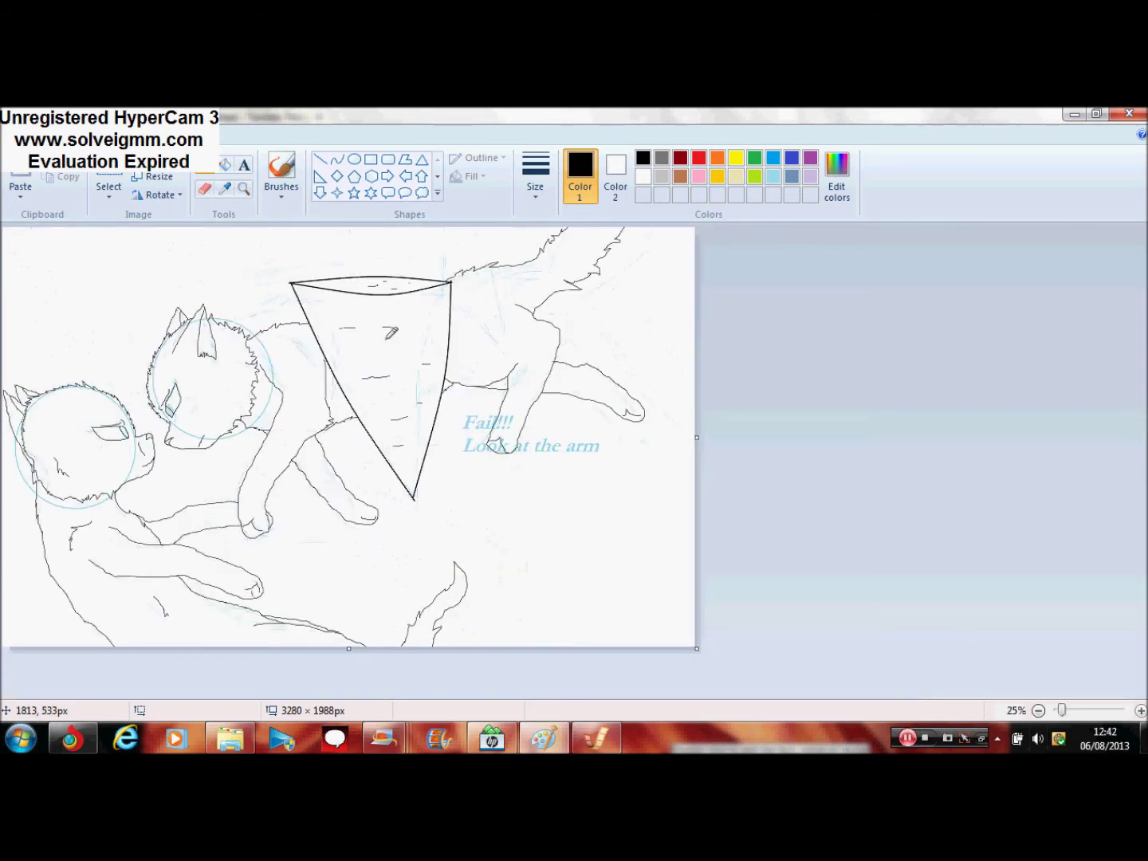
left_click(109, 194)
left_click(139, 293)
left_click(105, 194)
left_click(166, 349)
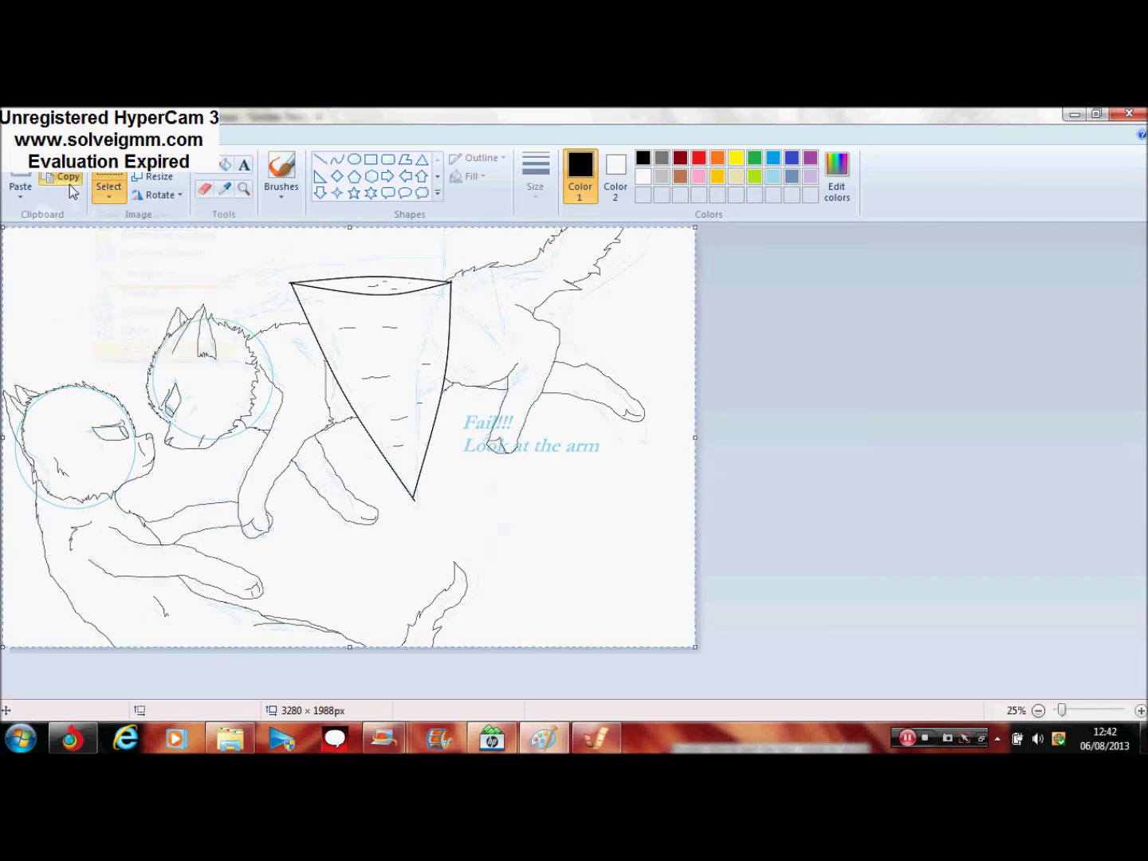
left_click(62, 160)
- Paste the drawing back with Color 2 set to light turquoise to drop the blue sketch lines, and reset Color 2 to white
left_click(616, 172)
left_click(773, 177)
left_click(20, 171)
left_click(643, 177)
left_click(580, 174)
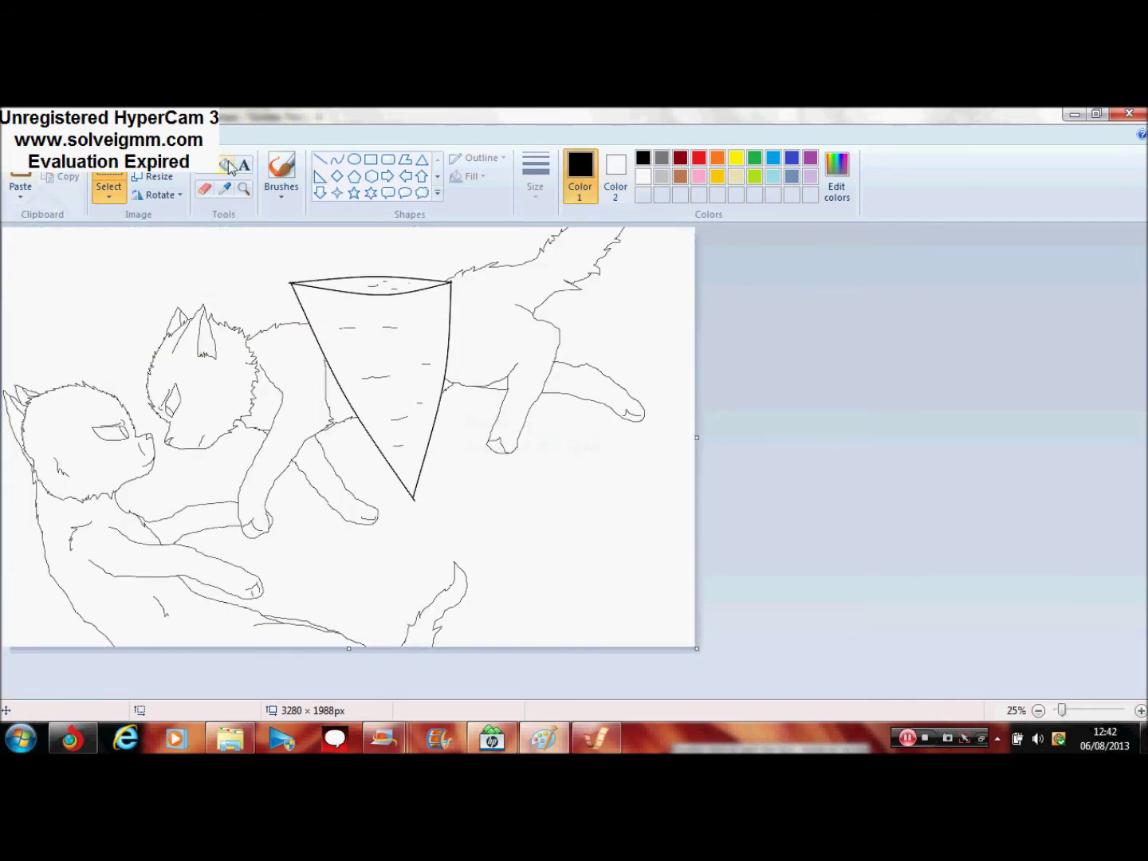
- Choose the Fill tool and mix a very light grey for Color 1, starting from the light grey swatch
left_click(226, 165)
left_click(662, 177)
left_click(837, 174)
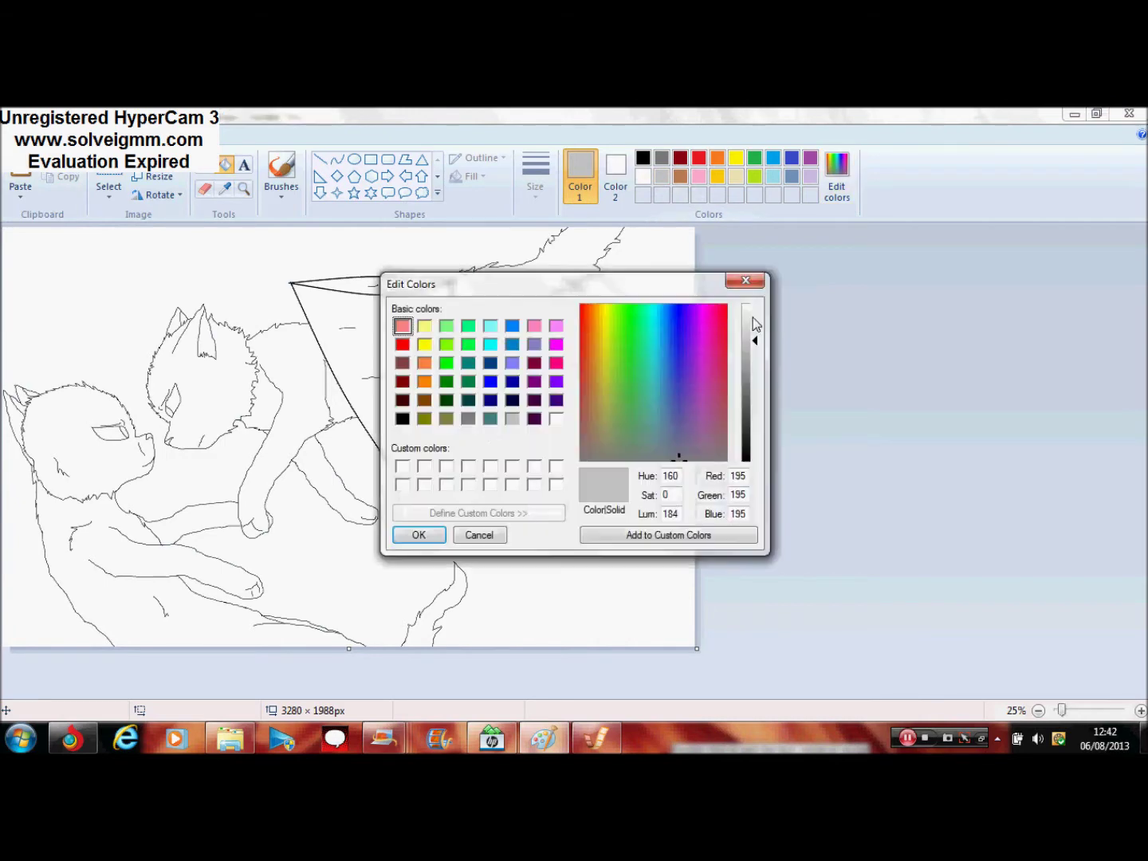
left_click(422, 534)
- Inspect where the second cat's far foreleg meets the first cat's leg for gaps in the outline
left_click(243, 189)
left_click(518, 387)
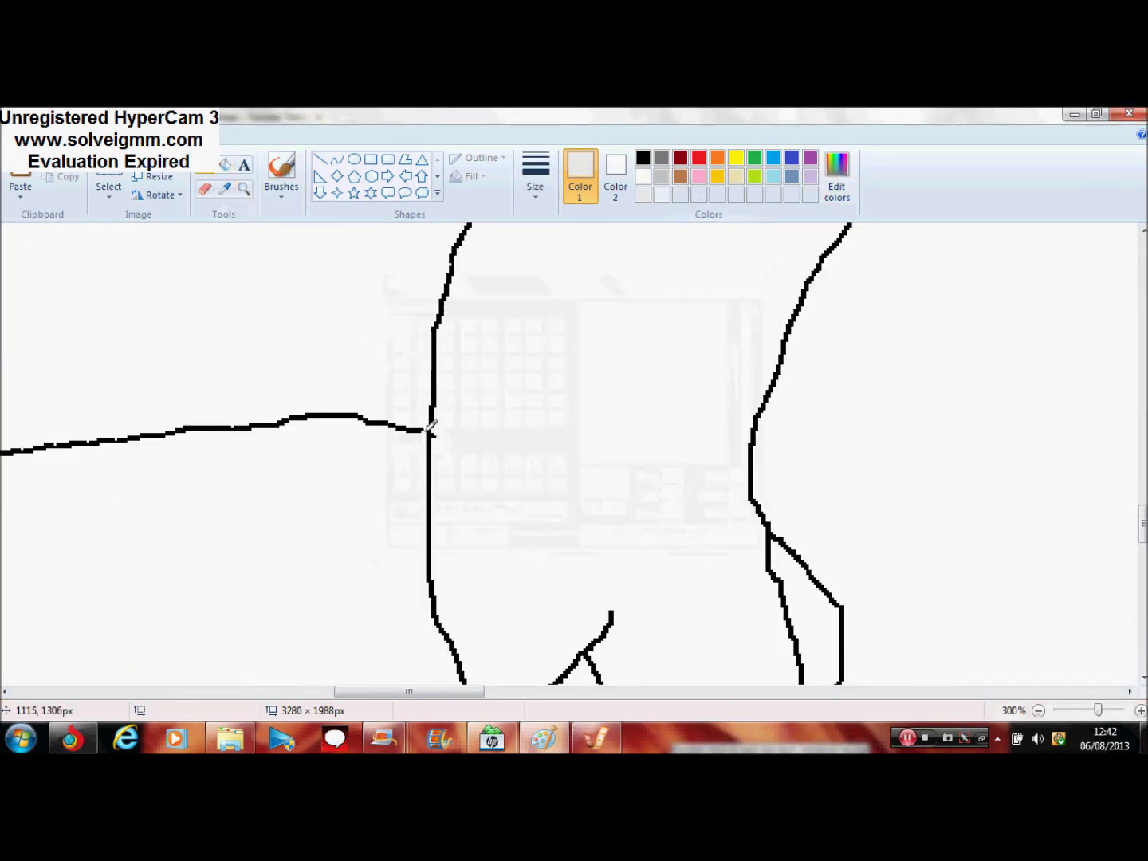
scroll(809, 408, "down", 3)
mouse_move(480, 692)
left_mouse_down()
mouse_move(450, 694)
mouse_move(477, 693)
left_mouse_up()
left_click(1038, 711)
left_click(1038, 710)
left_click(1038, 711)
left_click(1039, 710)
- Fill the second cat's chest area with the very light grey
left_click(244, 190)
left_click(283, 523)
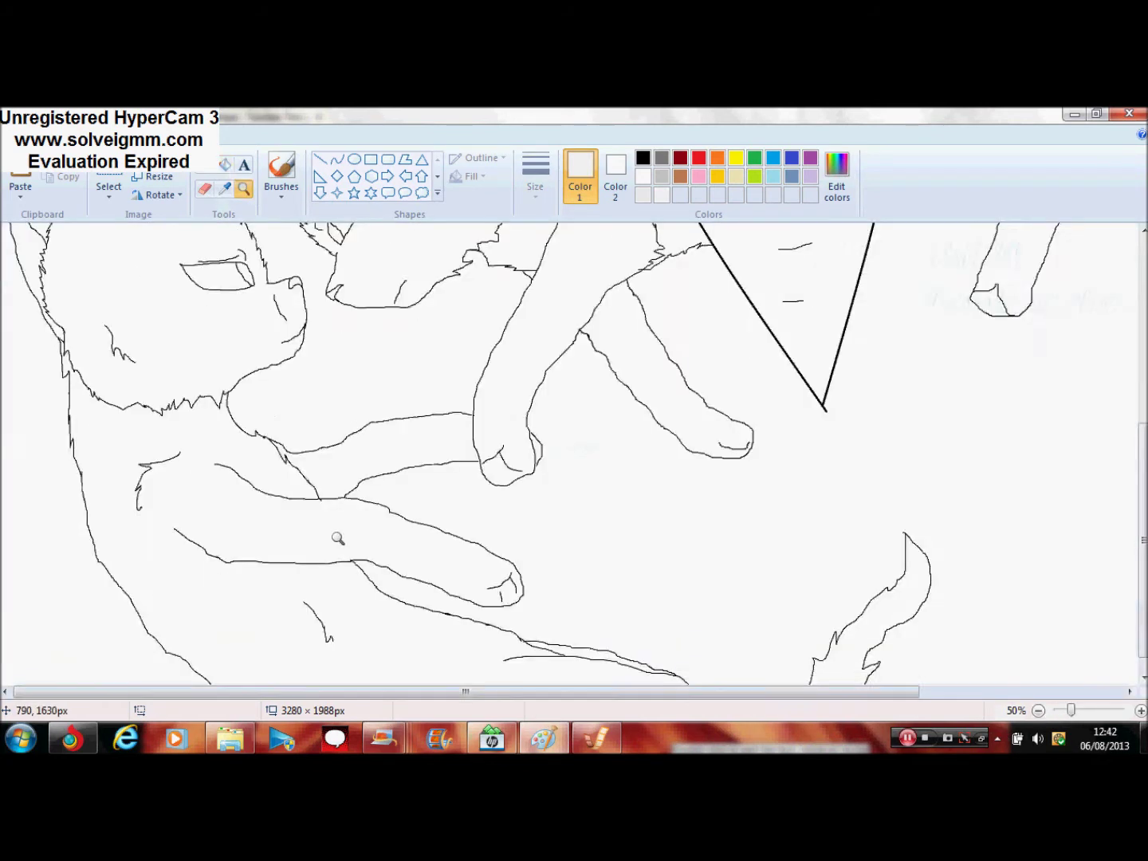
left_click(307, 464)
left_click(307, 464)
left_click(225, 165)
left_click(151, 350)
left_click(439, 436)
- Fill the second cat's face and the area around its jaw with the same very light grey
left_click(1038, 711)
left_click(1039, 711)
left_click(248, 283)
left_click(245, 192)
left_click(394, 340)
left_click(225, 166)
left_click(244, 190)
left_click(378, 563)
left_click(378, 563)
left_click(225, 165)
left_click(383, 291)
- Fill the small remaining details around the second cat's muzzle with the very light grey
left_click(1038, 710)
left_click_drag(1144, 488, 1145, 420)
left_click(766, 457)
left_click(786, 439)
left_click(207, 167)
left_click(226, 165)
left_click(750, 595)
left_click(913, 631)
- Fill the second cat's tail with the very light grey
left_click(1038, 710)
left_click(1038, 710)
left_click(1038, 710)
left_click(242, 191)
left_click(471, 585)
left_click(665, 617)
left_click(227, 165)
left_click(576, 349)
- Fill the second cat's hind leg and belly areas with the very light grey
left_click_drag(602, 692, 402, 692)
left_click(290, 436)
scroll(786, 559, "down", 1)
left_click_drag(718, 692, 508, 692)
left_click(462, 564)
left_click(413, 486)
- Fill the remaining parts of the second cat's head, body and far foreleg with light grey
left_click(1038, 710)
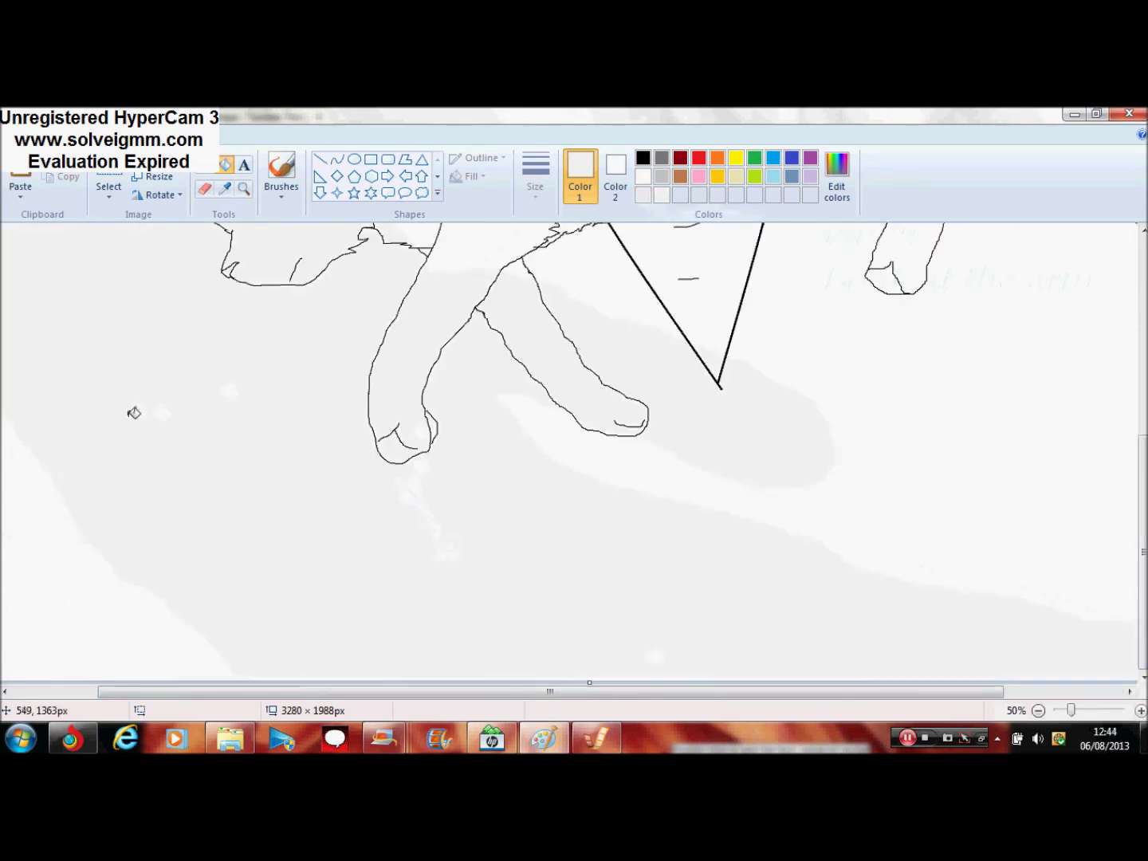
left_click(133, 412)
left_click(482, 625)
left_click_drag(797, 744, 713, 738)
left_click(204, 331)
left_click(361, 439)
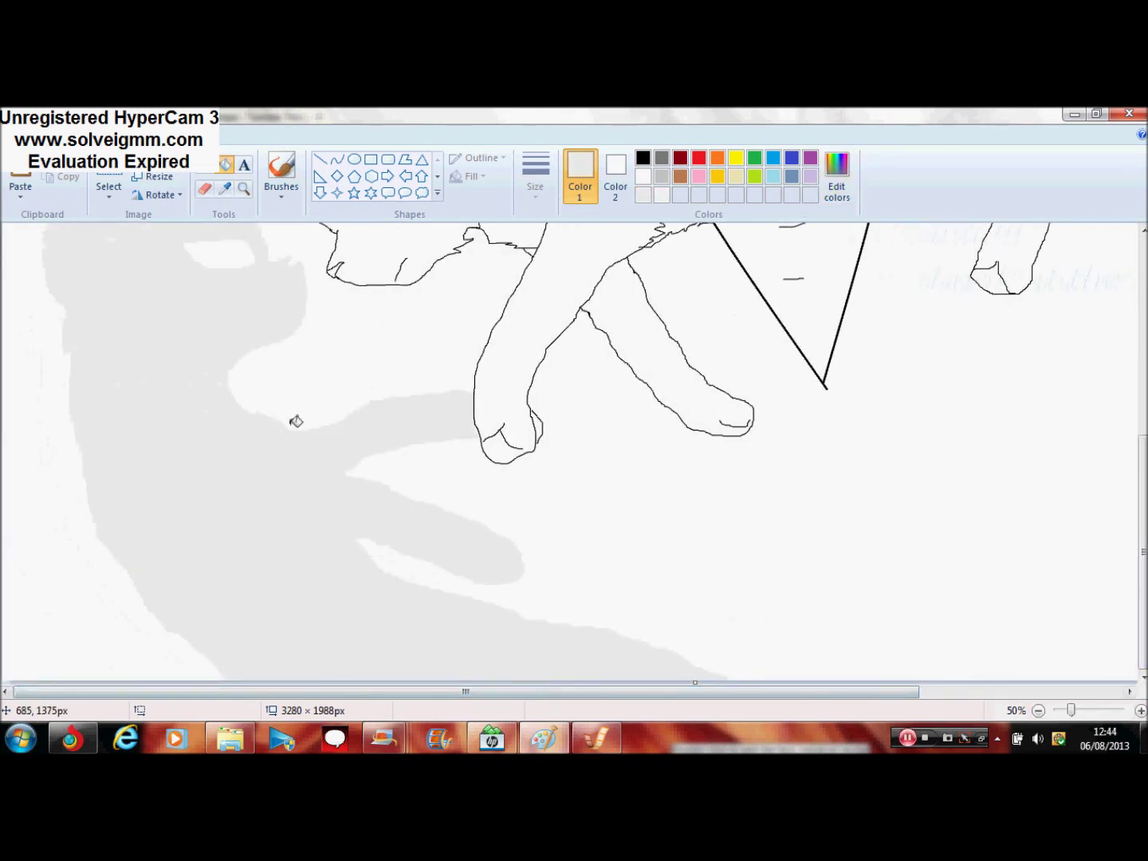
- Mix a slightly darker light grey and fill the second cat with it, including the paw tip behind the first cat's leg
left_click(848, 190)
left_click_drag(750, 319, 749, 323)
left_click(419, 535)
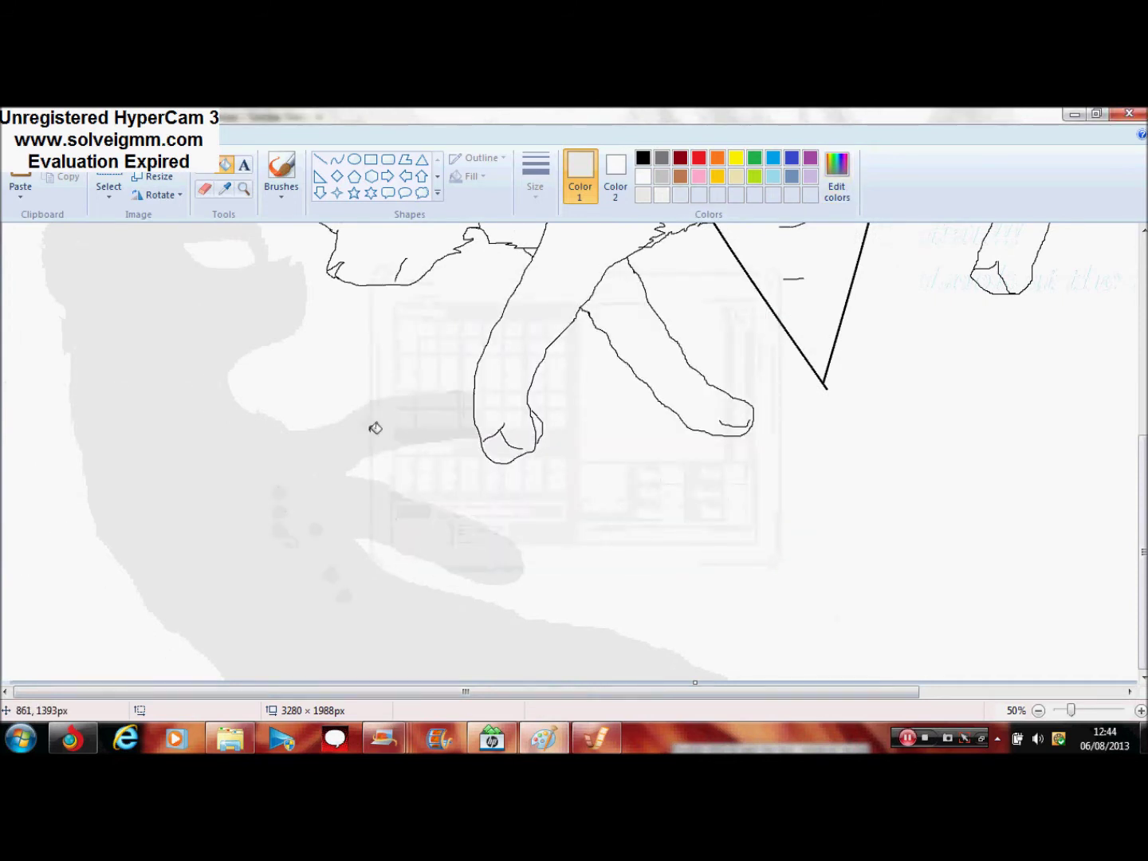
scroll(448, 454, "up", 2, "ctrl")
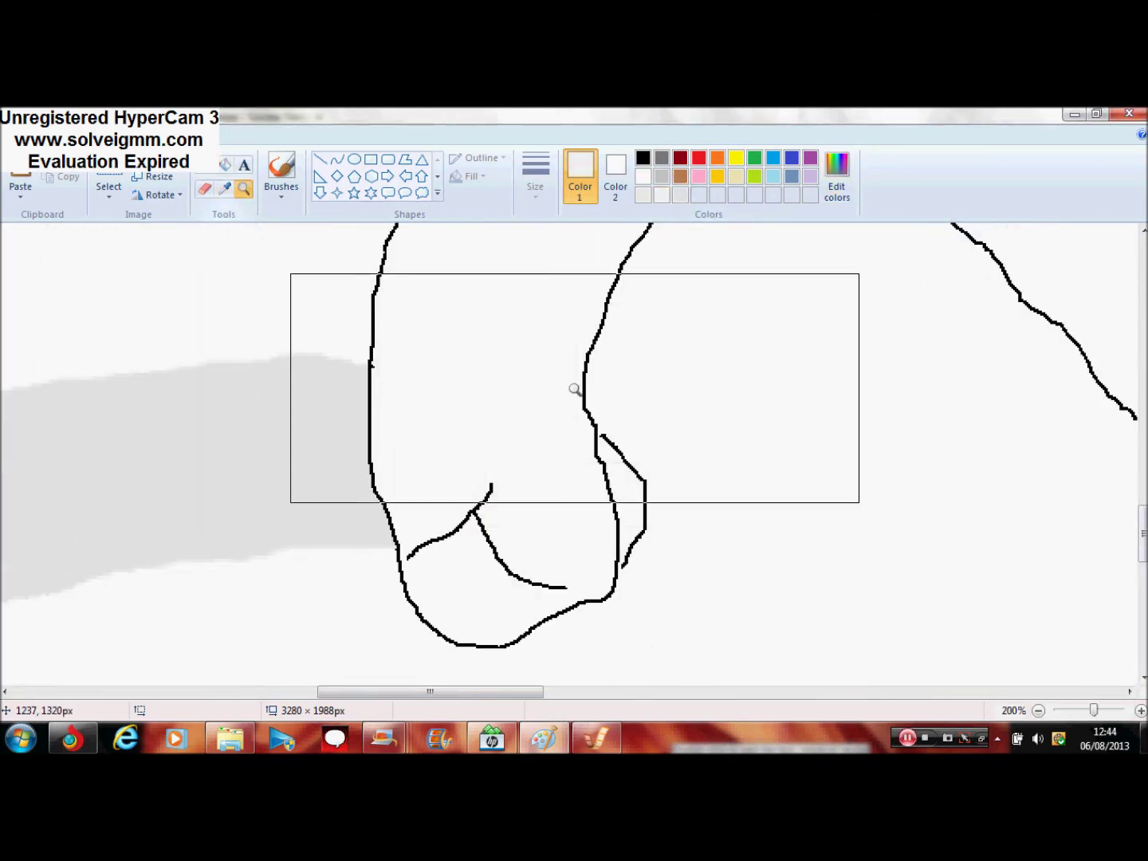
left_click(620, 482)
left_click(1038, 710)
left_click(1038, 710)
left_click(1038, 711)
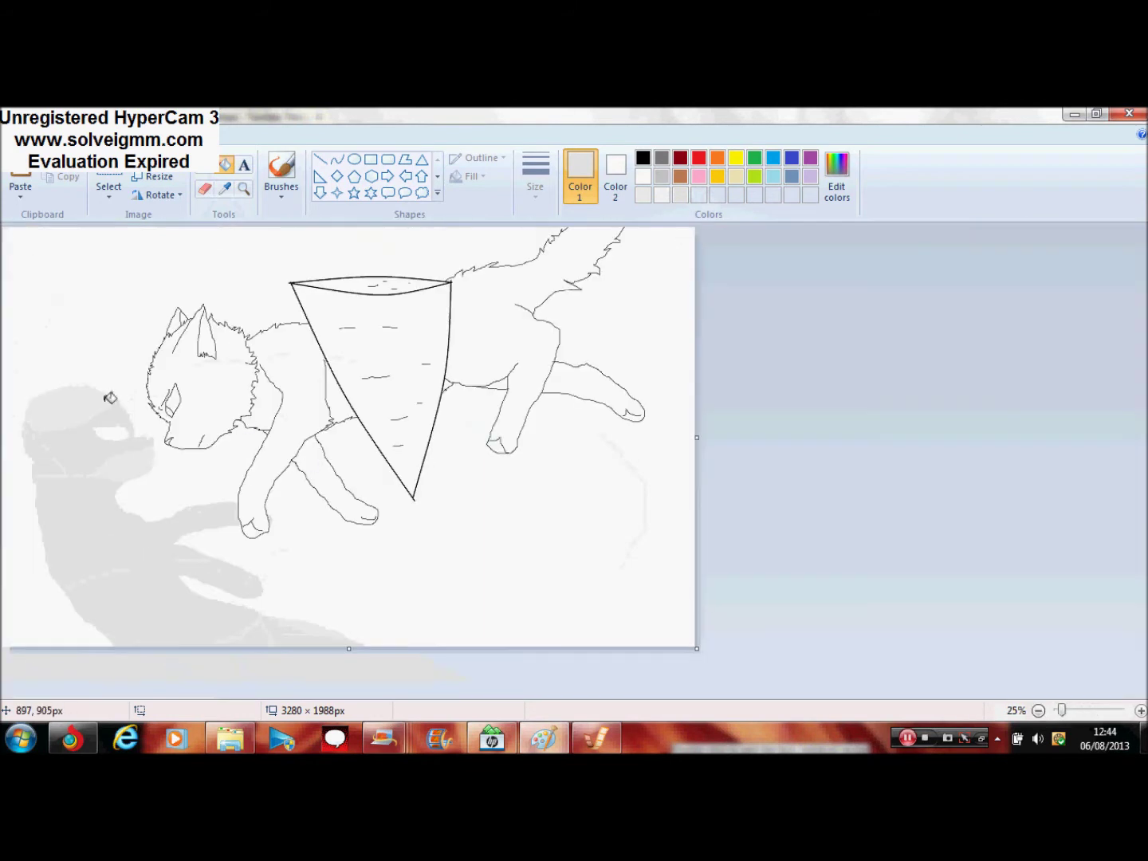
left_click(243, 192)
left_click(195, 472)
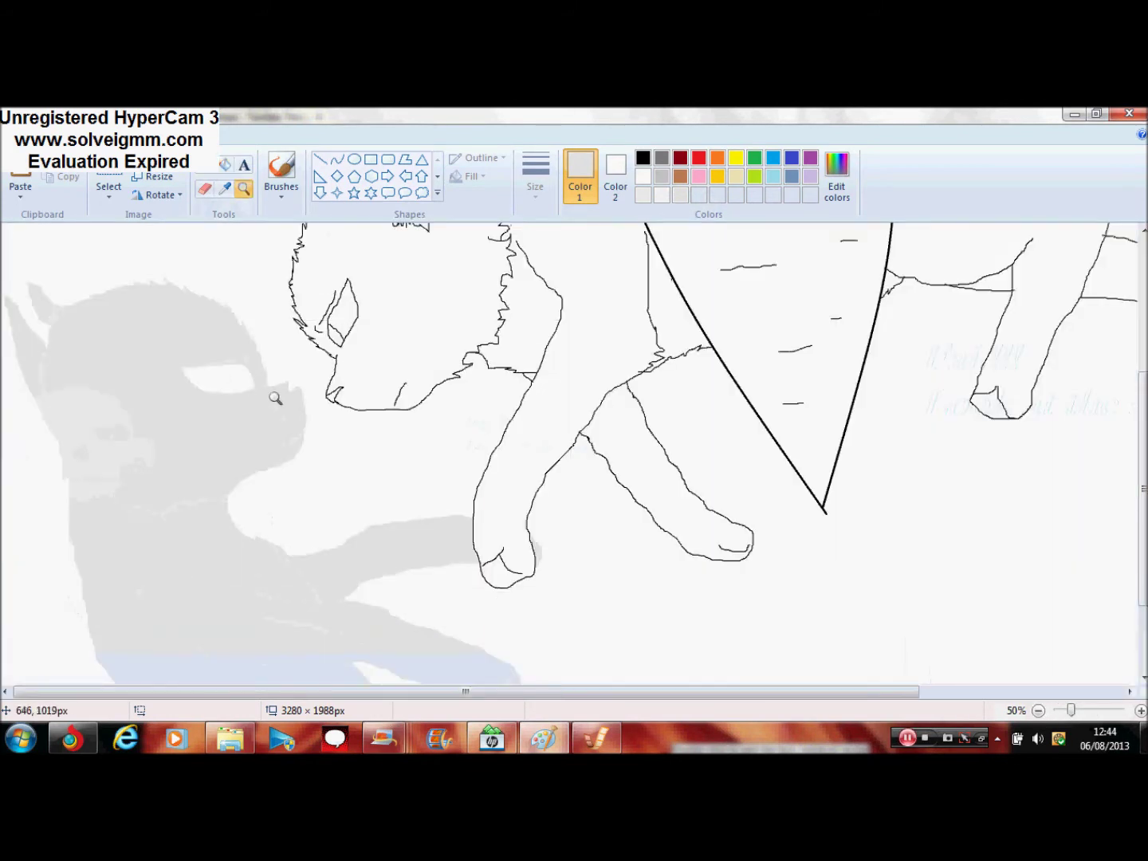
left_click(226, 164)
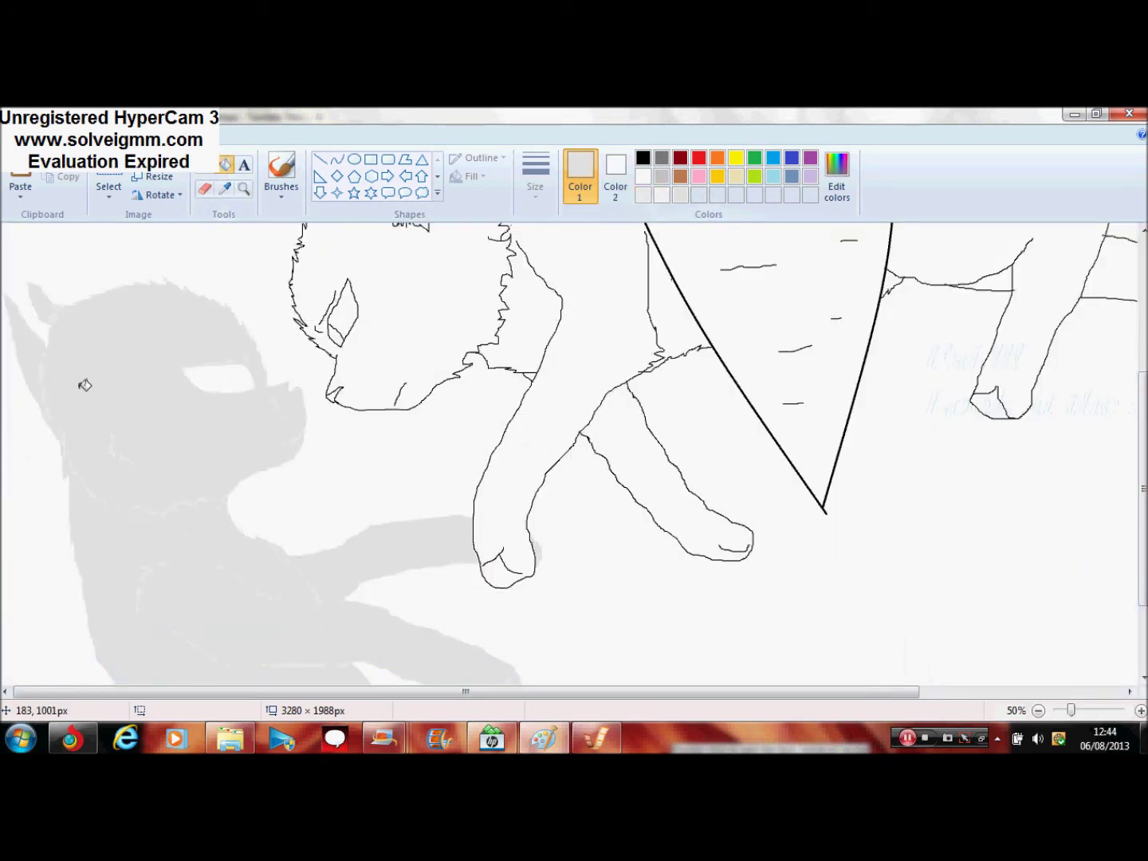
scroll(590, 622, "down", 3)
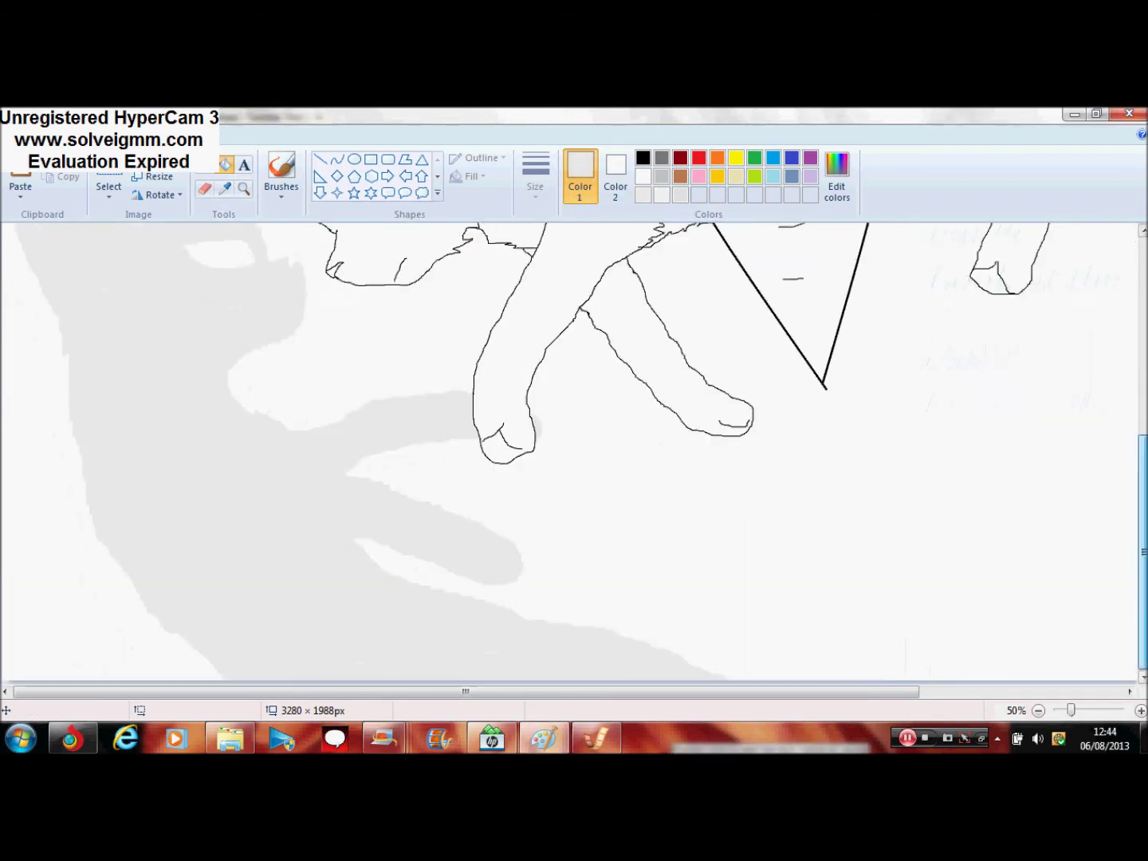
scroll(904, 433, "up", 5)
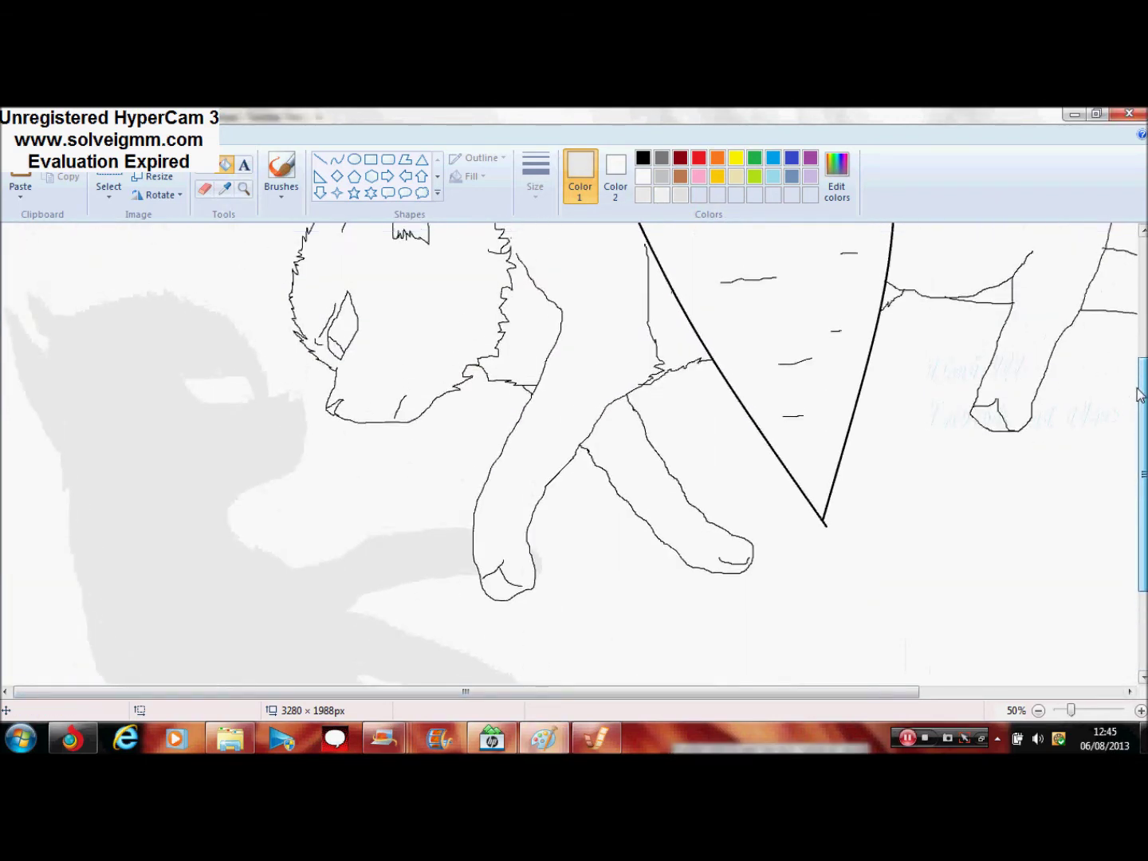
- Erase the leftover blue text outlines beside the first cat's near hind paw, up to the leg outline
left_click(205, 189)
scroll(731, 559, "up", 2)
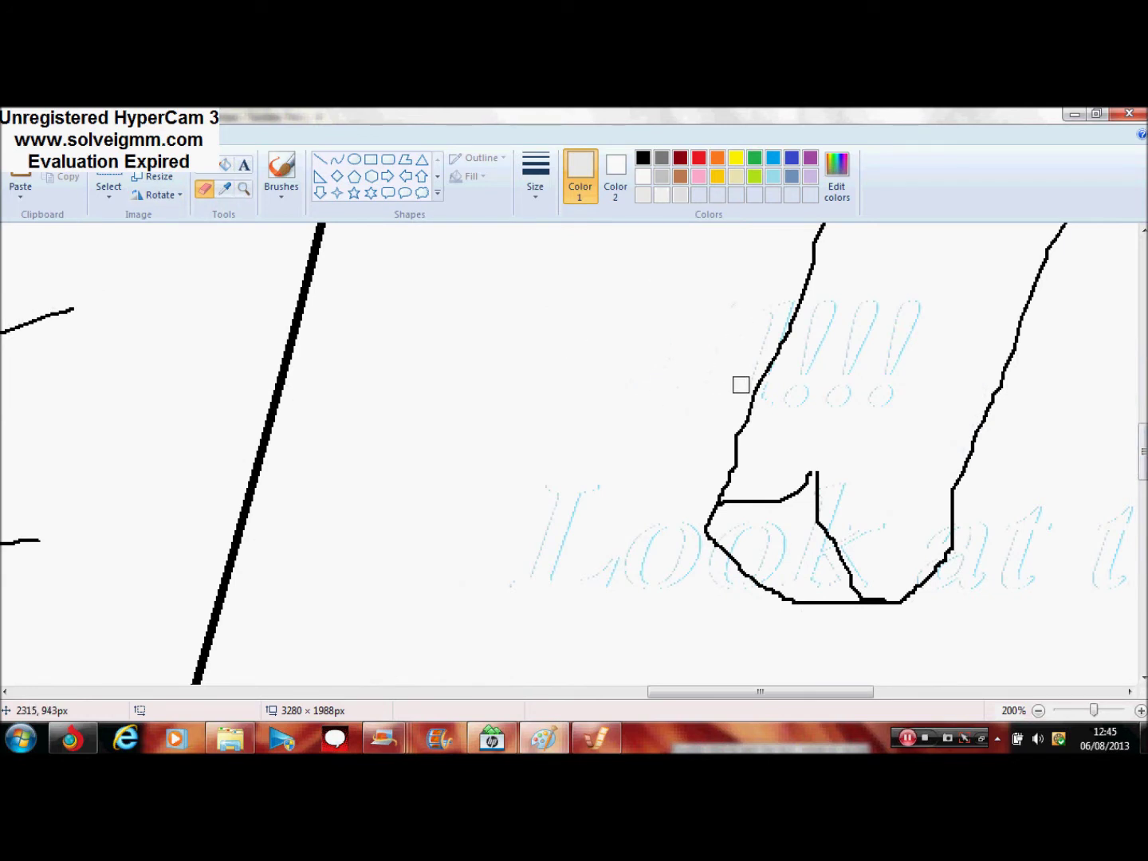
mouse_move(754, 304)
left_mouse_down()
mouse_move(553, 596)
mouse_move(608, 573)
mouse_move(684, 533)
left_mouse_up()
- Erase the blue text outlines around and inside the first cat's hind paw and lower leg with a smaller eraser
left_click(535, 175)
left_click(570, 224)
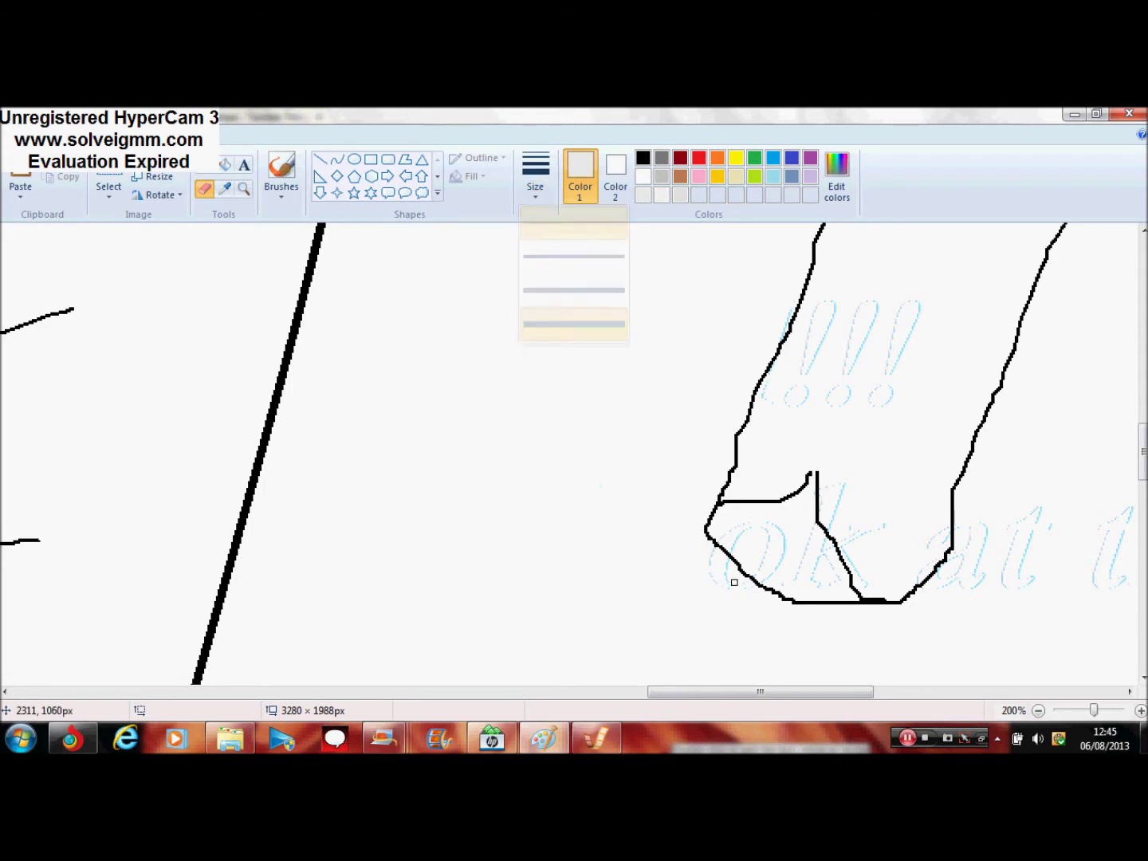
left_click_drag(787, 532, 766, 580)
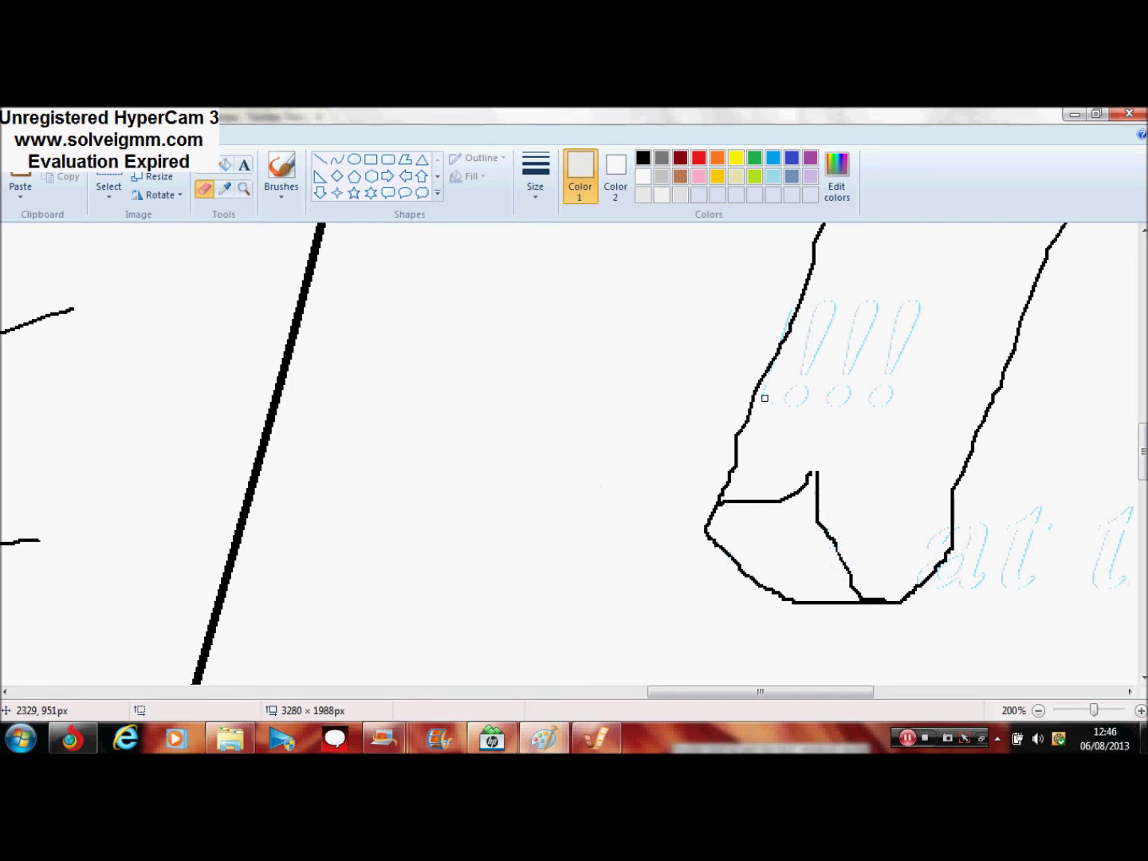
left_click_drag(829, 357, 829, 405)
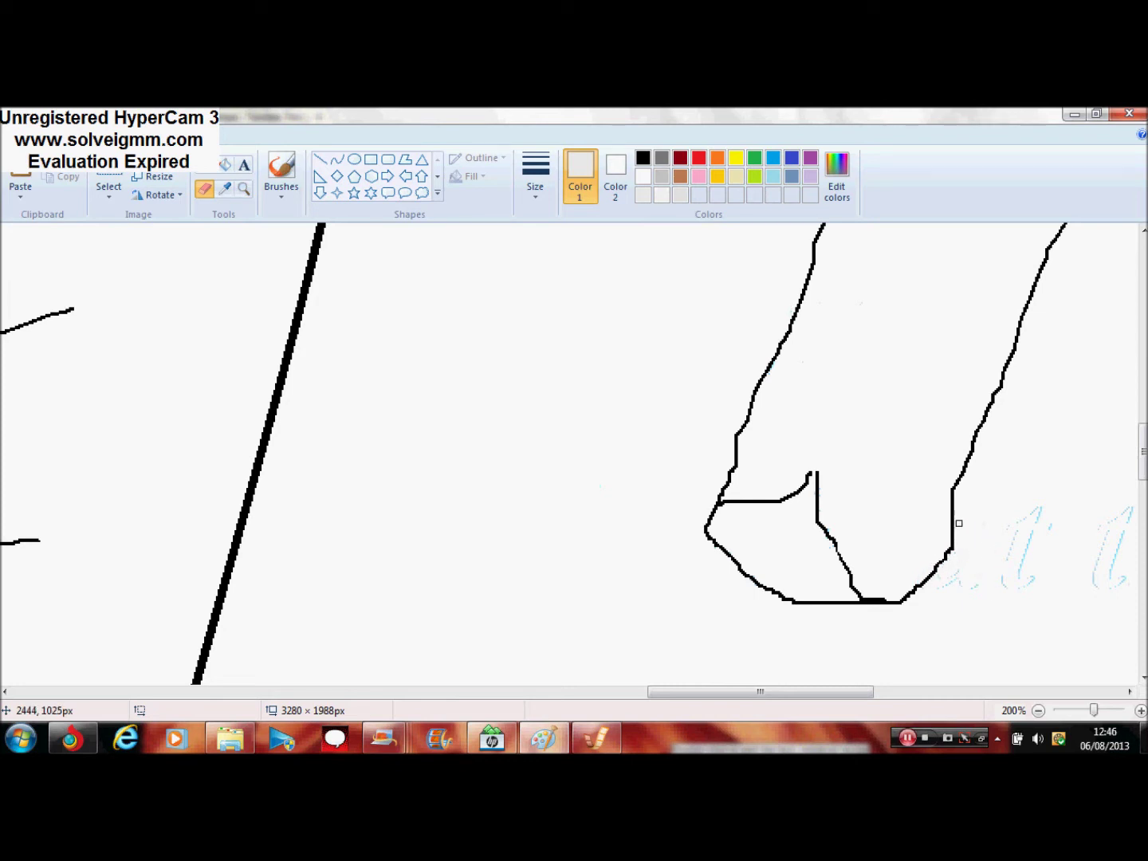
- Select the remaining blue text beyond the hind leg and delete it
left_click_drag(760, 692, 901, 692)
left_click(110, 175)
left_click_drag(300, 478, 994, 642)
right_click(799, 592)
left_click(877, 526)
left_click(1038, 710)
left_click(1038, 710)
left_click(1038, 710)
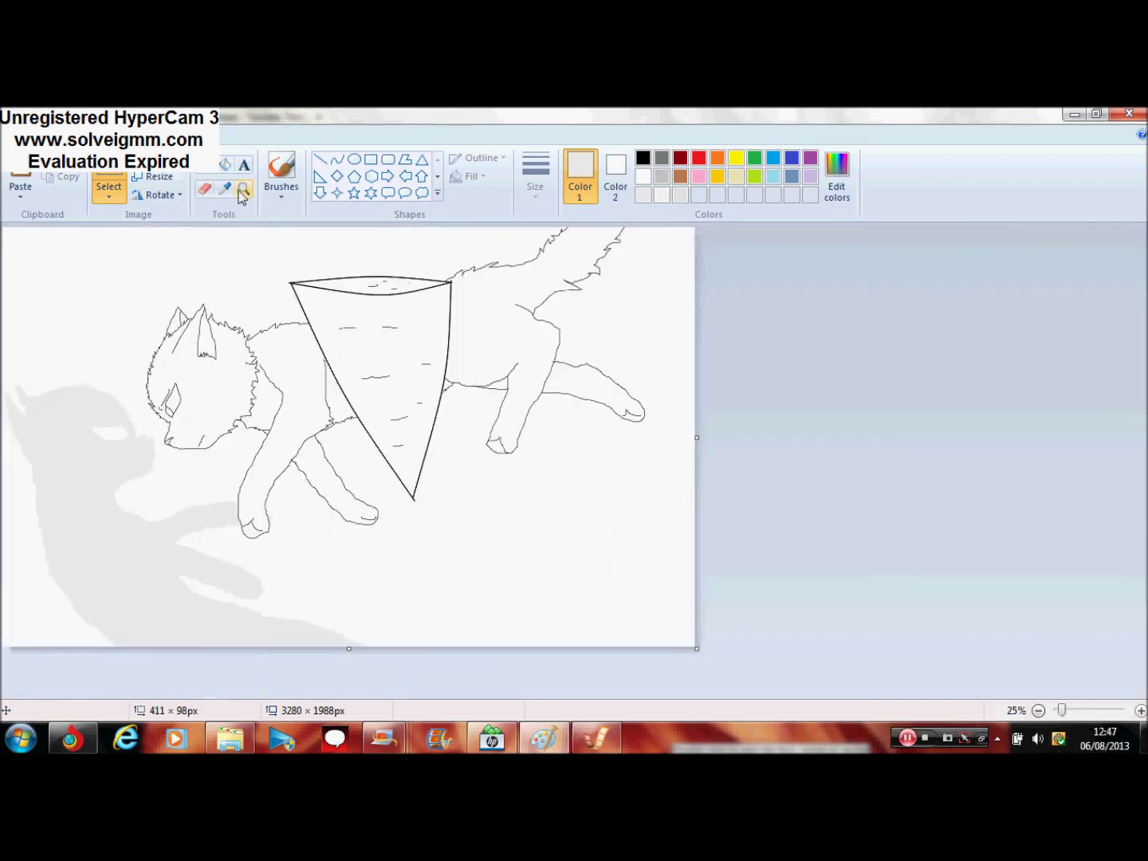
- Mix a pale light blue and fill the second cat's eye with it
left_click(244, 189)
left_click(114, 431)
left_click(220, 451)
left_click(444, 470)
left_click(643, 392)
left_click(226, 165)
left_click(774, 176)
left_click(455, 439)
left_click(836, 177)
left_click_drag(755, 341, 754, 322)
left_click(418, 535)
left_click(423, 446)
- Colour the front section of the second cat's eye bright blue, including the gaps at its two ends
left_click(772, 157)
left_click(597, 392)
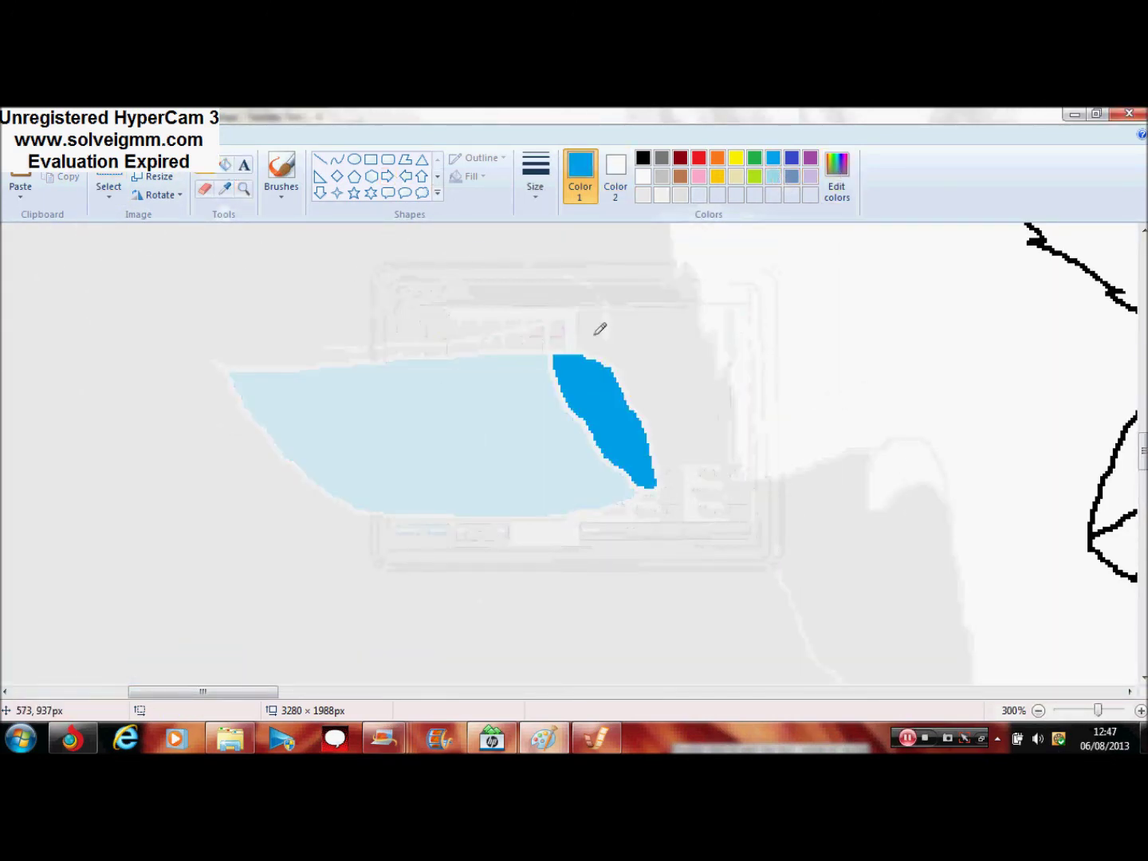
left_click(641, 492)
left_click(226, 165)
left_click(635, 485)
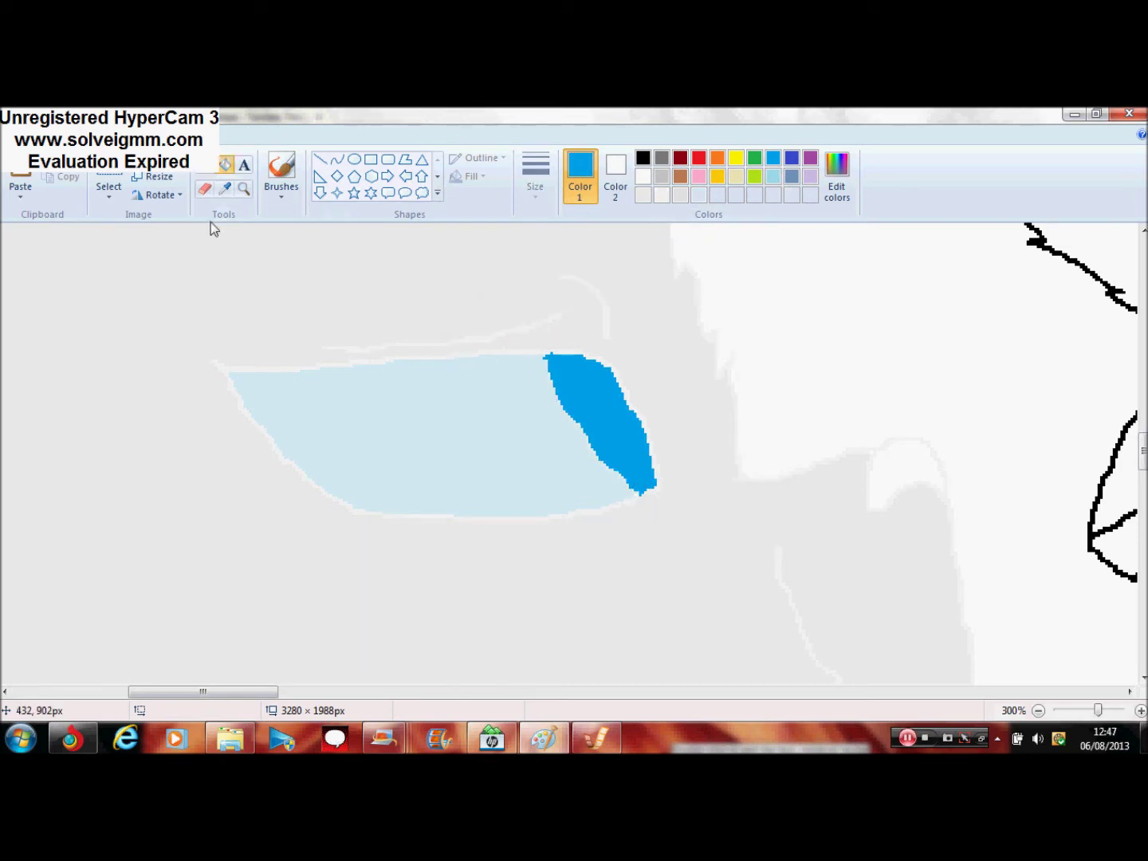
- Erase a small white highlight in the second cat's eye beside the bright blue section
left_click(206, 170)
left_click(204, 188)
mouse_move(576, 382)
left_mouse_down()
mouse_move(542, 390)
mouse_move(548, 407)
mouse_move(526, 396)
left_mouse_up()
- Mix a slightly darker light blue and draw and fill a band behind the bright blue section of the eye
left_click(207, 170)
left_click(698, 194)
left_click(836, 177)
left_click_drag(755, 322, 755, 337)
left_click(420, 535)
mouse_move(499, 353)
left_mouse_down()
mouse_move(514, 444)
mouse_move(555, 512)
left_mouse_up()
left_click(226, 165)
left_click(516, 367)
left_click(1038, 710)
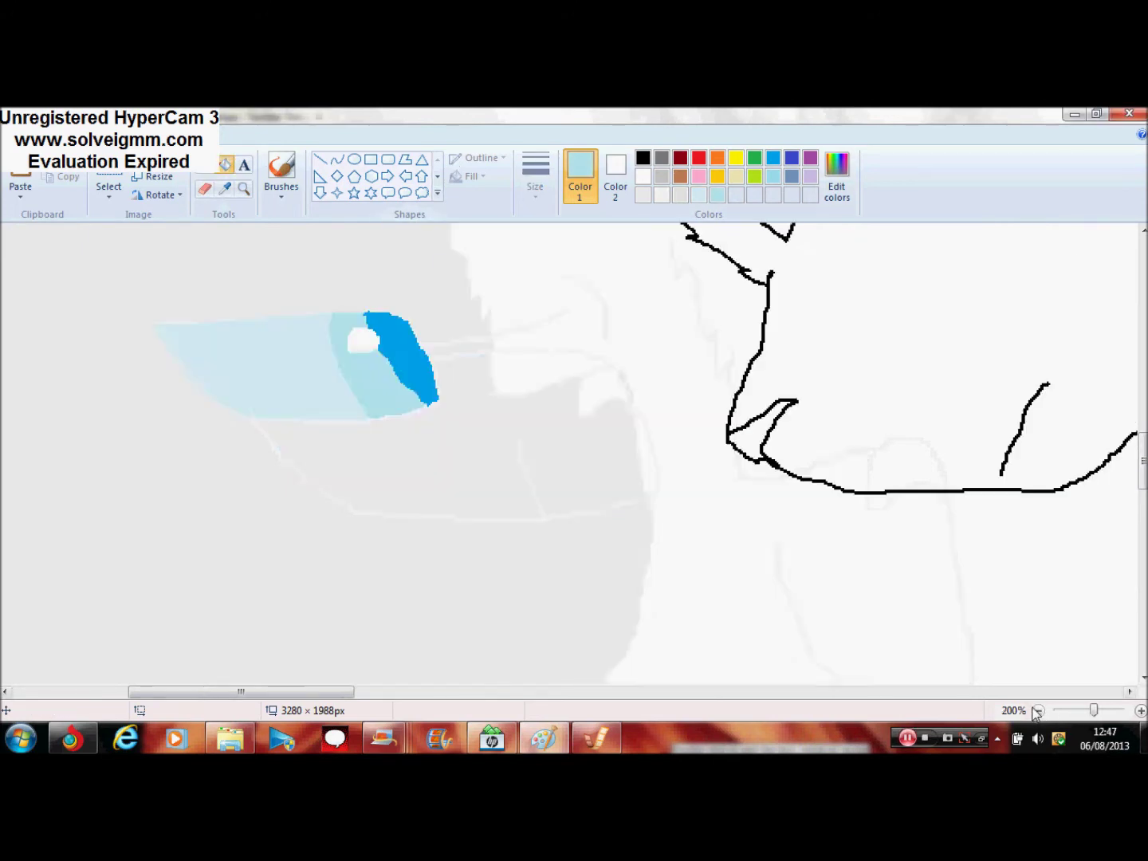
- Fill the inner parts of the second cat's two ears with a slightly darker light grey
left_click(1038, 710)
left_click(1038, 710)
left_click(1038, 711)
left_click(244, 188)
left_click(127, 458)
left_click(135, 326)
left_click(226, 165)
left_click(661, 177)
left_click(680, 195)
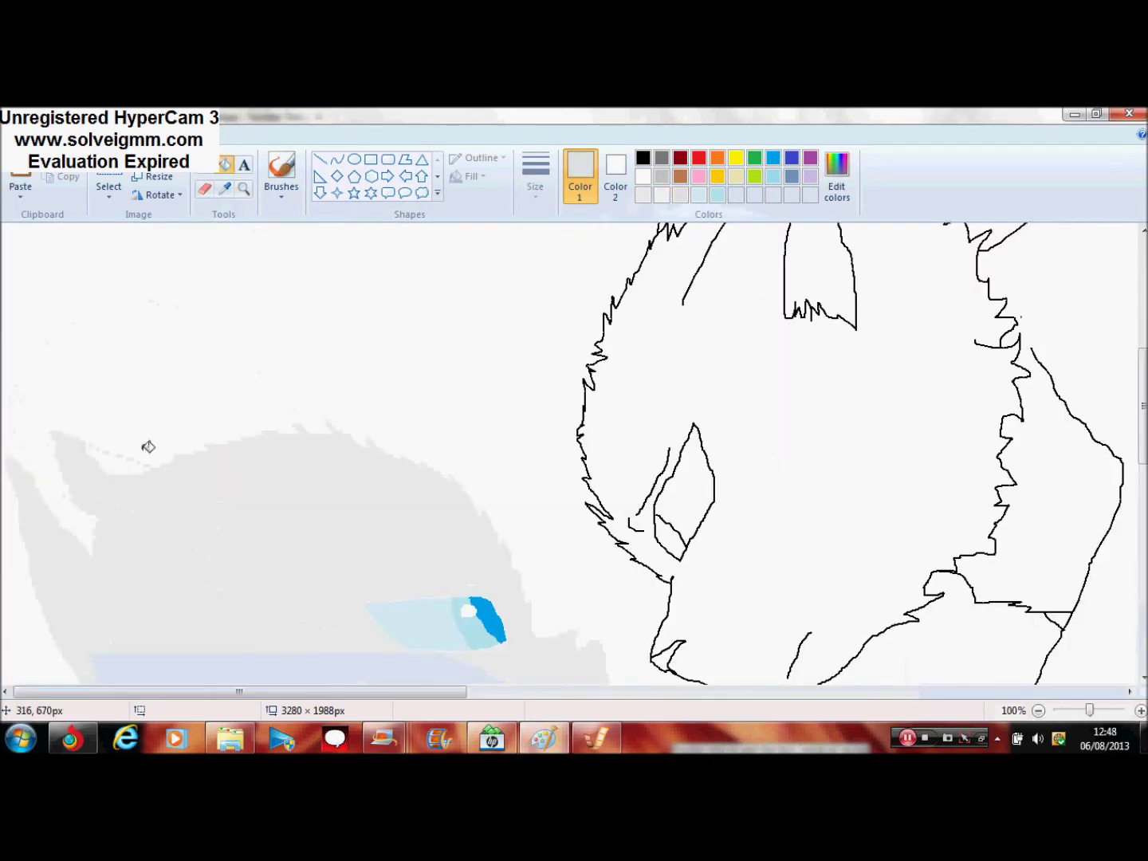
left_click(70, 514)
left_click(115, 460)
- Outline two long stripes along the top of the second cat's head and forehead in medium grey and fill them
left_click(662, 175)
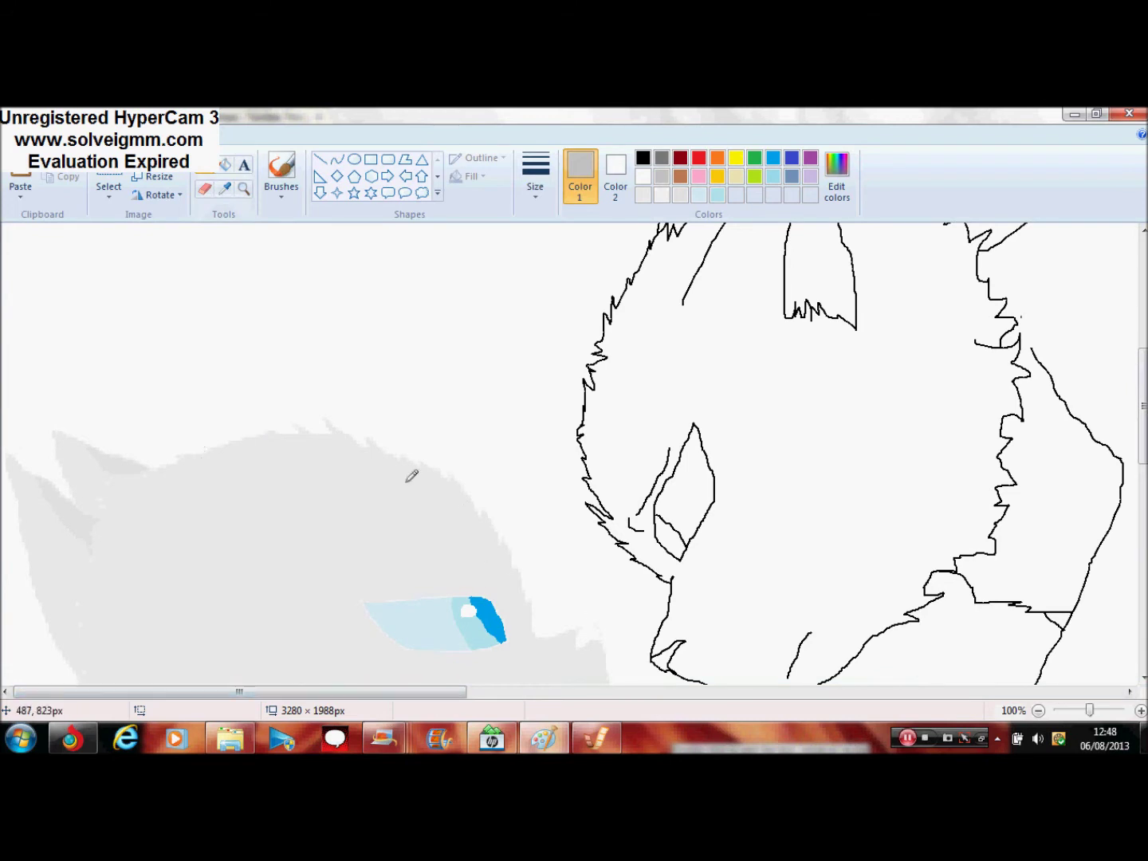
mouse_move(134, 525)
left_mouse_down()
mouse_move(220, 525)
mouse_move(461, 566)
mouse_move(283, 500)
mouse_move(115, 499)
mouse_move(286, 461)
mouse_move(411, 485)
mouse_move(494, 532)
left_mouse_up()
left_click(226, 165)
left_click(240, 514)
left_click(206, 165)
left_click(226, 165)
left_click(351, 455)
- Draw a forked medium grey stripe running back from the second cat's eye and fill it
left_click_drag(1143, 426, 1142, 501)
left_click(206, 165)
mouse_move(90, 323)
left_mouse_down()
mouse_move(269, 325)
mouse_move(358, 303)
left_mouse_up()
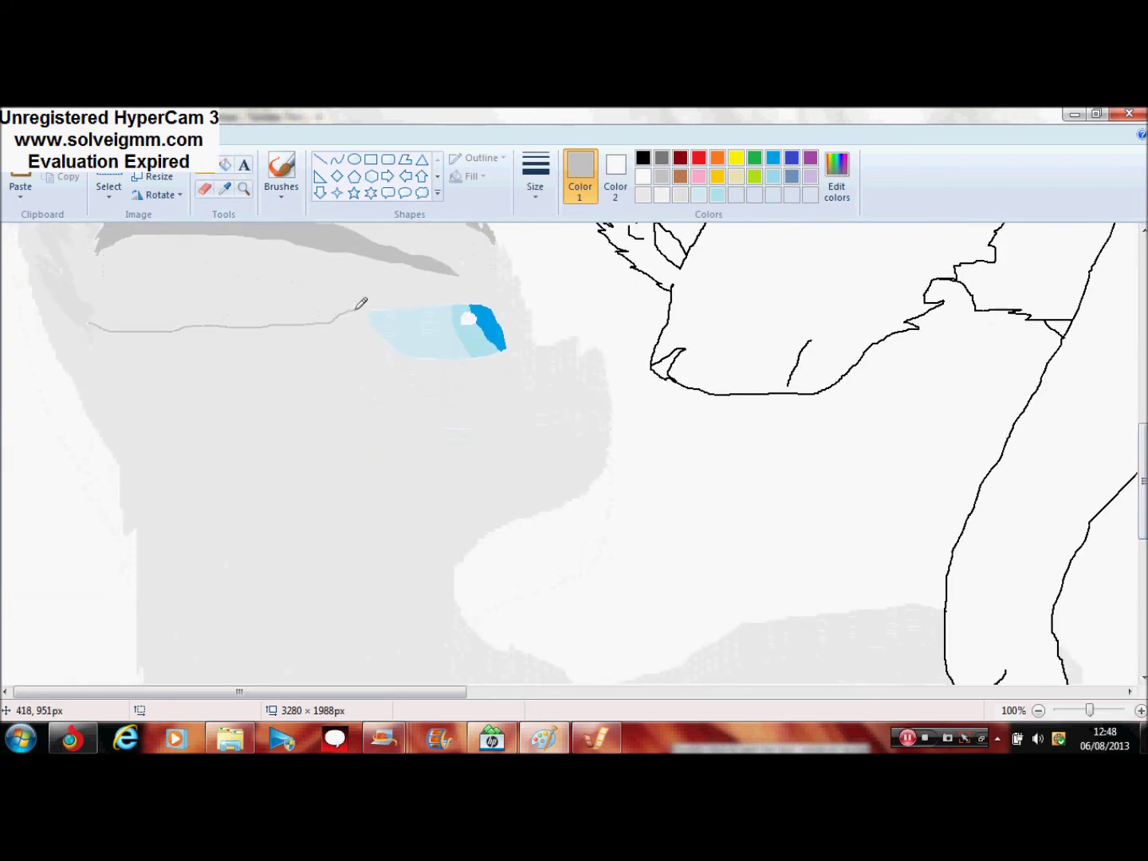
mouse_move(401, 354)
left_mouse_down()
mouse_move(293, 373)
mouse_move(192, 411)
left_mouse_up()
mouse_move(316, 357)
left_mouse_down()
mouse_move(236, 340)
mouse_move(85, 341)
left_mouse_up()
left_click(226, 166)
left_click(367, 346)
- Outline two medium grey stripes on the second cat's lower cheek and fill them, undoing a misdrawn line
left_click(206, 165)
mouse_move(141, 488)
left_mouse_down()
mouse_move(250, 488)
mouse_move(355, 430)
left_mouse_up()
key("ctrl+z")
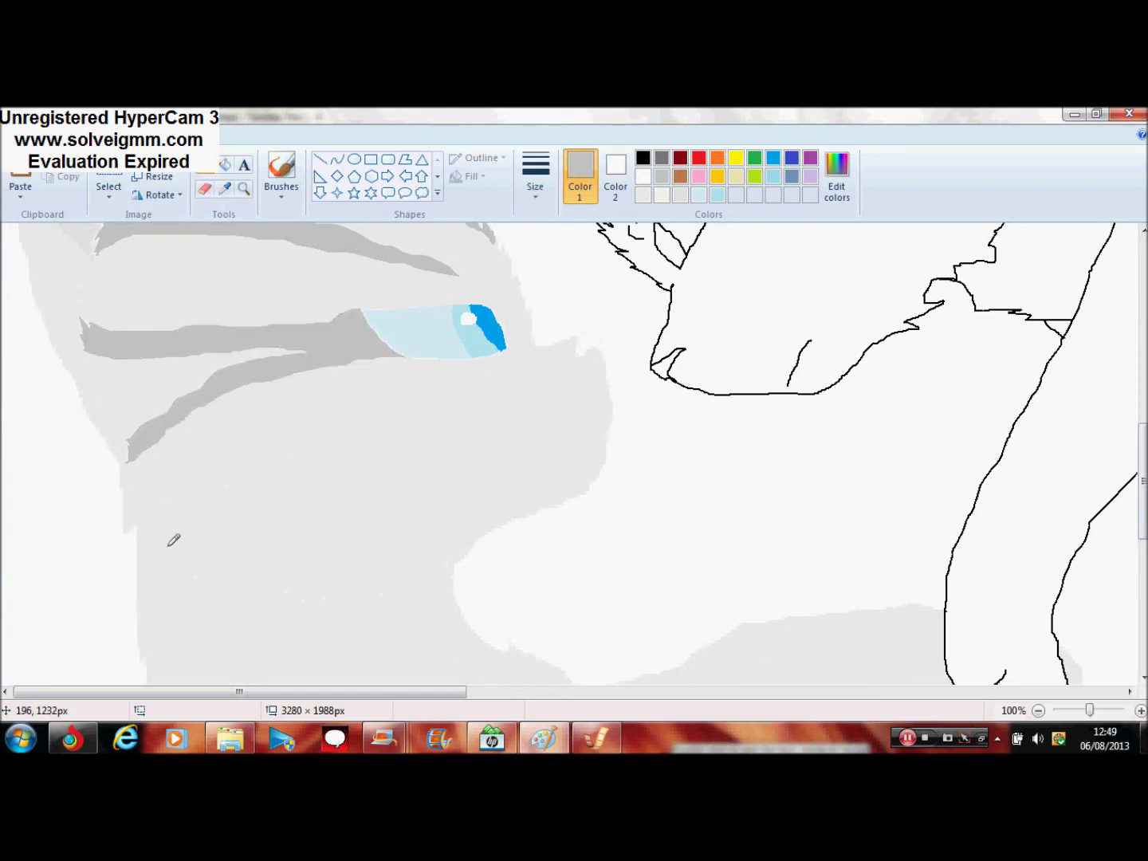
left_click_drag(308, 495, 301, 579)
left_click_drag(412, 511, 445, 564)
left_click(226, 165)
left_click(295, 549)
left_click(423, 525)
- Draw dividing lines across the second cat's ears and fill the ear tips with medium grey
left_click(1039, 712)
left_click(1038, 711)
left_click(244, 189)
left_click(119, 434)
left_click(121, 421)
left_click(121, 417)
left_click(206, 165)
left_click_drag(42, 483, 94, 460)
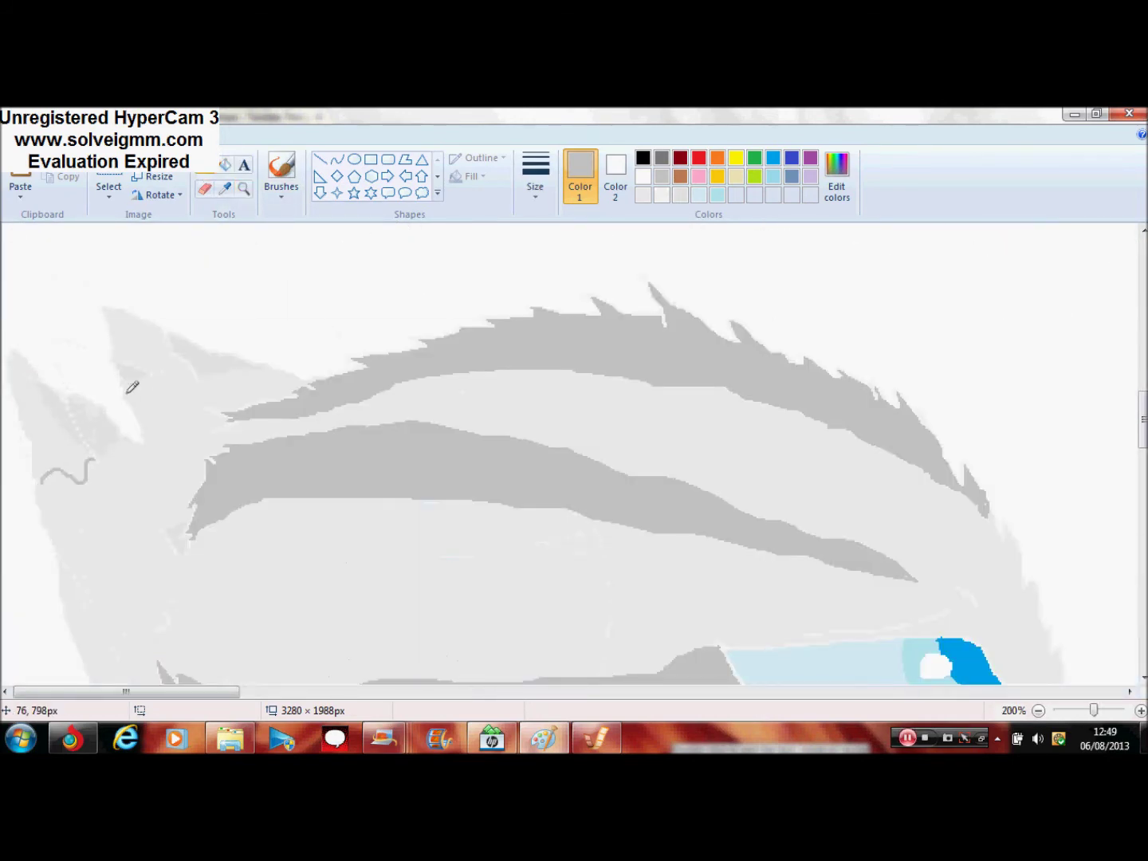
left_click(225, 165)
left_click(133, 346)
left_click(49, 450)
left_click(1038, 711)
left_click(1038, 711)
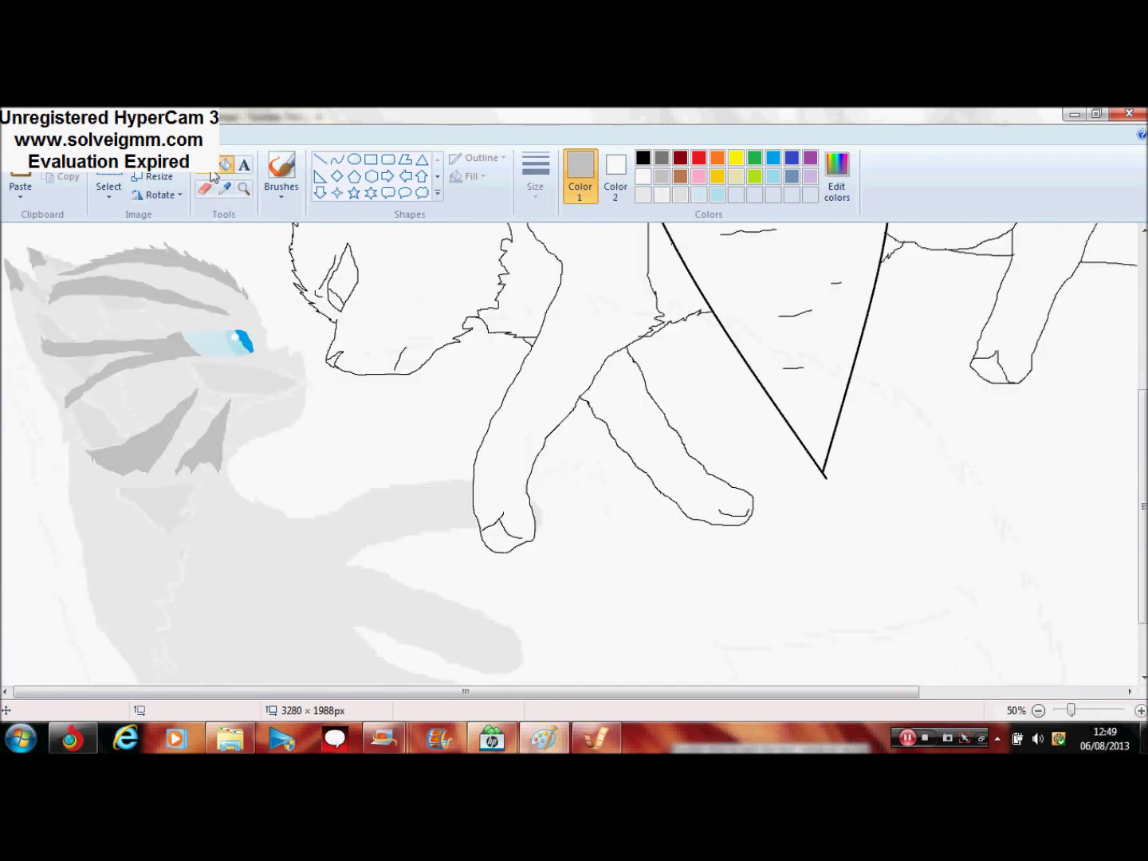
- Outline a medium grey band down the back of the second cat's neck and body and fill it
left_click(206, 165)
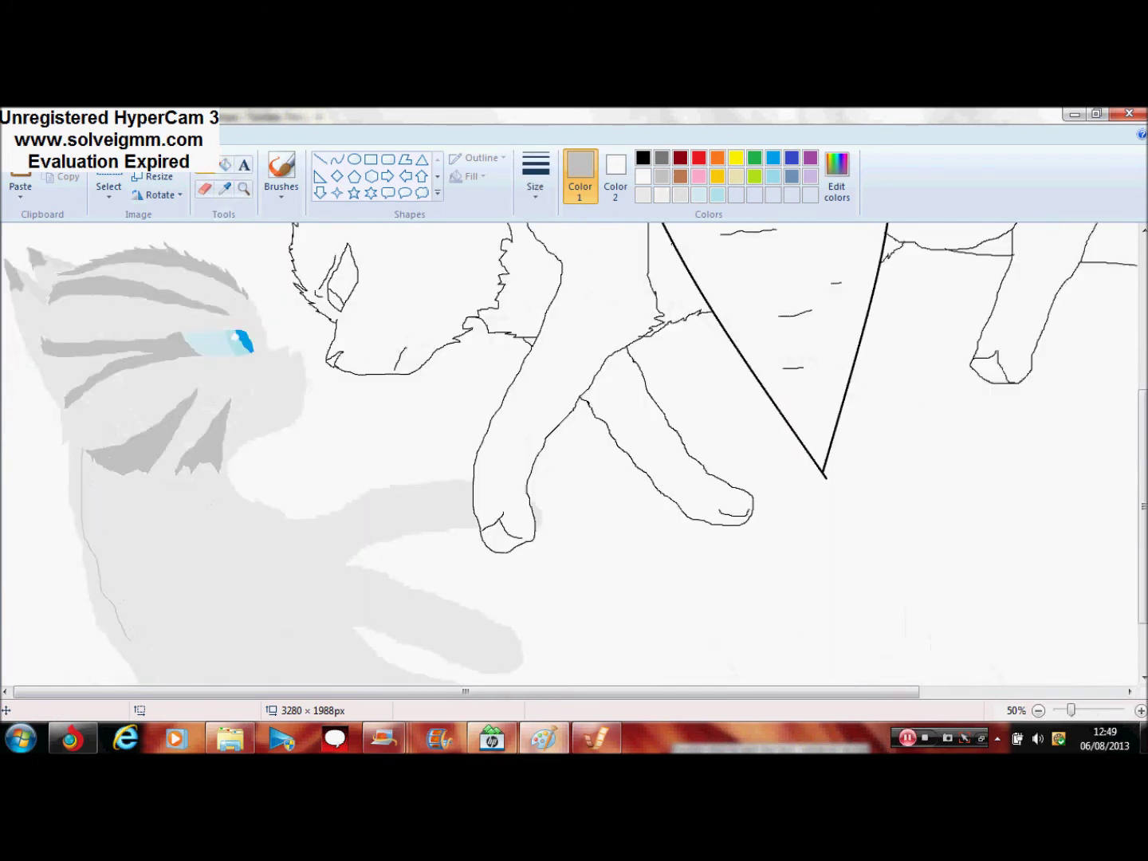
left_click_drag(1143, 509, 1144, 555)
left_click_drag(129, 550, 275, 679)
left_click(226, 165)
left_click(111, 532)
- Draw medium grey stripes on the second cat's neck and a small curved mark on its chest, and fill them
left_click(205, 165)
left_click_drag(83, 386, 193, 401)
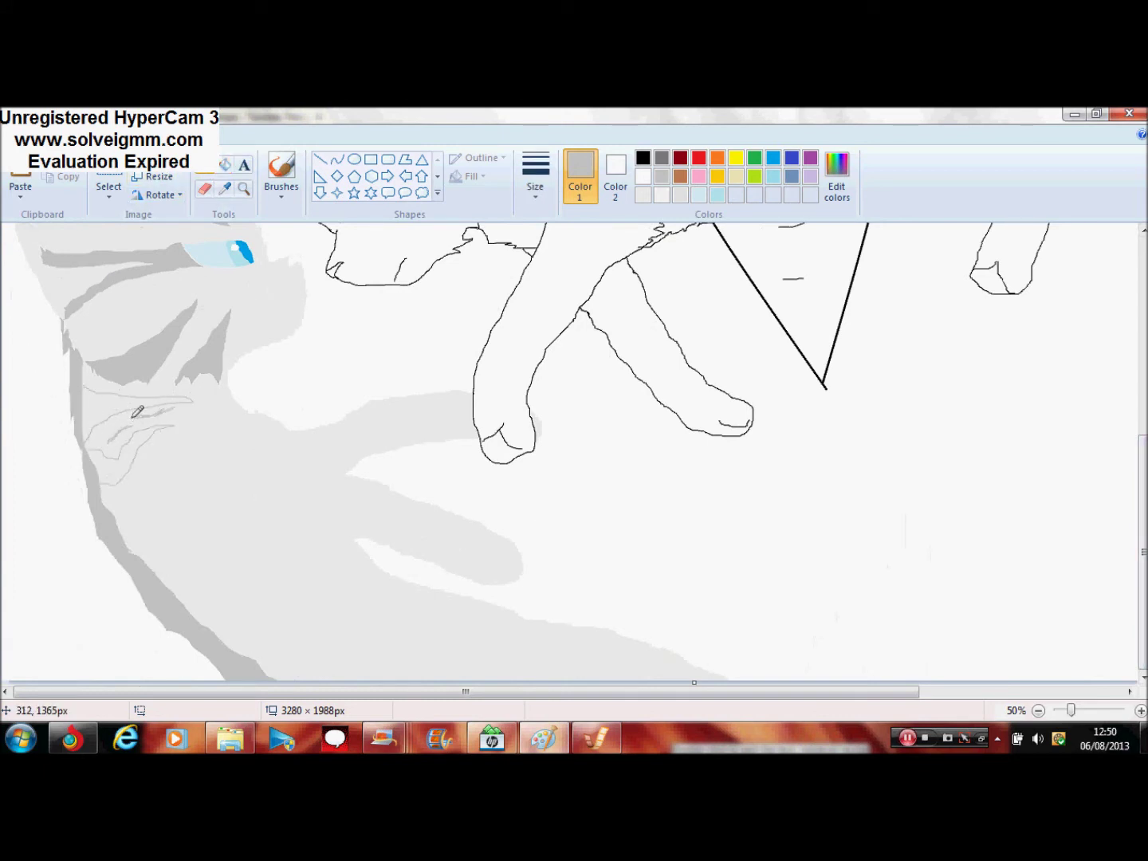
left_click_drag(243, 457, 214, 442)
left_click(226, 165)
left_click(225, 448)
left_click(126, 456)
left_click(98, 416)
- Outline medium grey stripes extending from the back band across the second cat's shoulder and side, and fill them
left_click(205, 165)
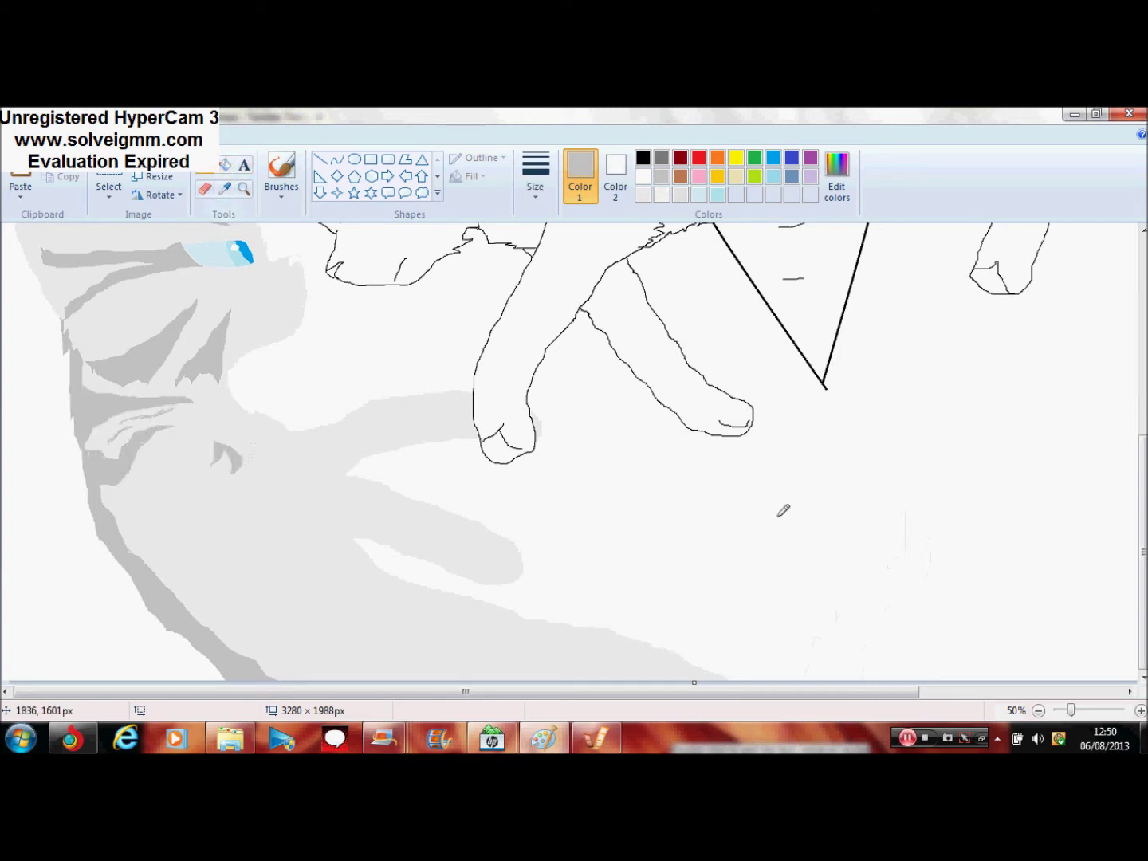
left_click_drag(101, 492, 139, 517)
left_click_drag(170, 592, 304, 575)
left_click(225, 166)
left_click(125, 529)
left_click(191, 606)
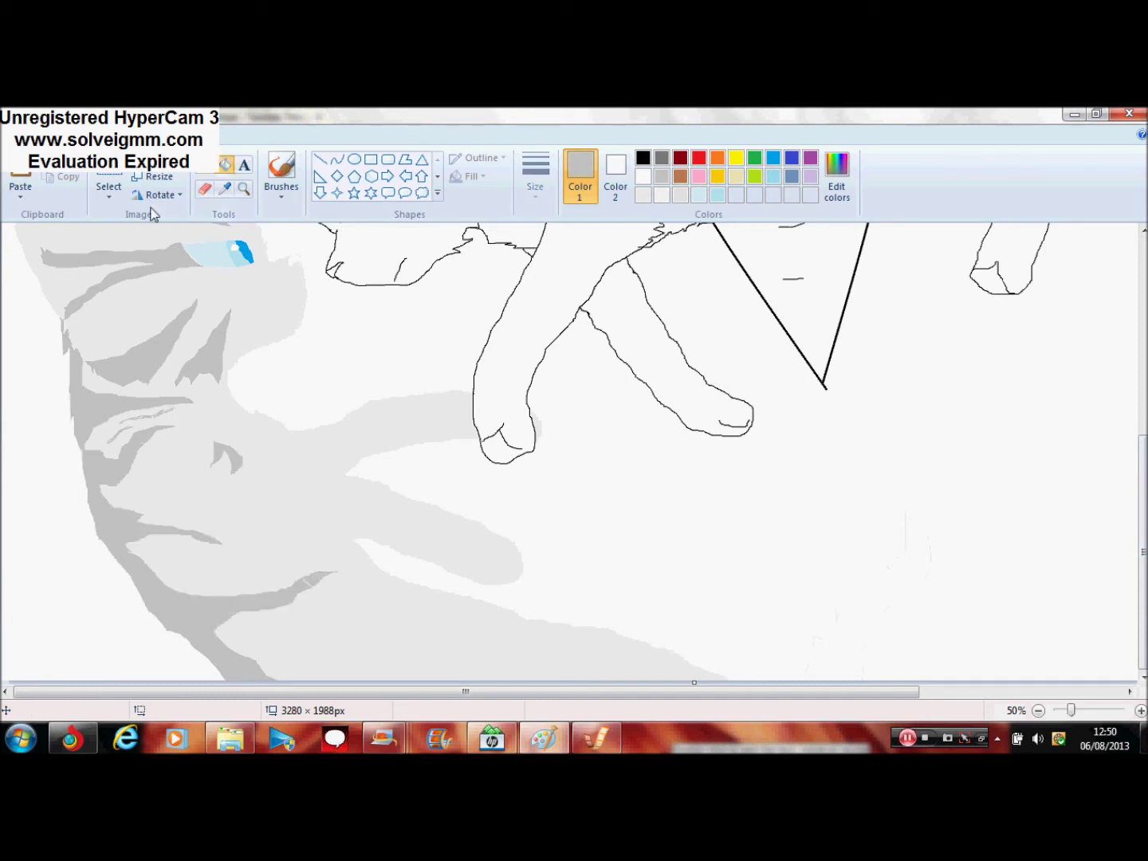
left_click(206, 165)
left_click(225, 165)
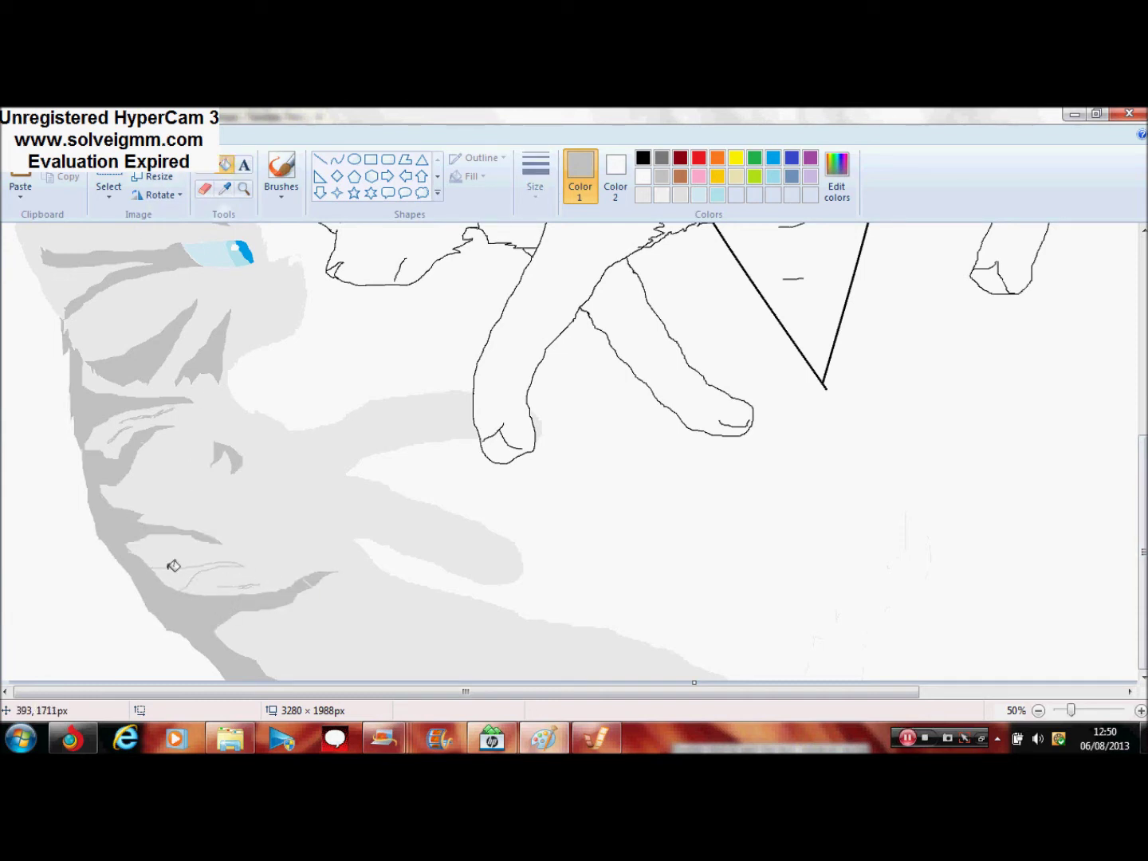
left_click(185, 576)
- Mark off the second cat's front paws and fill them medium grey, including the tip behind the first cat's leg
left_click(206, 165)
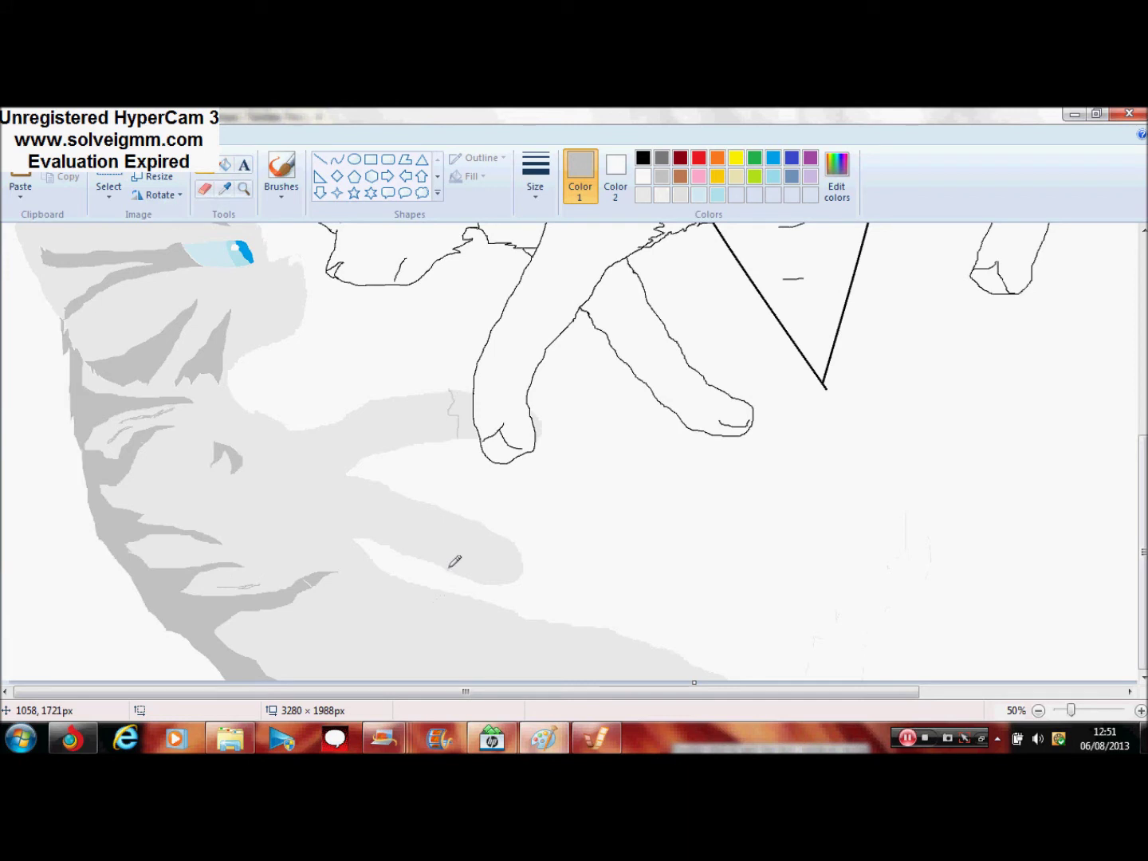
left_click(226, 165)
left_click(477, 542)
left_click(538, 420)
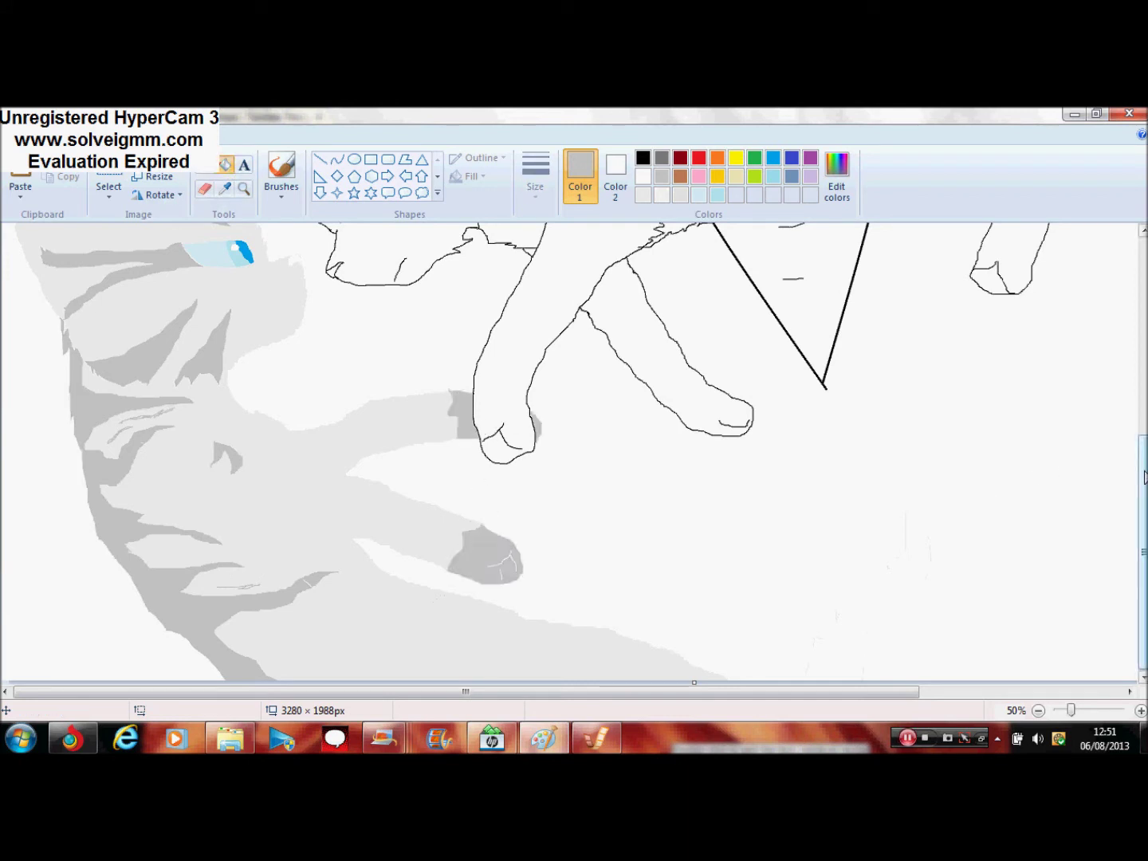
- Outline and fill a medium grey stripe on the second cat's lower back and add small fur strokes along its side
left_click(205, 165)
left_click_drag(305, 655, 413, 628)
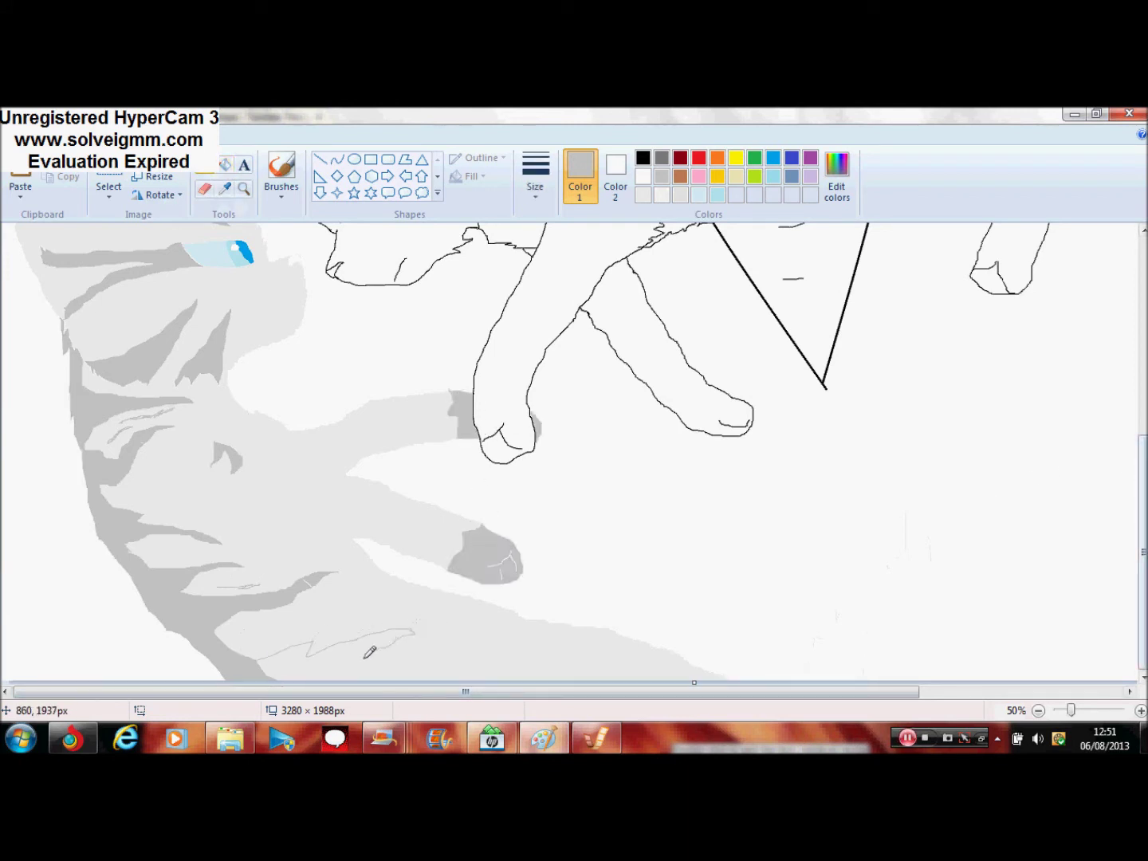
left_click(226, 165)
left_click(335, 662)
left_click(206, 165)
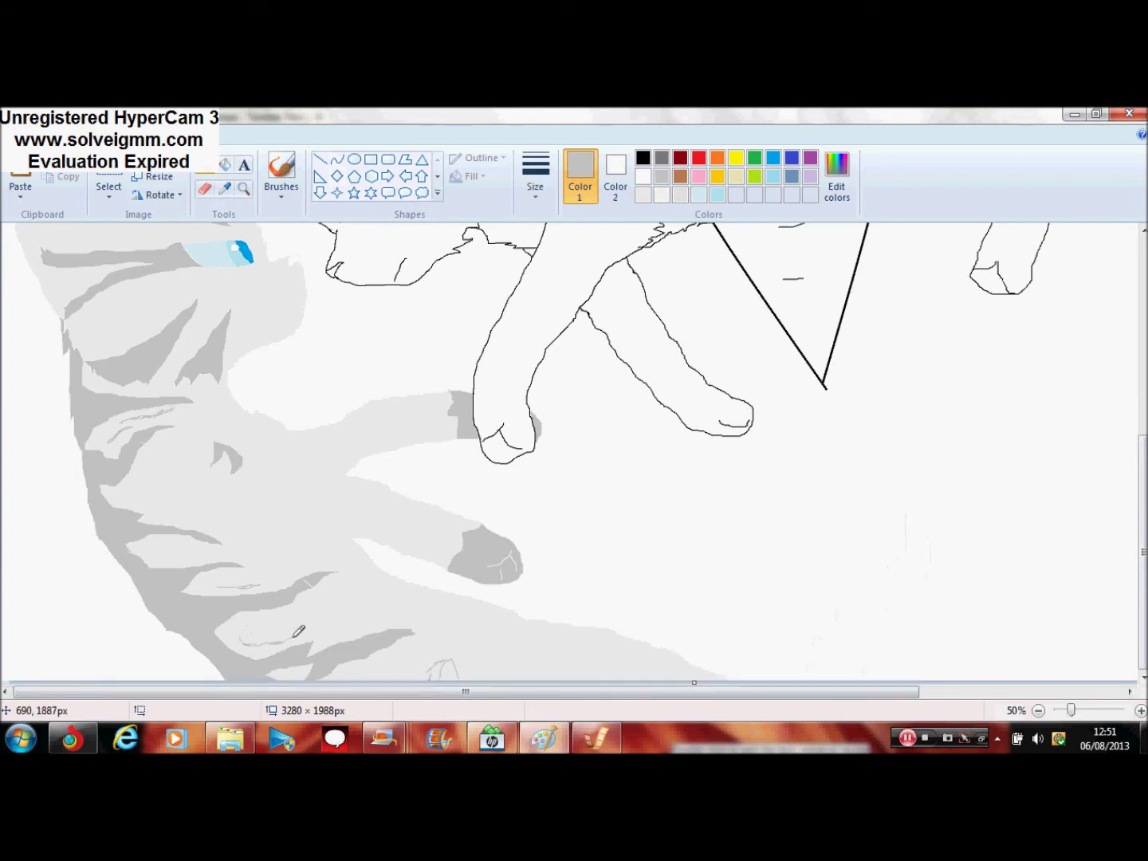
left_click_drag(176, 552, 161, 550)
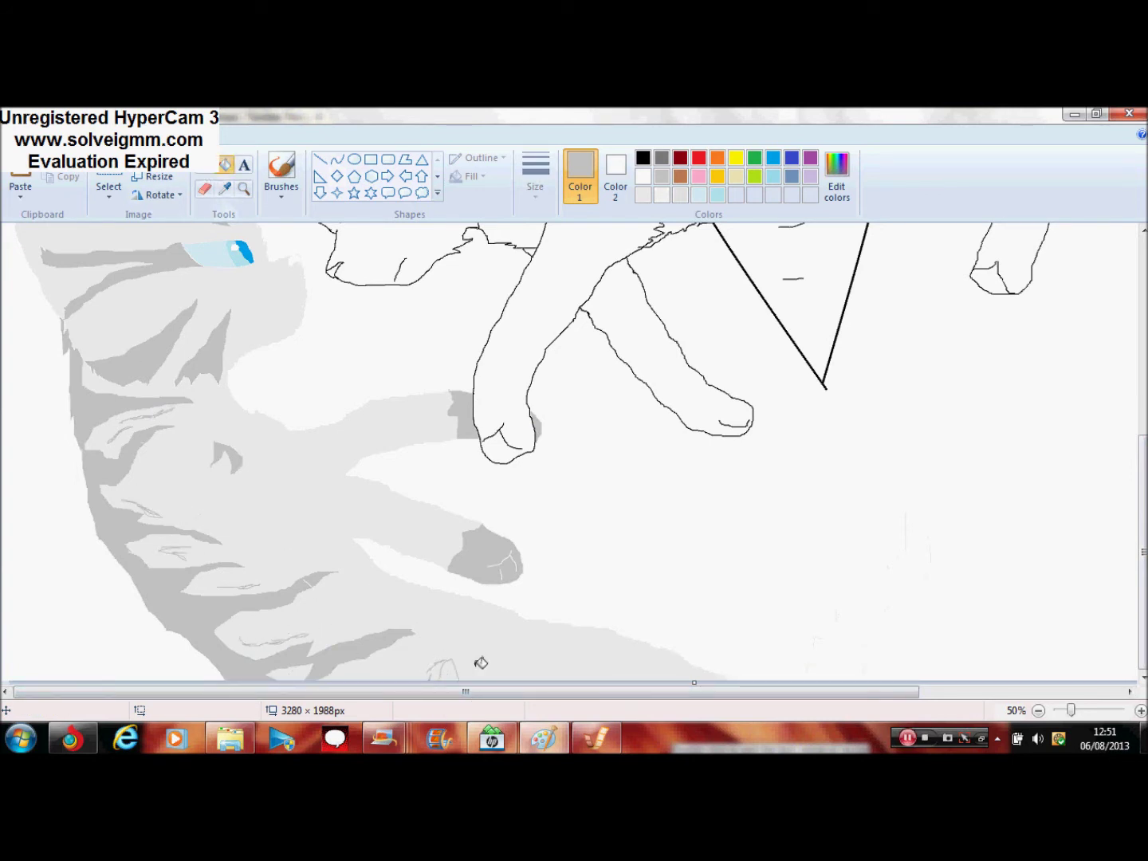
- Fill the second cat's nose with pink
left_click(1038, 710)
left_click(698, 177)
left_click(149, 436)
- Mix a dark teal and fill the lower section of the first cat's eye with it
left_click(243, 188)
left_click(290, 403)
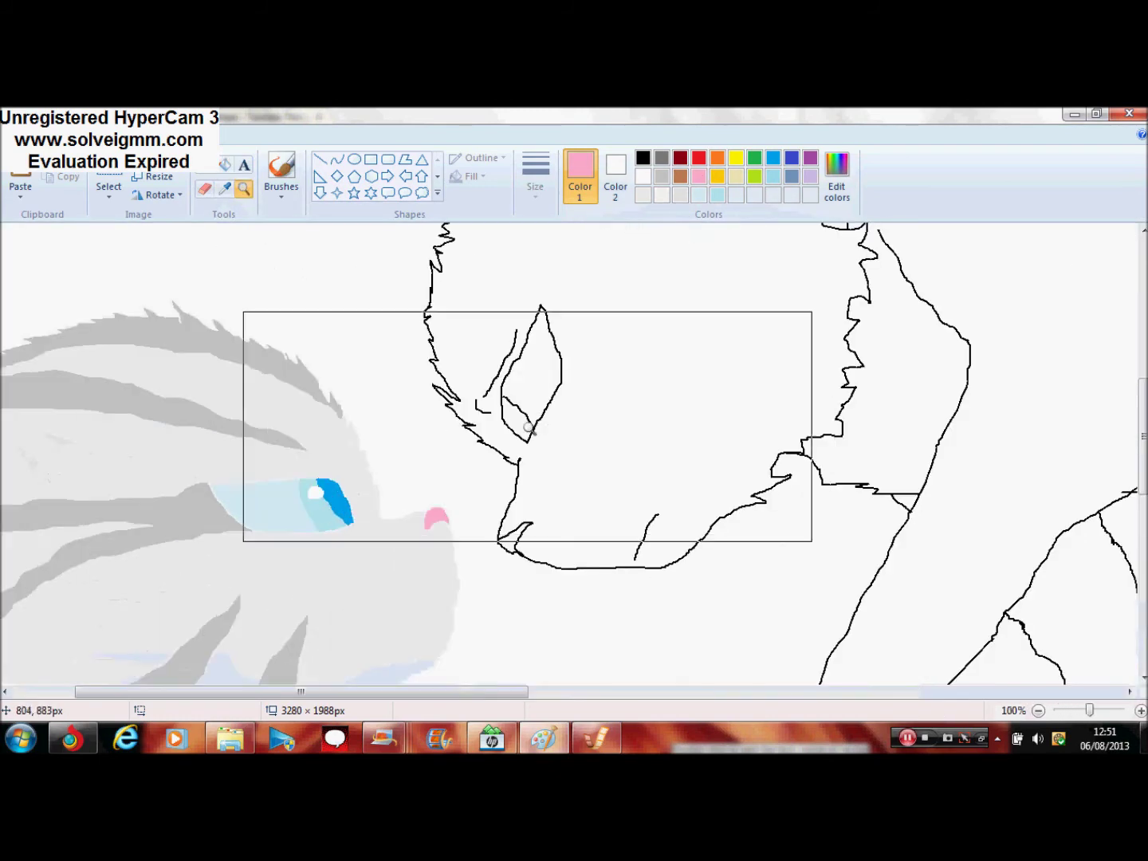
left_click(526, 426)
left_click(773, 160)
left_click(773, 177)
left_click(446, 410)
left_click(1143, 230)
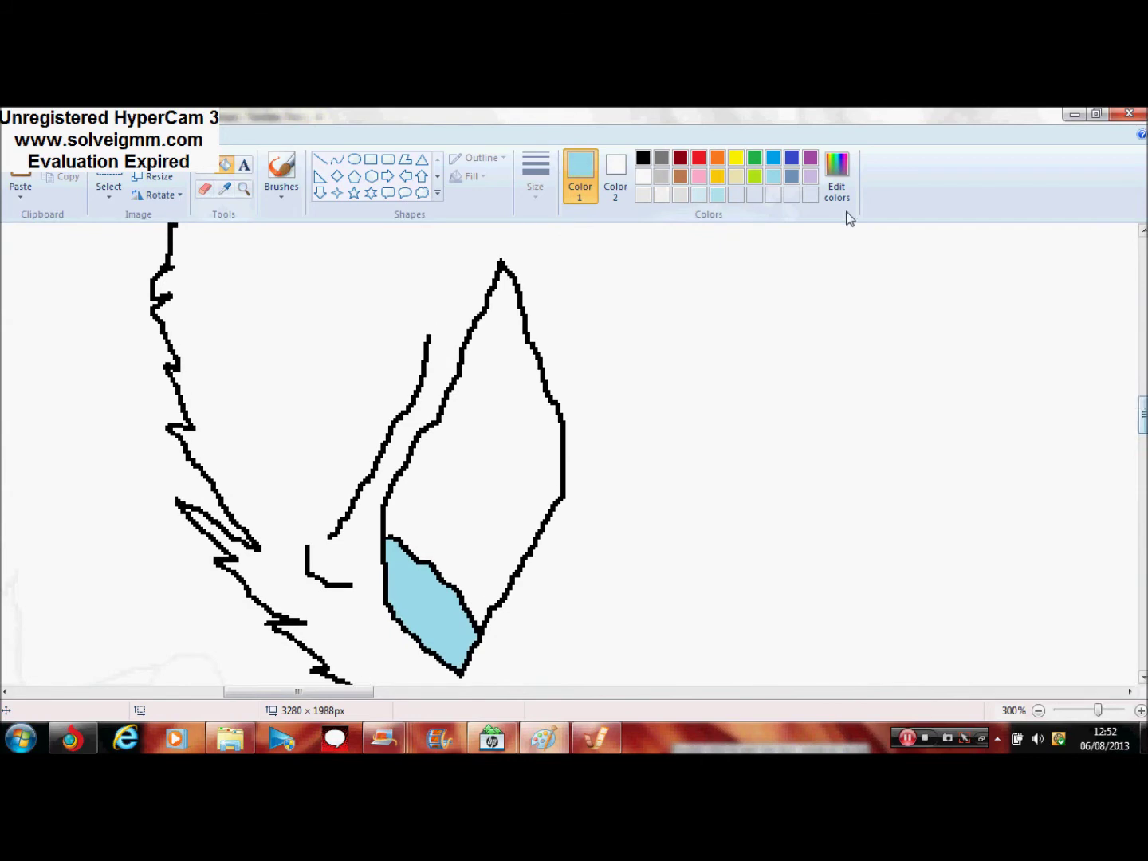
left_click(837, 180)
left_click(747, 414)
left_click(747, 393)
left_click(419, 535)
left_click(431, 604)
- Mix a darker teal, draw a thin shading line through the lower section of the first cat's eye and fill beneath it
left_click(837, 182)
left_click(748, 412)
left_click(418, 535)
left_click(205, 166)
left_click(536, 177)
left_click(570, 224)
mouse_move(397, 579)
left_mouse_down()
mouse_move(440, 639)
mouse_move(462, 636)
left_mouse_up()
key("ctrl+z")
left_click_drag(391, 563, 456, 641)
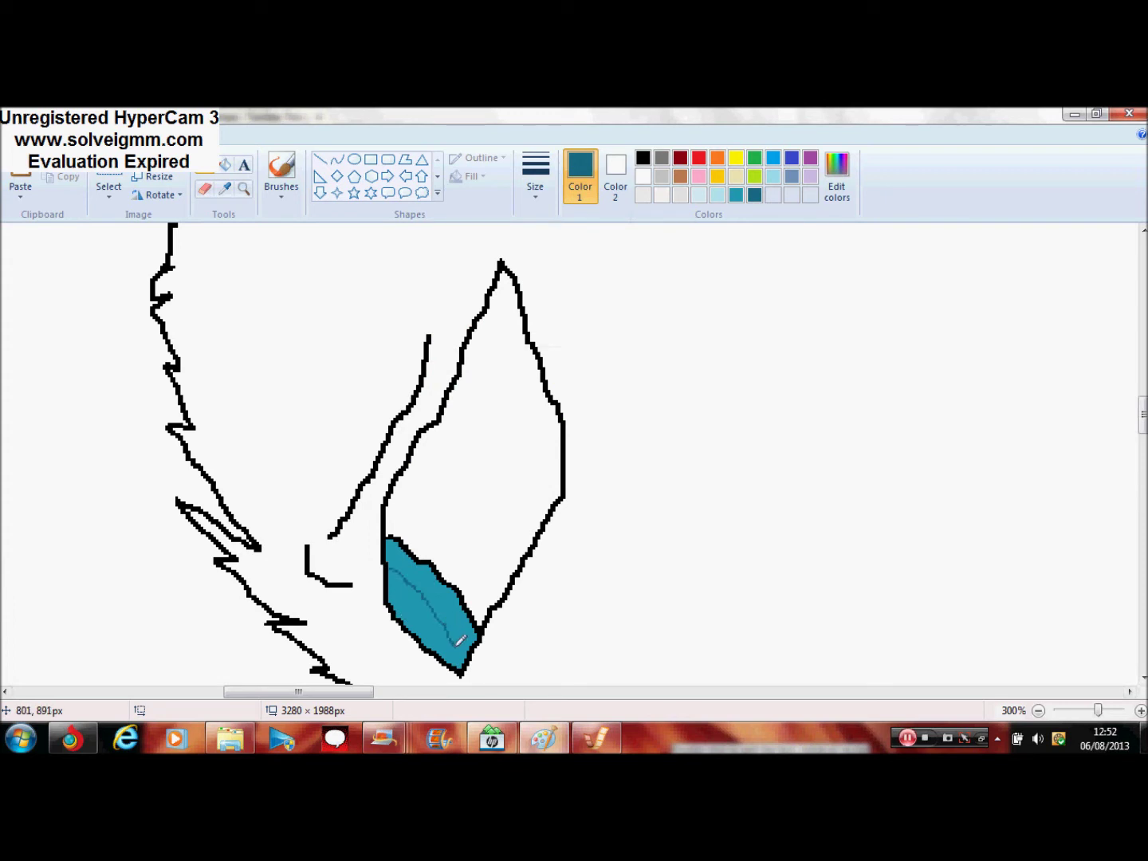
left_click(223, 166)
left_click(414, 620)
- Mix an even darker teal and add shading strokes to the lower section of the first cat's eye
left_click(839, 179)
left_click(752, 422)
left_click(423, 535)
left_click(205, 166)
mouse_move(405, 591)
left_mouse_down()
mouse_move(441, 610)
mouse_move(407, 541)
left_mouse_up()
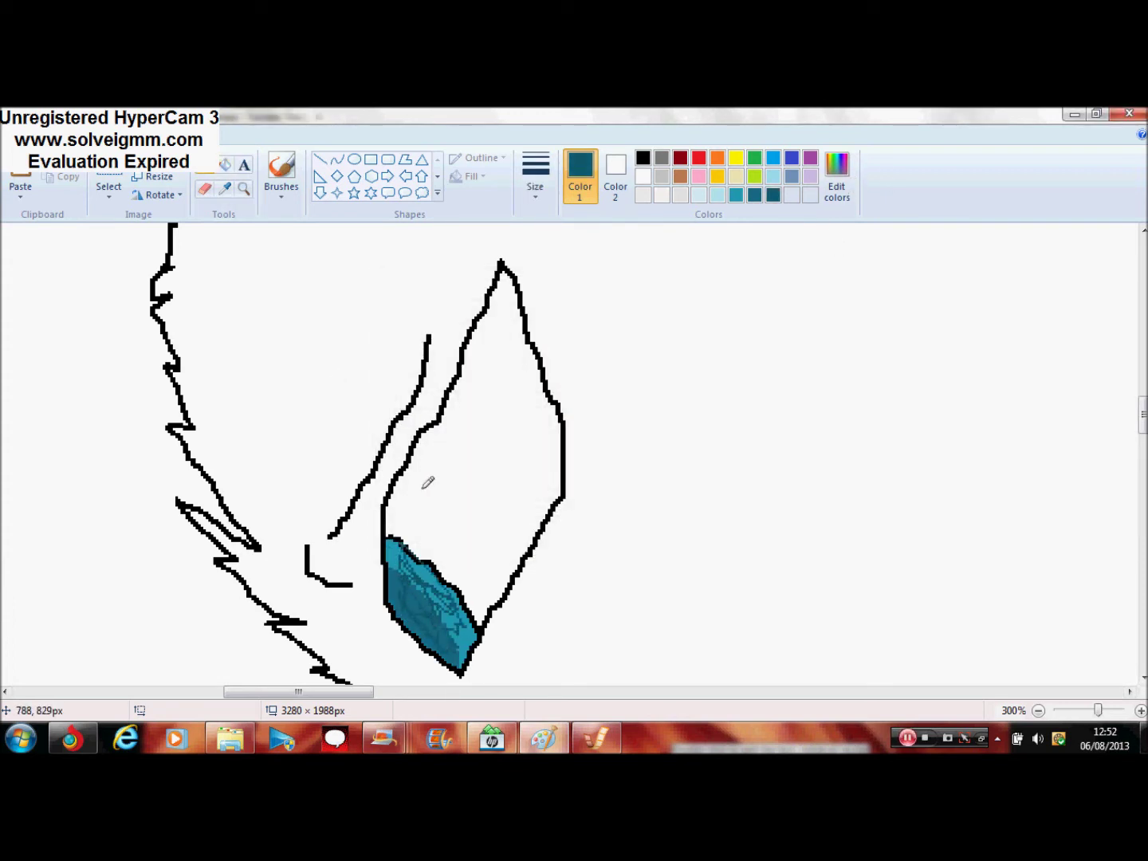
- Fill the upper section of the first cat's eye with light turquoise
left_click(718, 195)
left_click(698, 195)
left_click(226, 164)
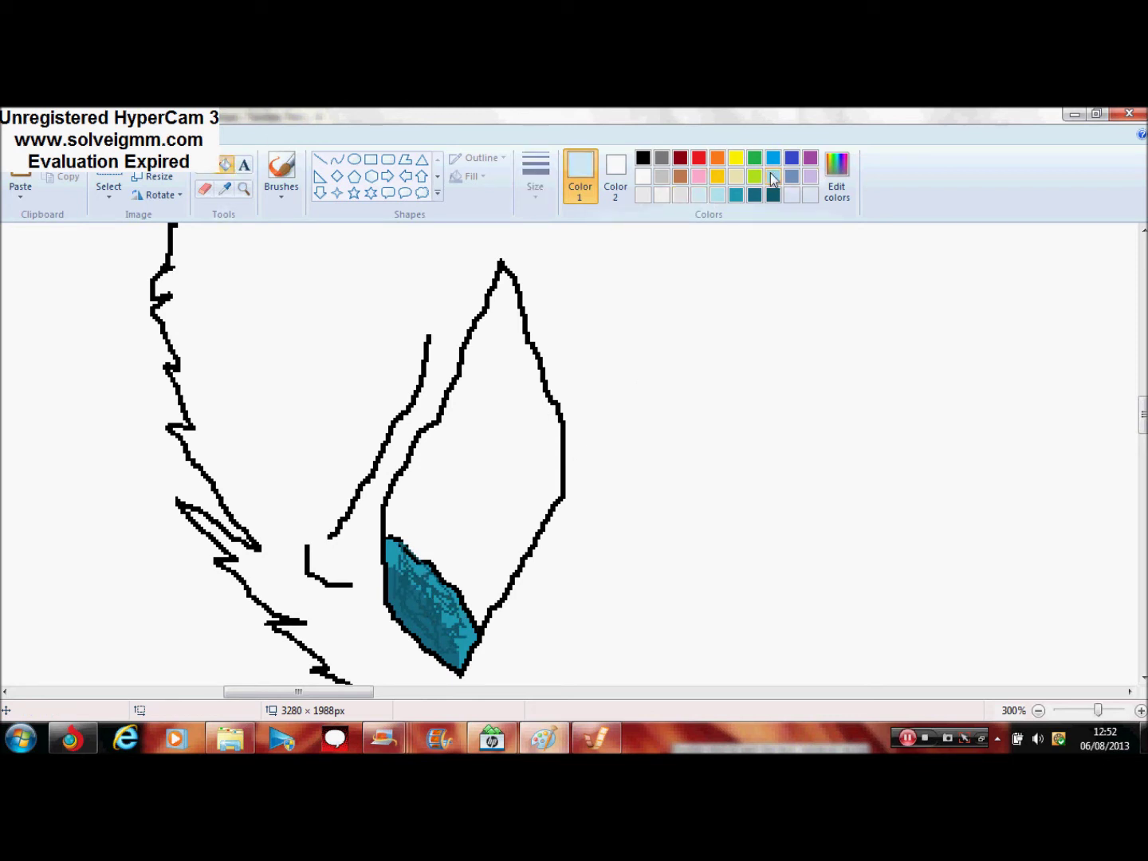
left_click(774, 176)
left_click(522, 431)
- Mix a slightly darker light turquoise, draw a curved shading line across the upper section of the first cat's eye and fill beneath it
left_click(205, 166)
left_click(718, 195)
left_click(837, 180)
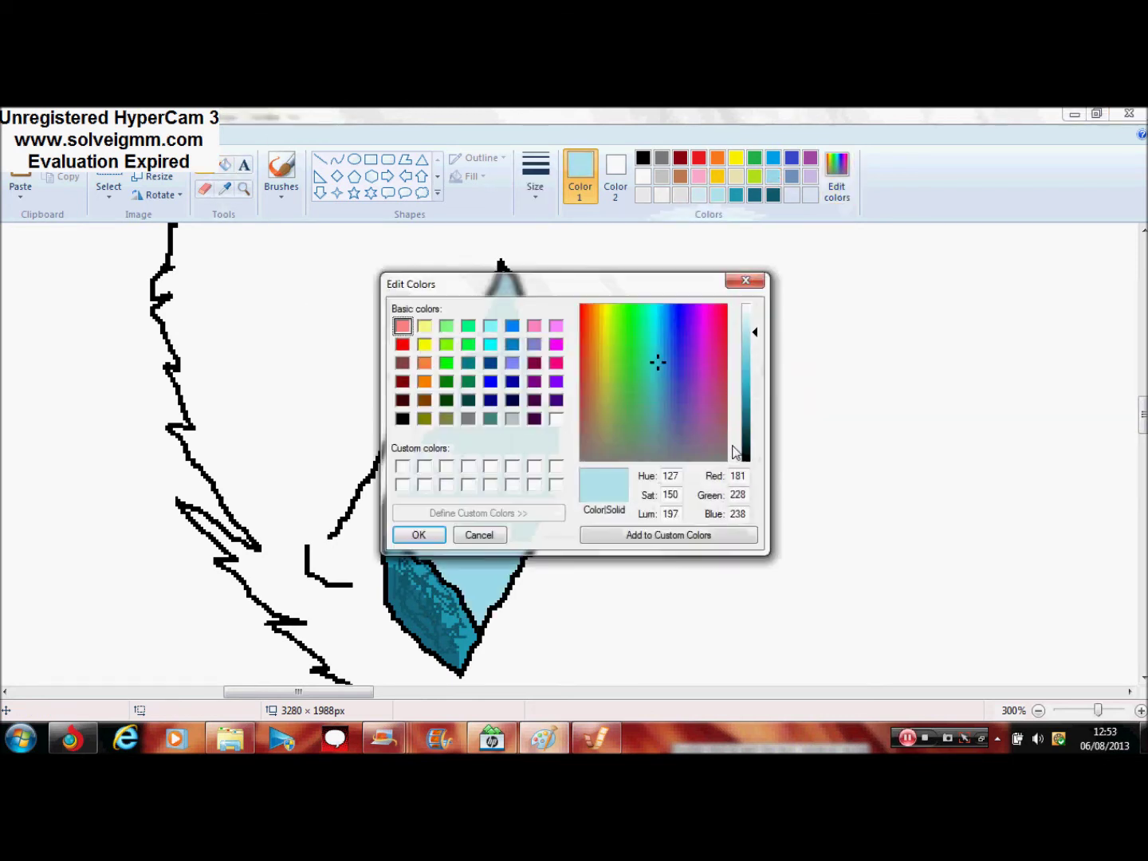
left_click(745, 284)
left_click(773, 177)
left_click(837, 180)
left_click(753, 356)
left_click(420, 535)
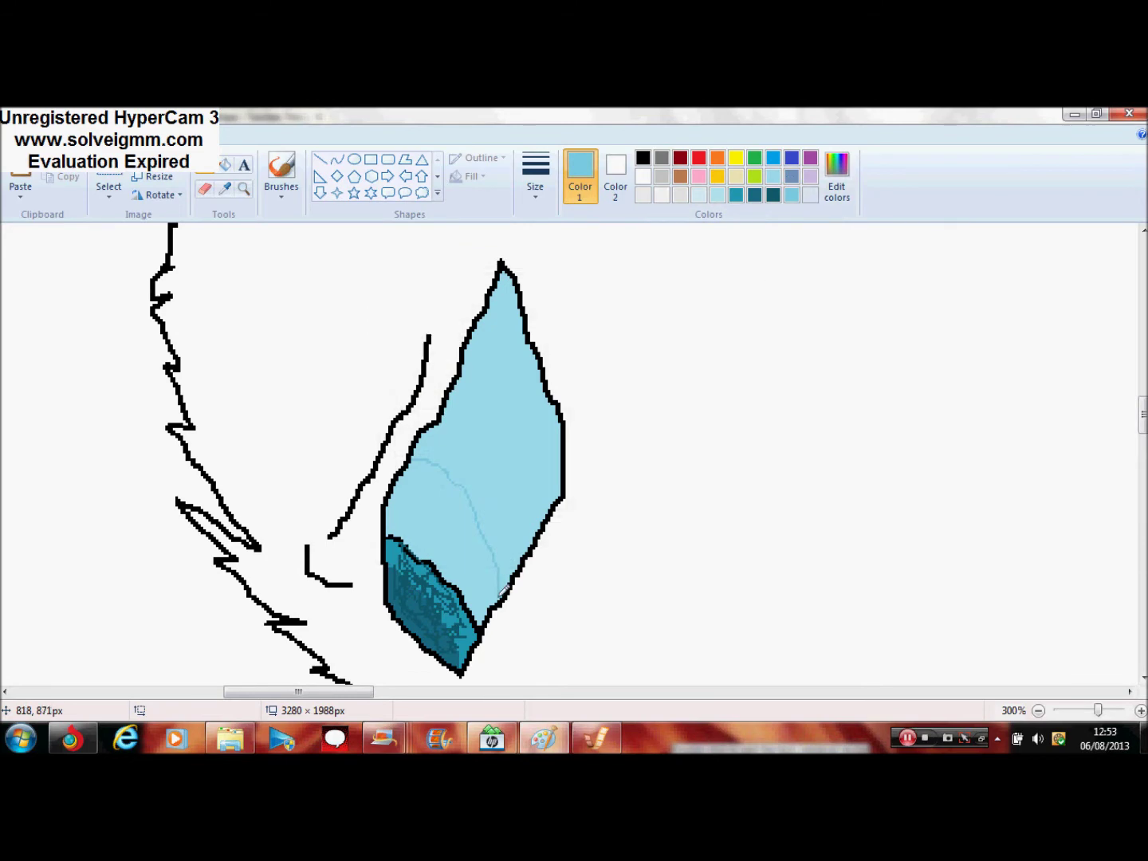
left_click(434, 475)
- Erase a small diagonal white highlight where the upper and lower sections of the first cat's eye meet
left_click(204, 188)
left_click_drag(397, 538, 432, 524)
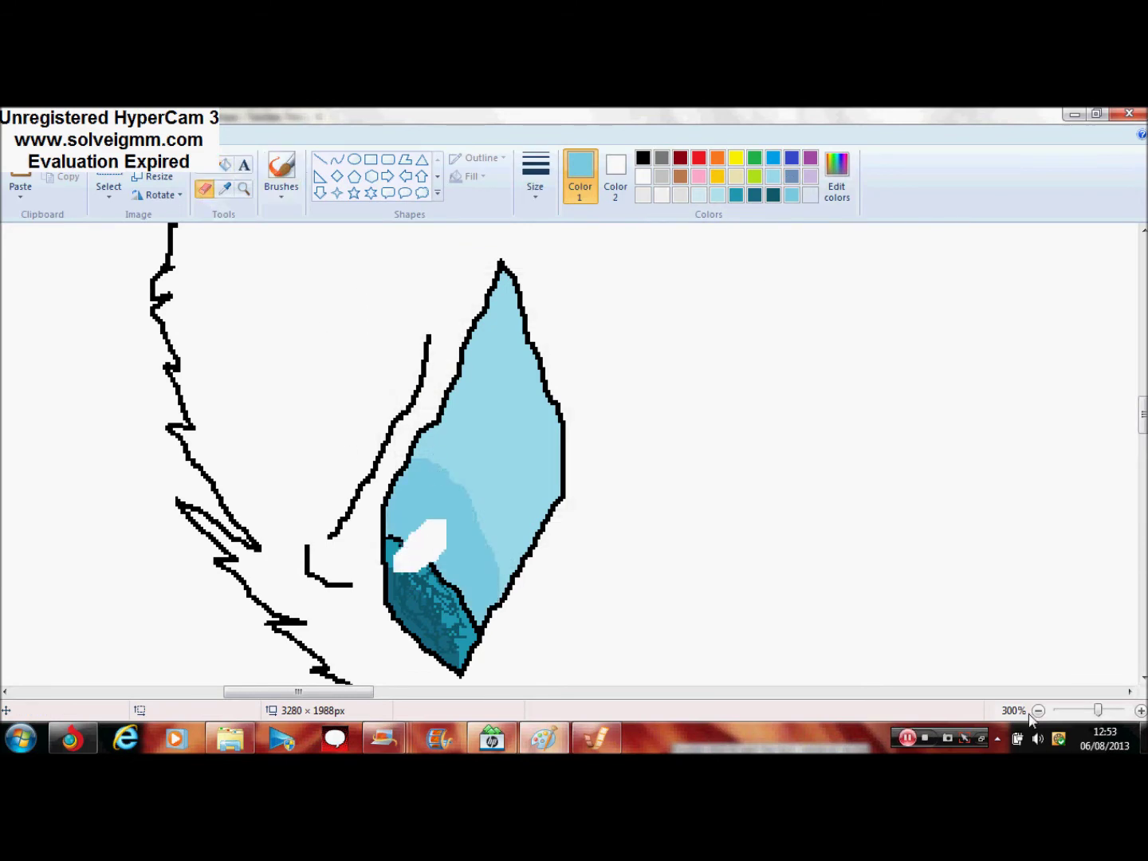
left_click(1038, 710)
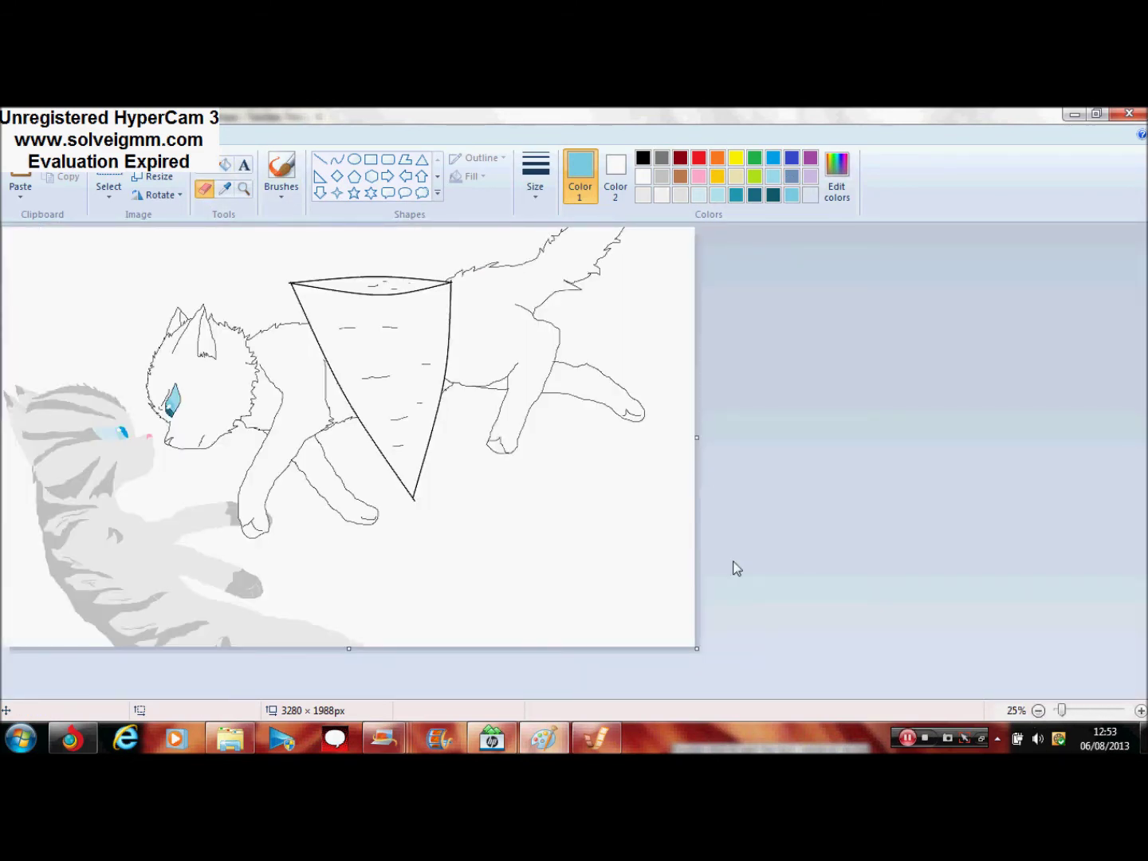
- Fill the walking cat's head, body, tail, legs and far ear with light grey
left_click(662, 176)
left_click(225, 164)
left_click(239, 384)
left_click(306, 453)
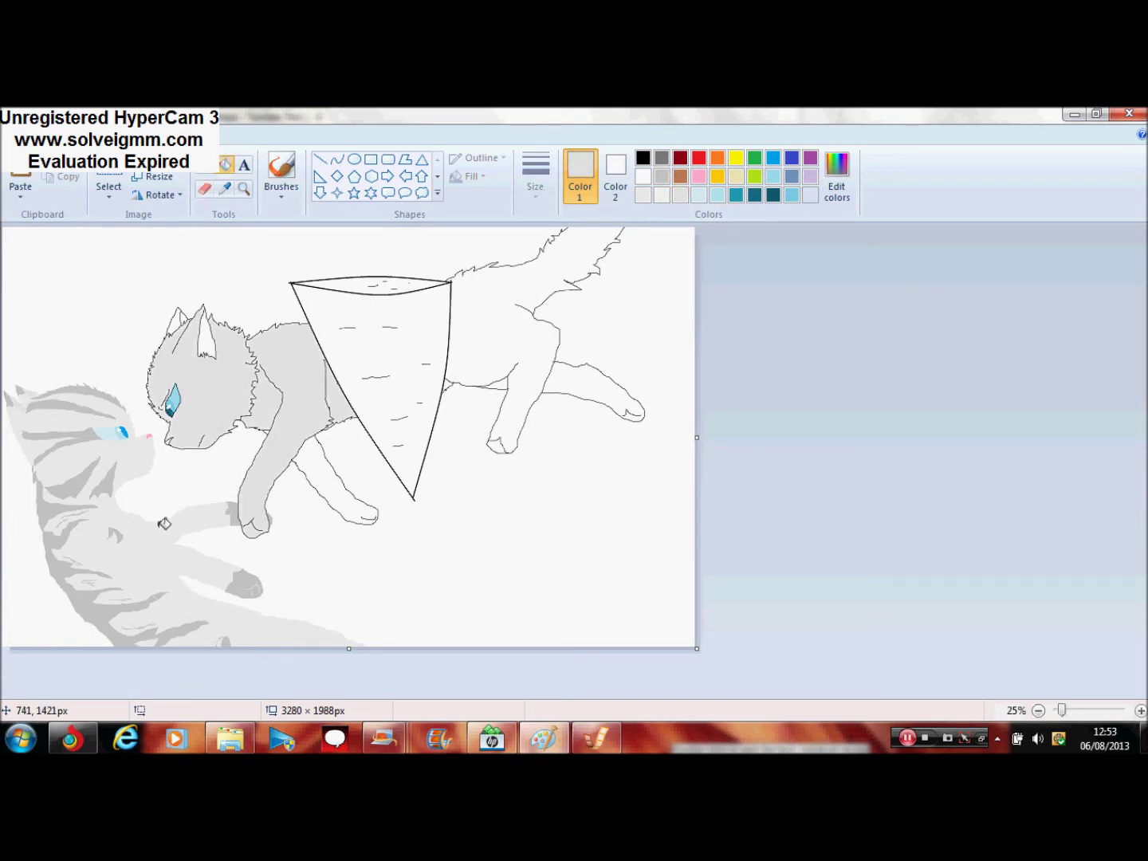
left_click(496, 380)
left_click(579, 374)
left_click(321, 487)
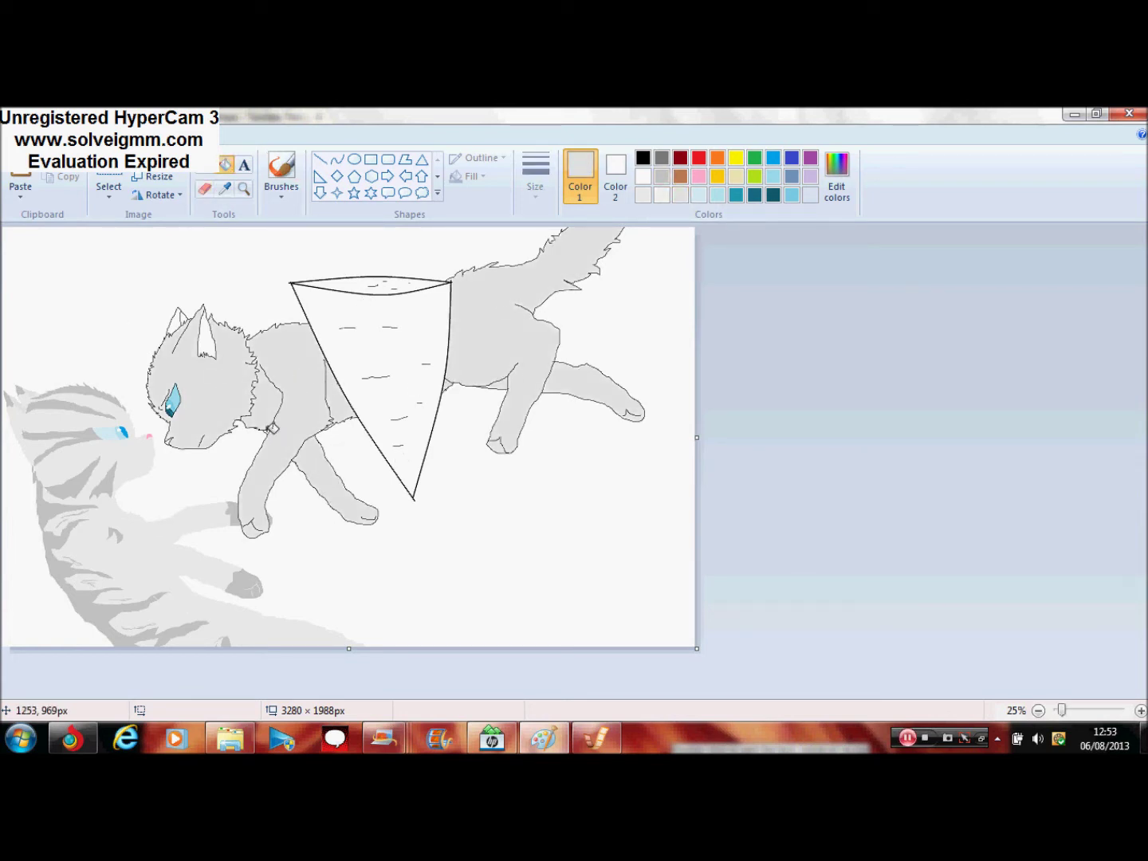
left_click(180, 319)
- Mix a darker grey for the walking cat's markings and ready the pencil at its face
left_click(837, 177)
left_click_drag(754, 324, 753, 341)
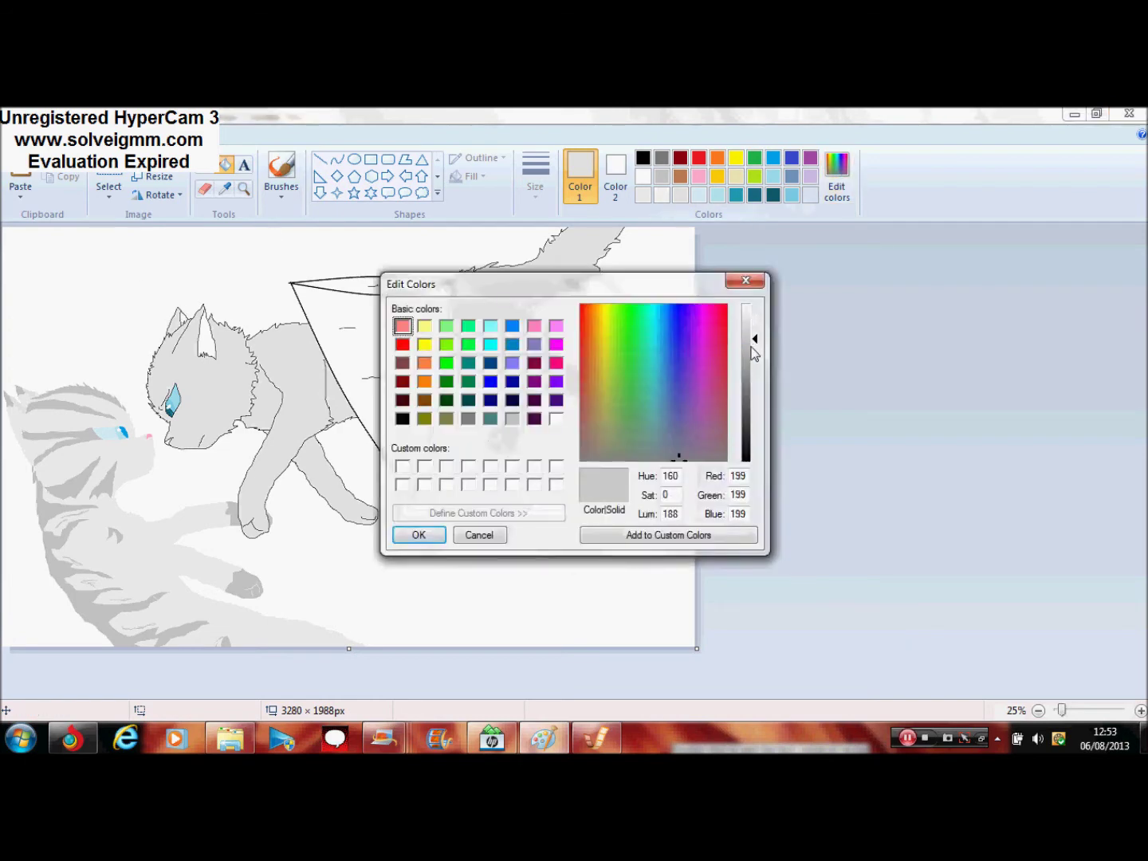
left_click(417, 535)
left_click(243, 188)
left_click(209, 411)
left_click(414, 442)
left_click(485, 536)
left_click(210, 169)
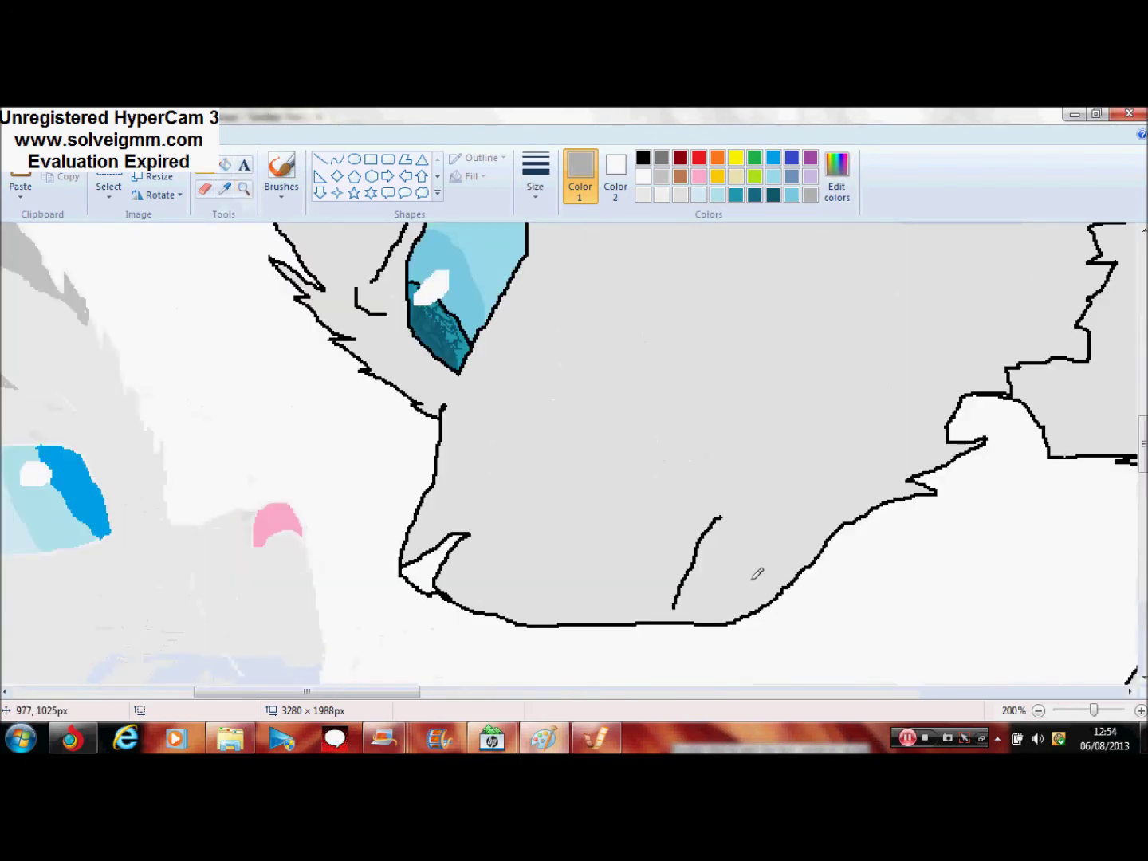
- Search the Pictures library for "death", open the multi-panel cat artwork as a reference and return to the Paint drawing
left_click(230, 738)
left_click(1097, 139)
type("death")
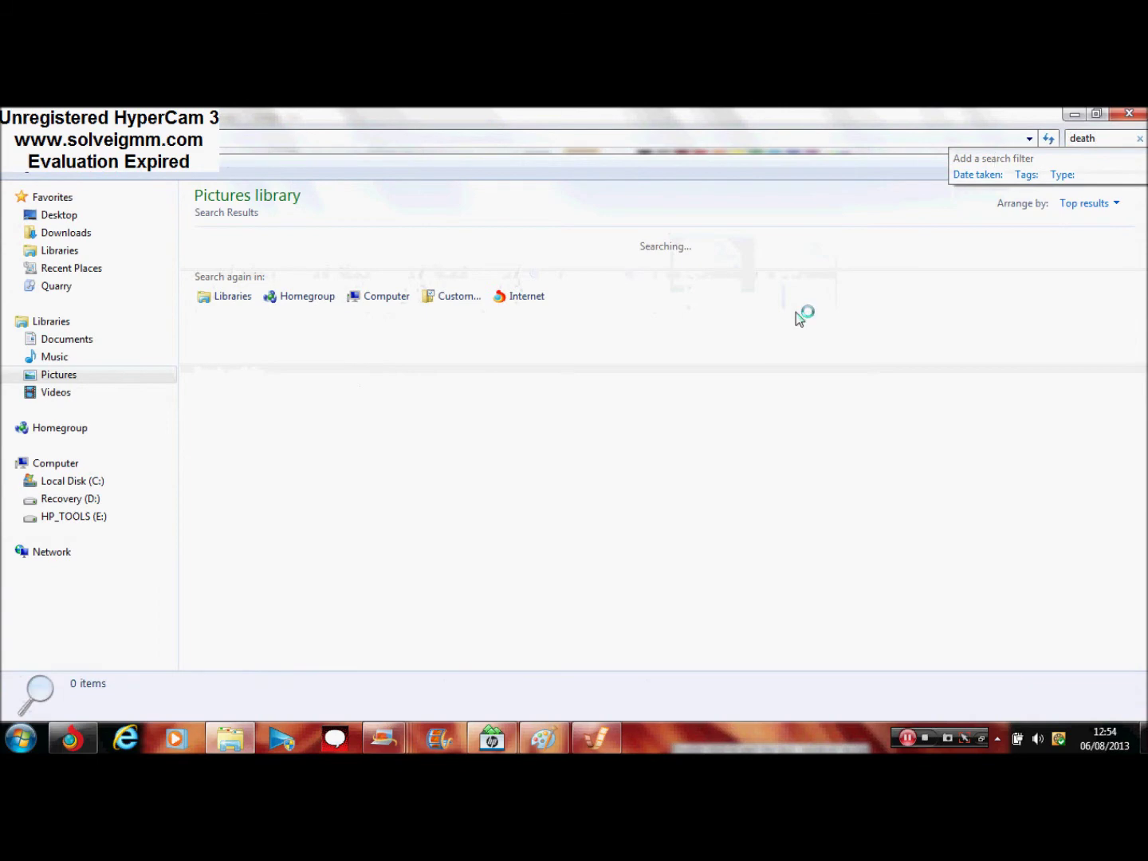
double_click(603, 260)
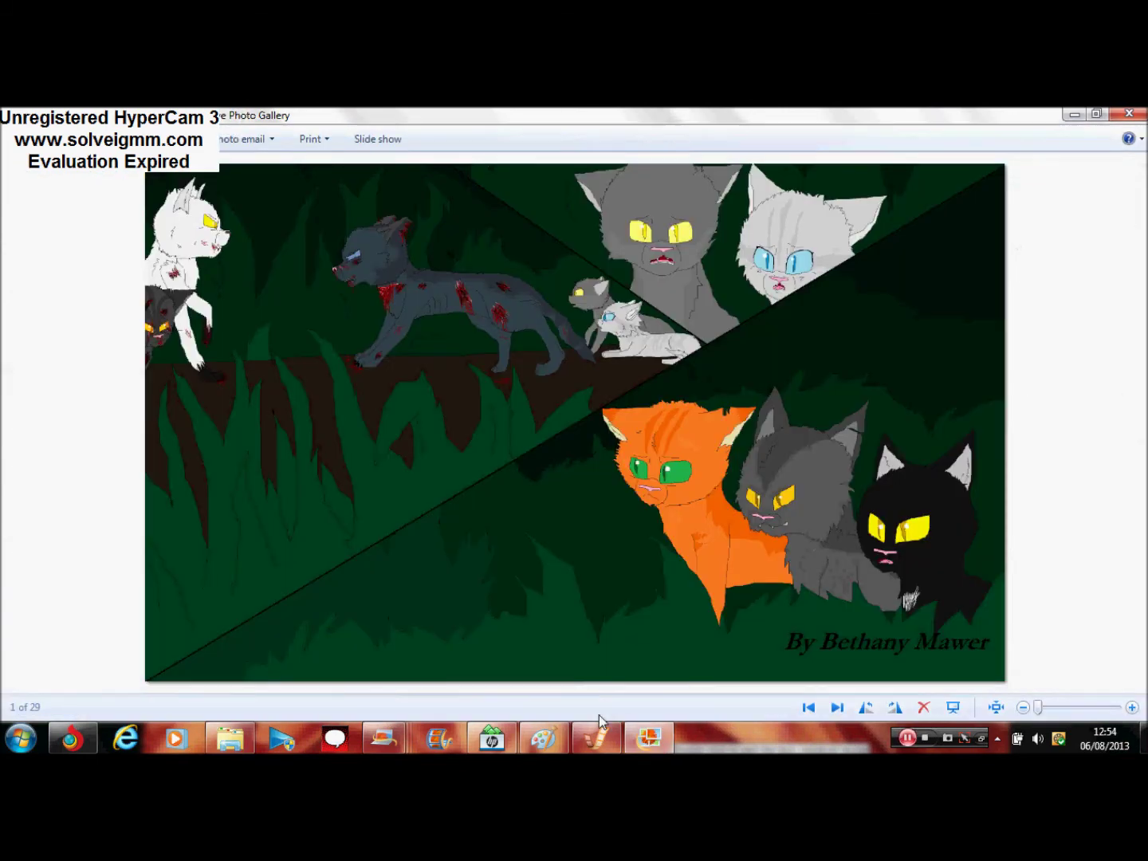
left_click(543, 738)
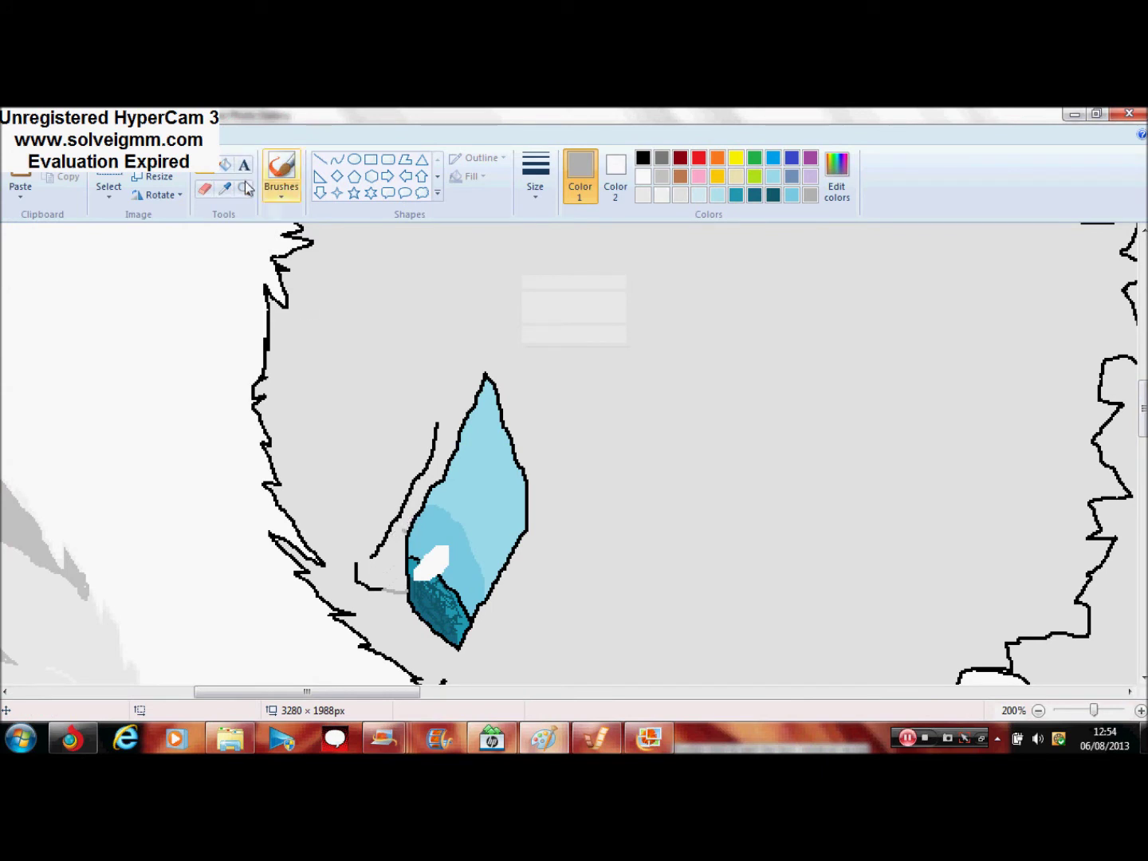
- Outline a long stripe from the inner corner of the walking cat's eye up the forehead and fill it with the darker grey
left_click_drag(364, 560, 359, 232)
left_click_drag(391, 534, 431, 233)
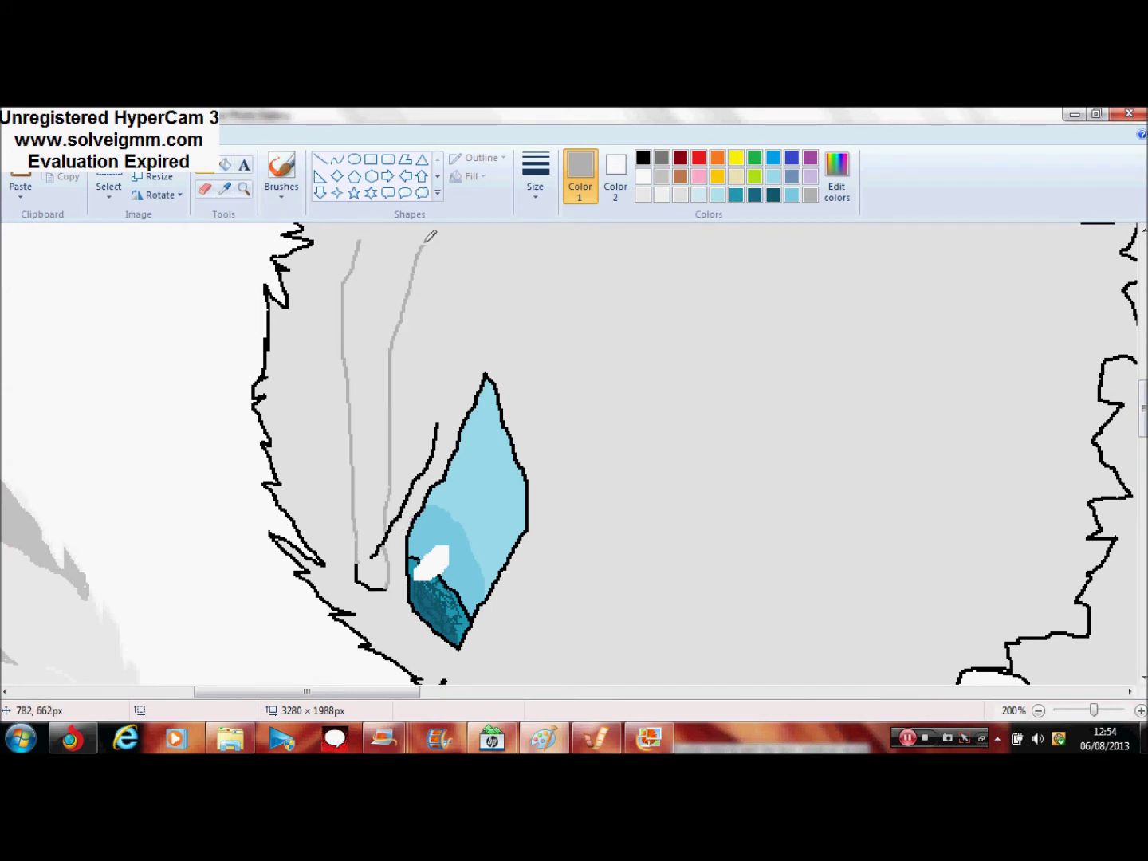
scroll(479, 271, "up", 5)
left_click_drag(360, 574, 499, 336)
left_click_drag(465, 470, 425, 576)
left_click(225, 165)
left_click(398, 550)
- Outline a second stripe along the front edge of the walking cat's forehead and fill it with the darker grey
left_click_drag(383, 692, 341, 692)
left_click_drag(1142, 365, 1143, 375)
left_click(206, 166)
left_click_drag(668, 263, 582, 386)
left_click(546, 740)
left_click(546, 740)
left_click_drag(1142, 376, 1143, 408)
left_click_drag(564, 634, 517, 243)
scroll(516, 243, "up", 2)
left_click_drag(565, 340, 585, 319)
left_click(227, 166)
left_click(509, 478)
- Check the reference artwork, draw a wide stripe from the eye to the back of the walking cat's head and fill it darker grey
left_click(1038, 710)
left_click(1038, 711)
left_click(1038, 710)
left_click(243, 190)
left_click(307, 418)
left_click(650, 738)
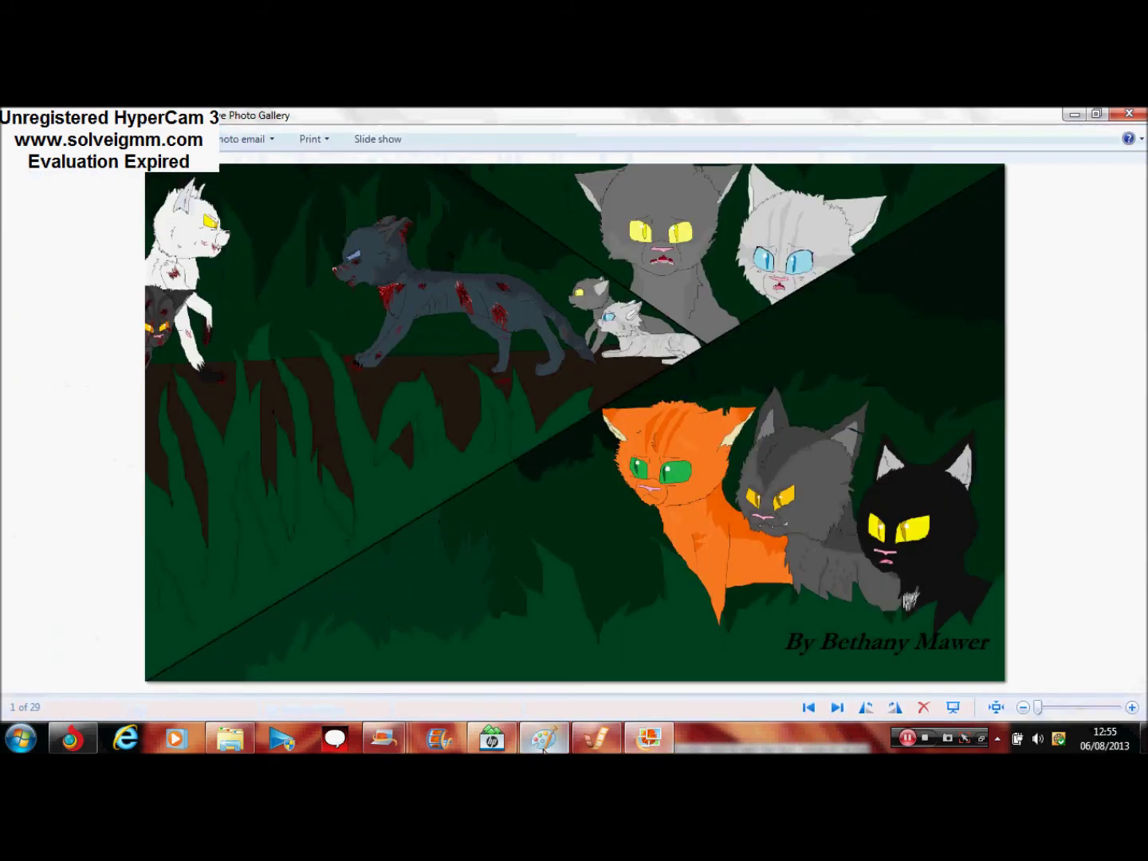
left_click(544, 739)
left_click(428, 356)
left_click(205, 166)
mouse_move(327, 501)
left_mouse_down()
mouse_move(442, 453)
mouse_move(527, 327)
left_mouse_up()
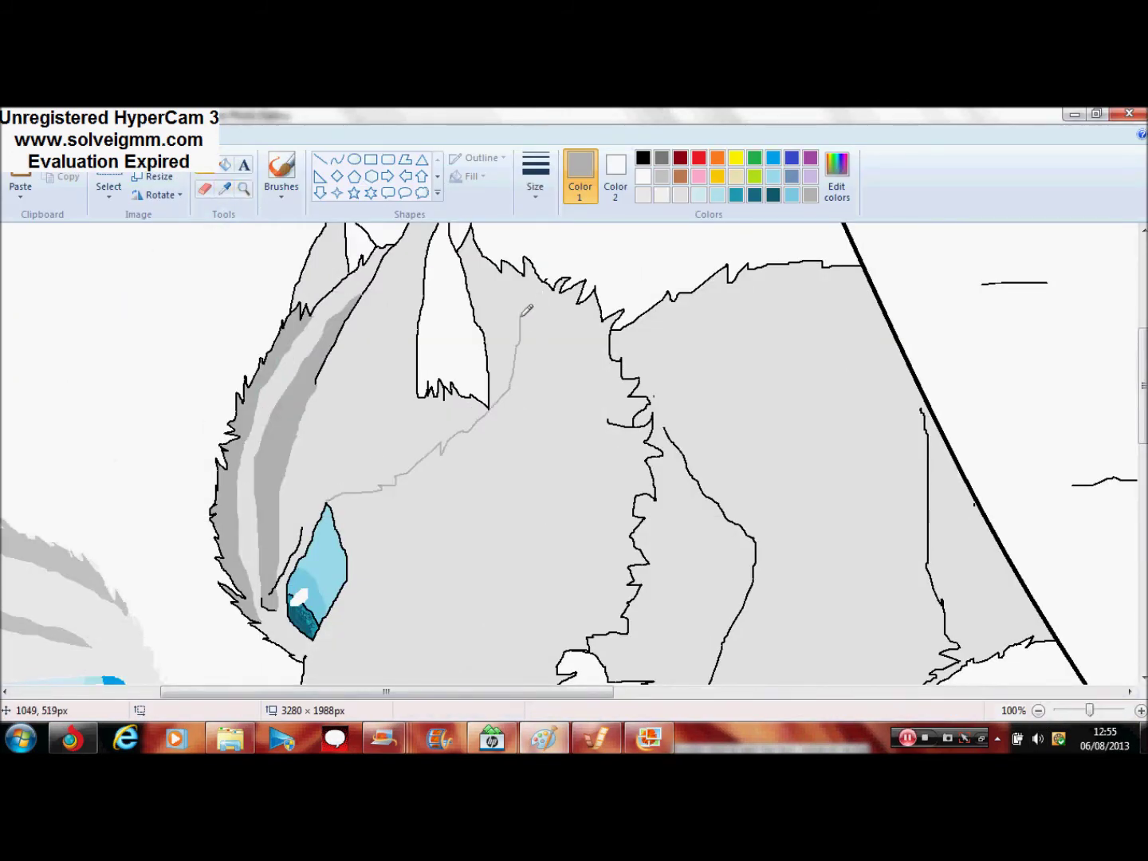
mouse_move(418, 524)
left_mouse_down()
mouse_move(497, 479)
mouse_move(609, 357)
left_mouse_up()
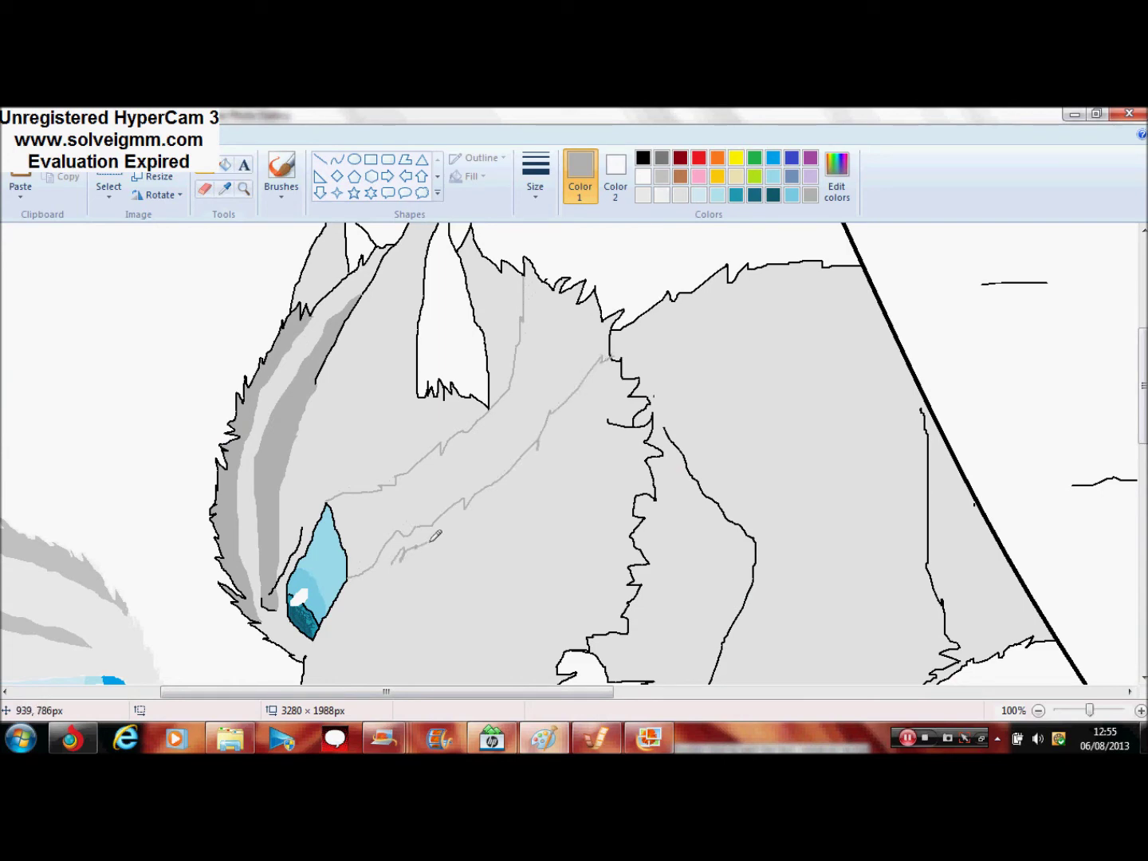
left_click(478, 415)
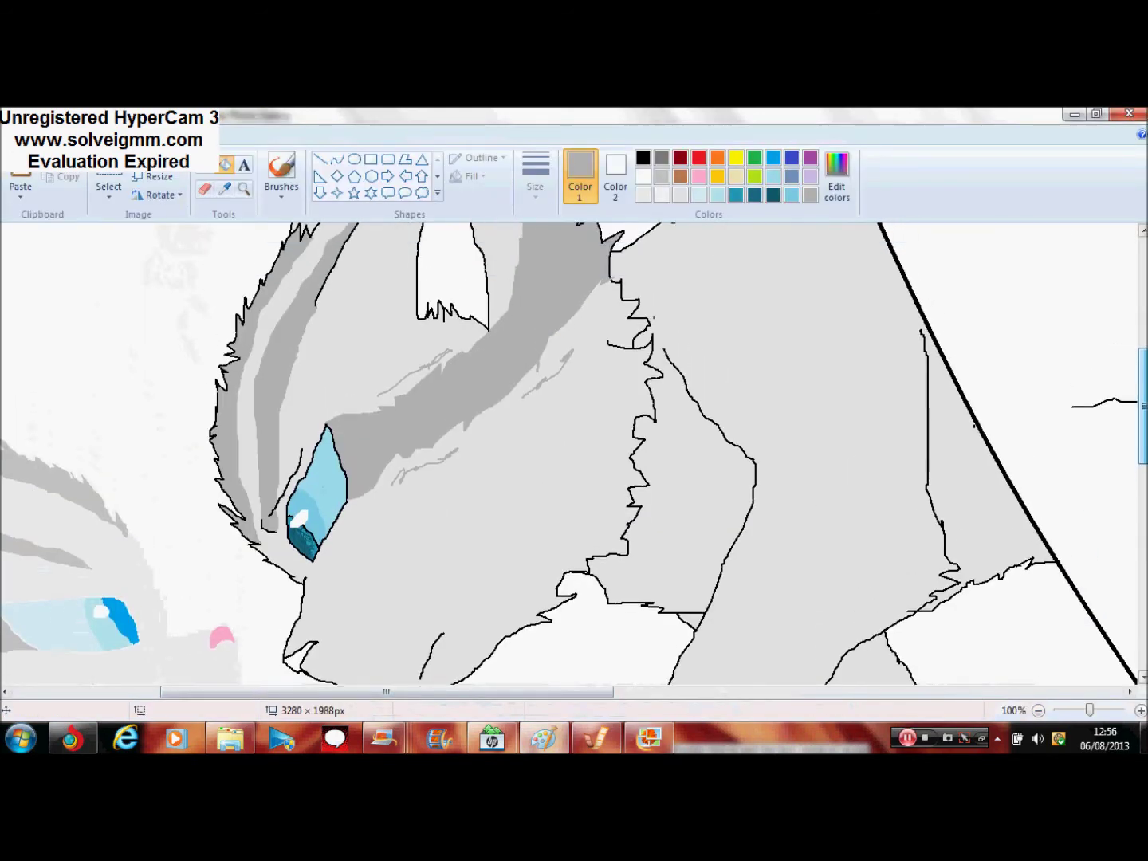
- Outline a band along the back between neck and cone with branching stripes running down from it, and fill them darker grey
mouse_move(624, 498)
left_mouse_down()
mouse_move(691, 444)
mouse_move(831, 428)
left_mouse_up()
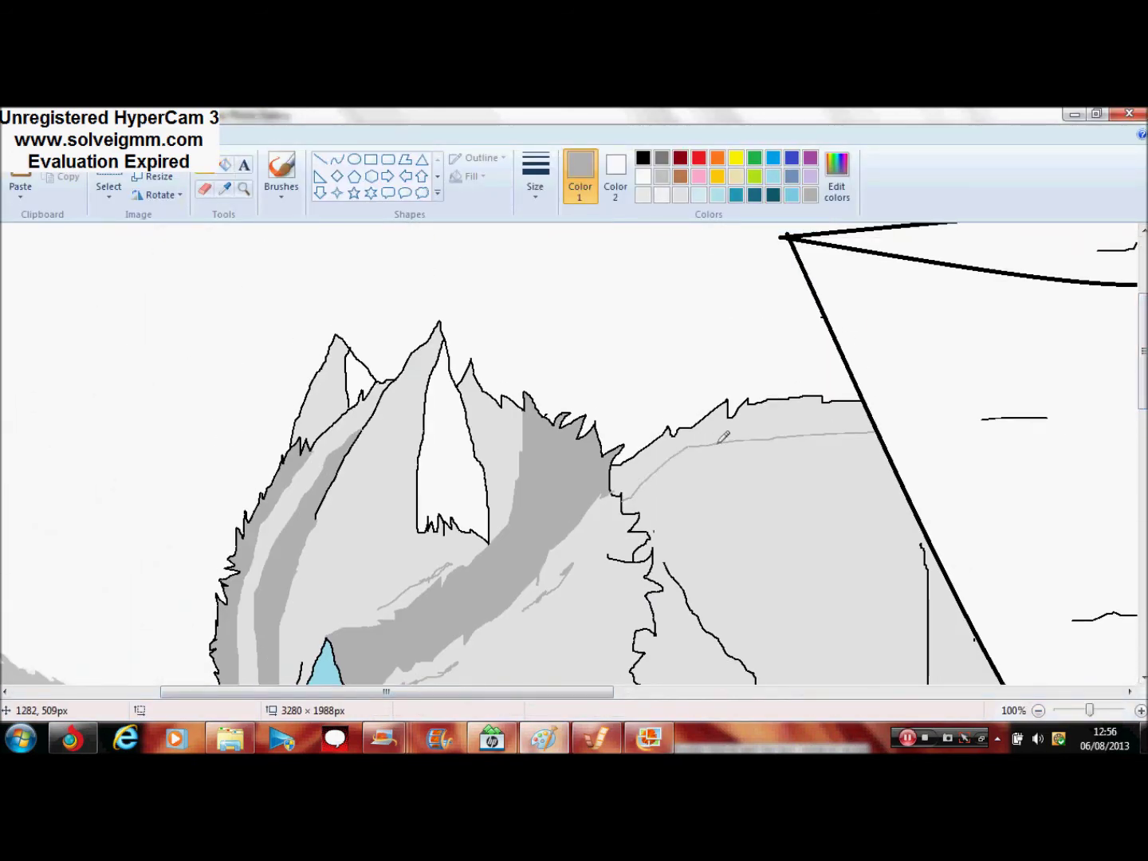
mouse_move(772, 505)
left_mouse_down()
mouse_move(775, 533)
mouse_move(790, 435)
mouse_move(914, 619)
mouse_move(927, 523)
left_mouse_up()
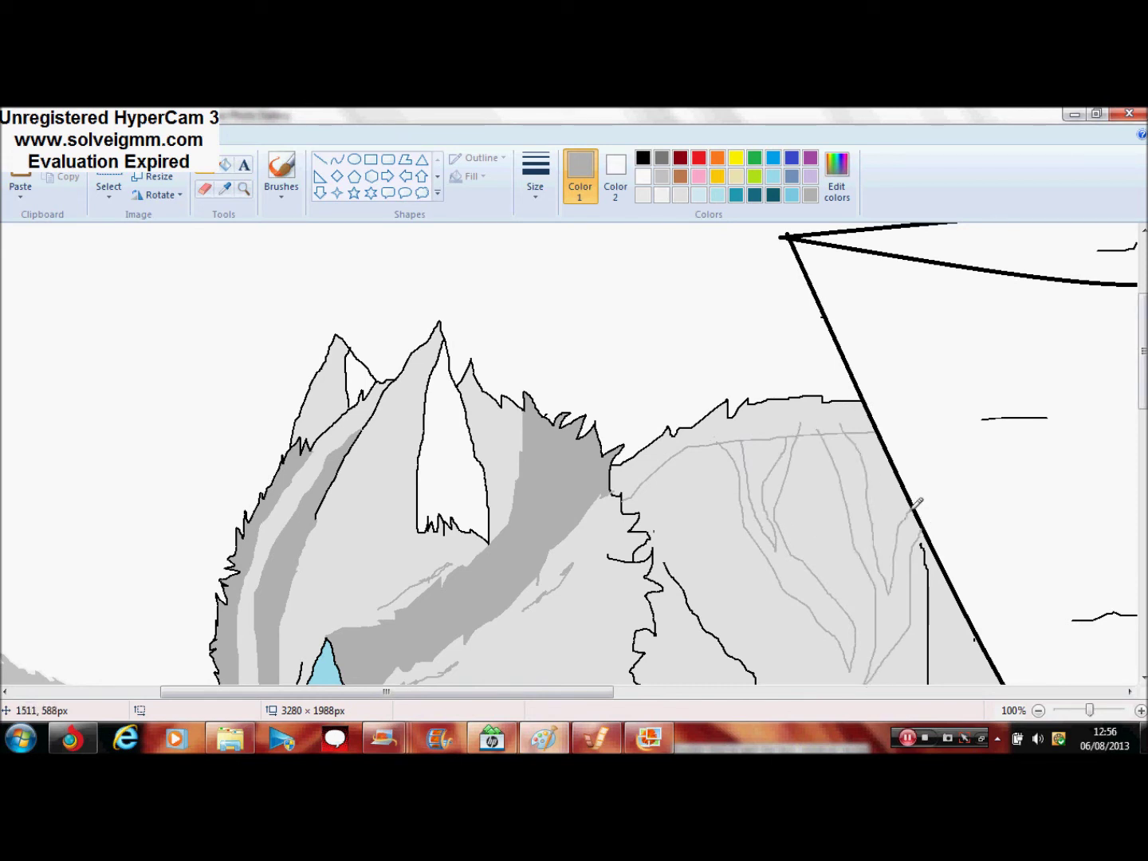
left_click(224, 165)
left_click(758, 423)
left_click(797, 577)
left_click(849, 477)
- Draw a small pointed, A-shaped marking between the stripes beneath the back band and fill it darker grey
left_click(206, 166)
left_click_drag(800, 479, 841, 518)
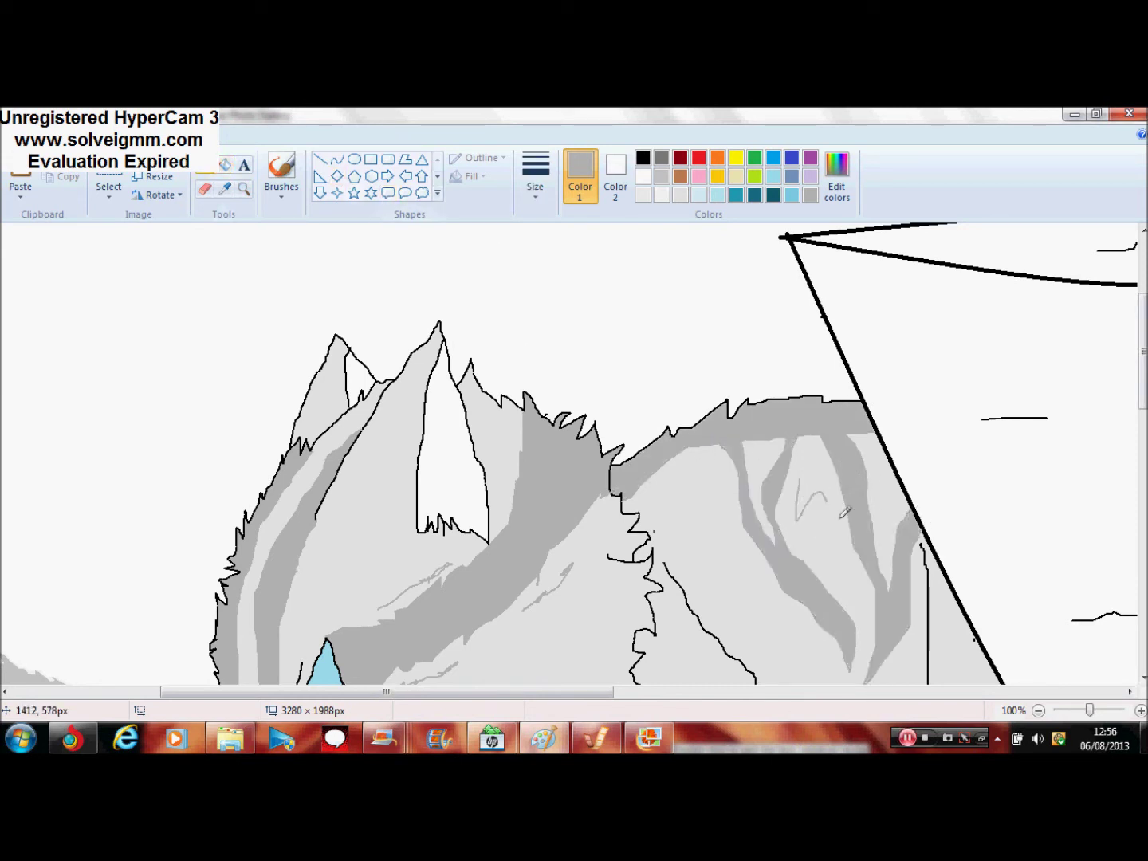
left_click(225, 165)
left_click(805, 478)
- Outline a stripe behind the cheek fur and diagonal stripes across the shoulder, and fill them with the darker grey
left_click(206, 166)
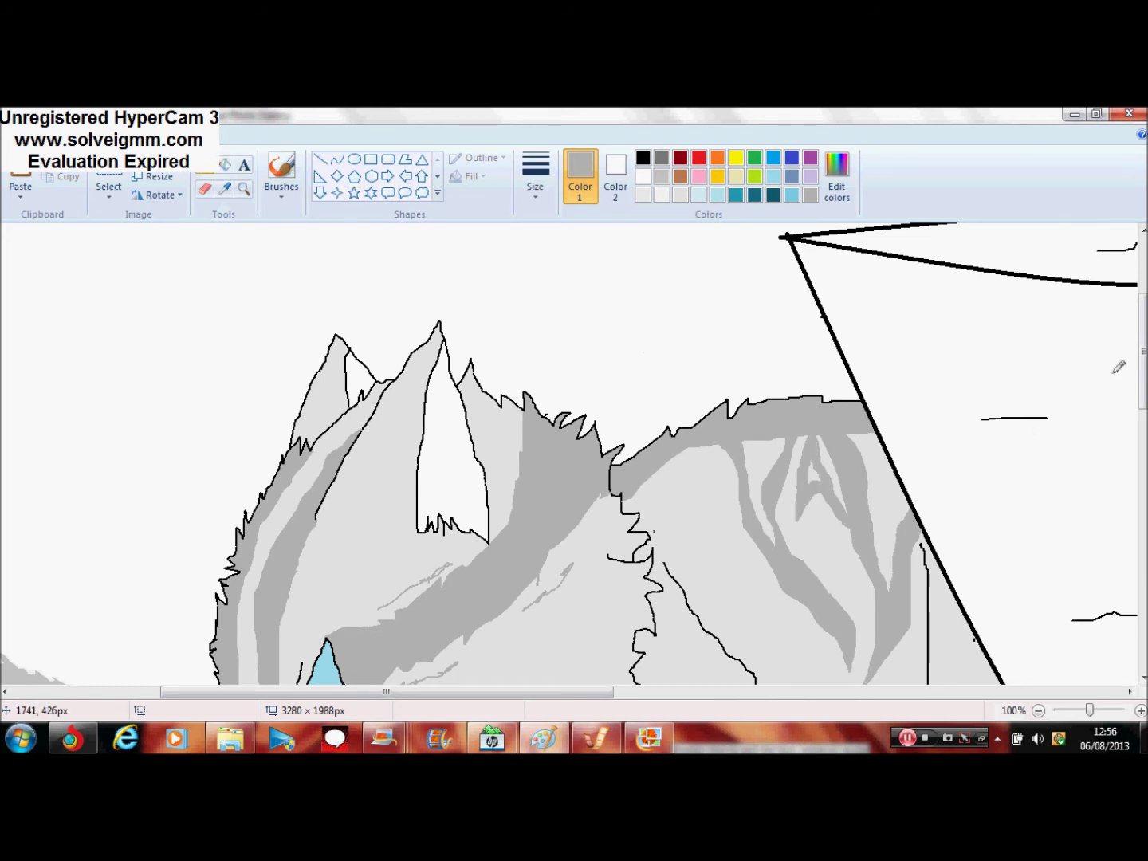
left_click_drag(1143, 372, 1143, 425)
left_click(225, 164)
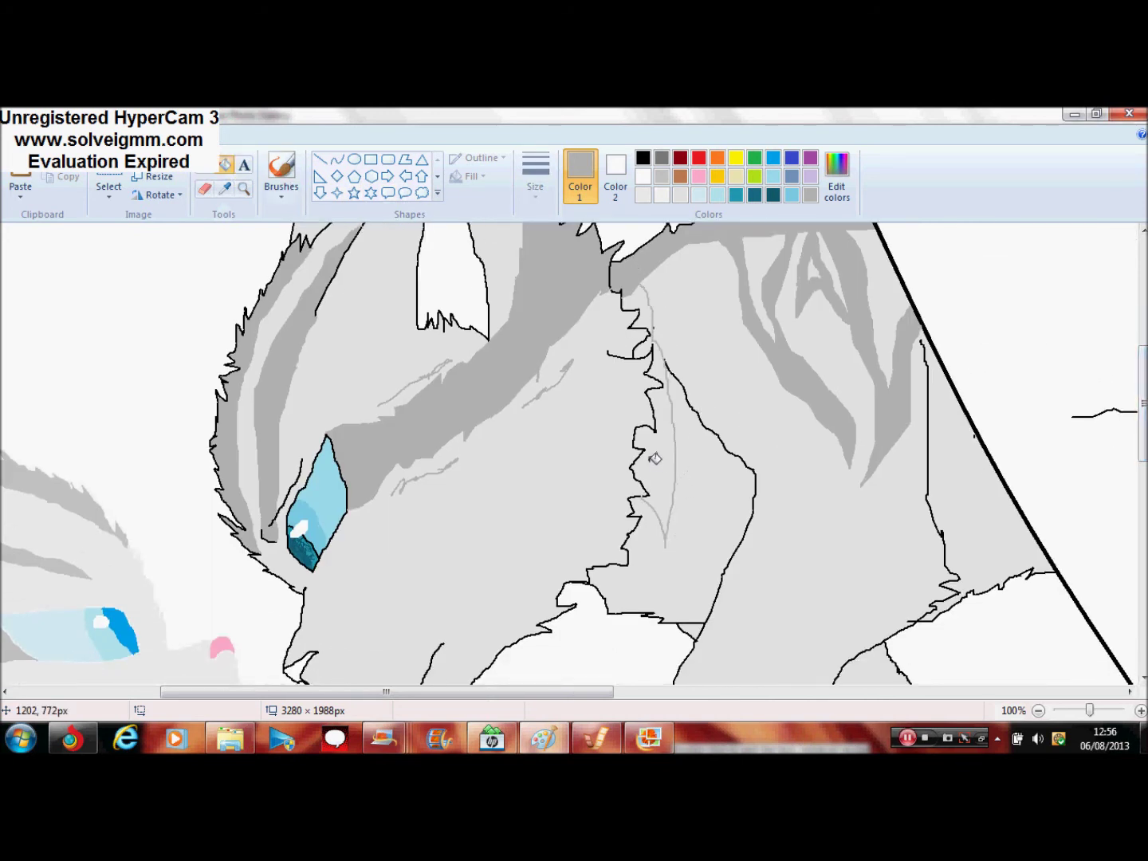
left_click(650, 456)
left_click(206, 164)
left_click_drag(643, 279, 773, 453)
left_click(225, 164)
left_click(699, 355)
- Add thin fur strokes around the shoulder stripes and fill a darker grey patch between the front leg line and the cone
left_click(206, 164)
left_click_drag(801, 479, 796, 416)
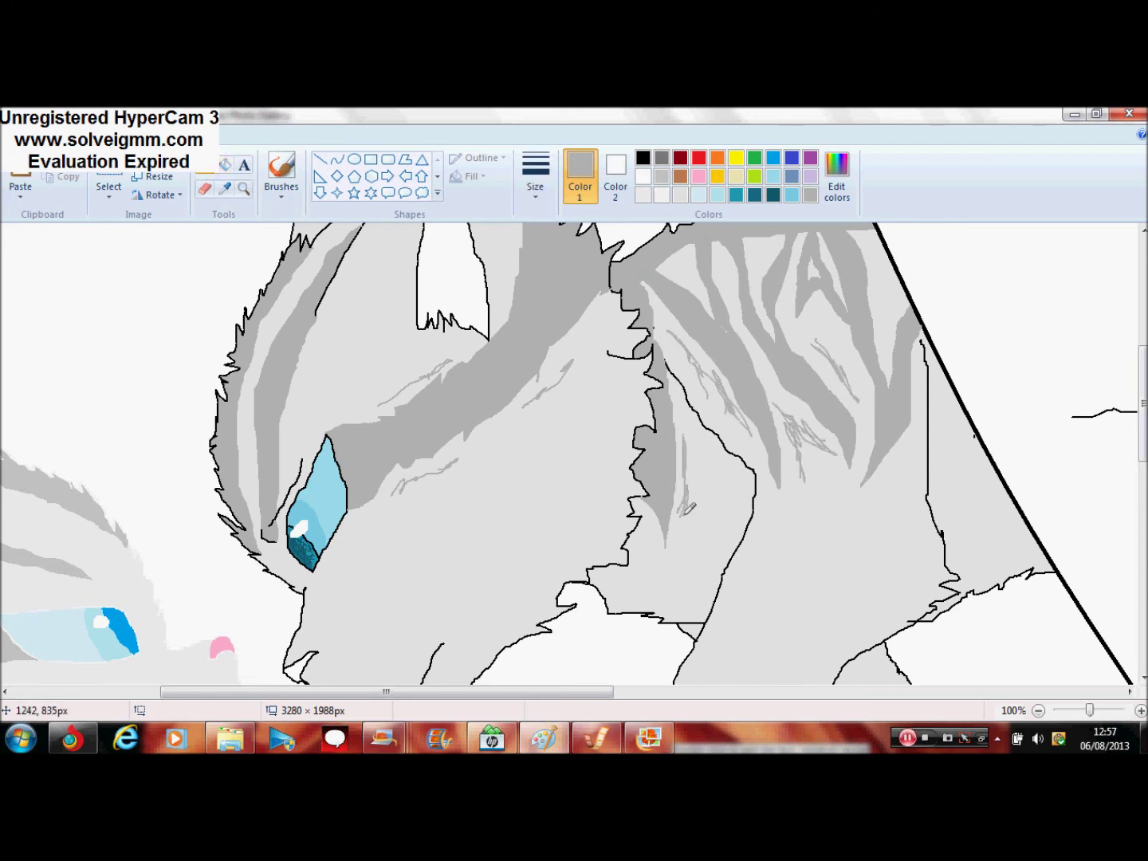
left_click(230, 164)
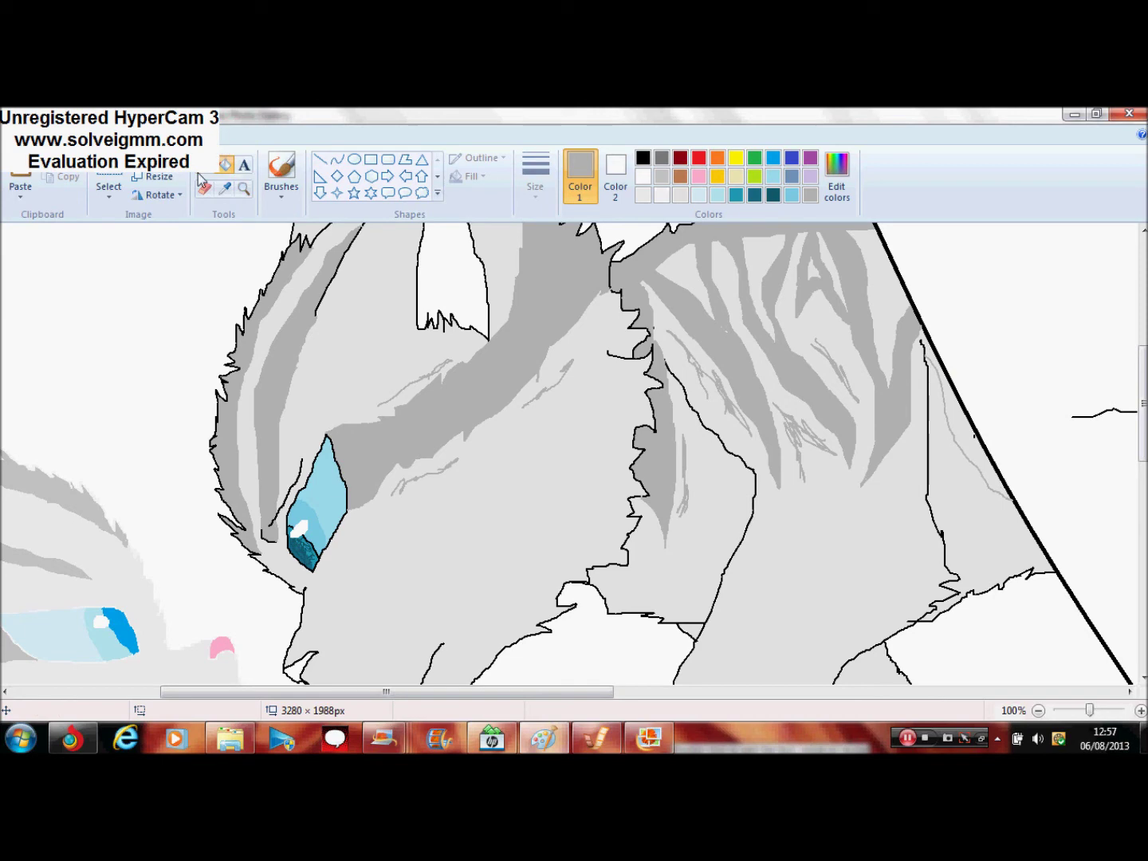
left_click(925, 339)
- Outline a band along the rump and up the tail behind the cone, and fill it with the darker grey
left_click(1038, 711)
left_click(1038, 711)
left_click(244, 188)
left_click(454, 312)
mouse_move(508, 419)
left_mouse_down()
mouse_move(710, 365)
mouse_move(958, 272)
mouse_move(955, 345)
mouse_move(957, 332)
mouse_move(1054, 411)
left_mouse_up()
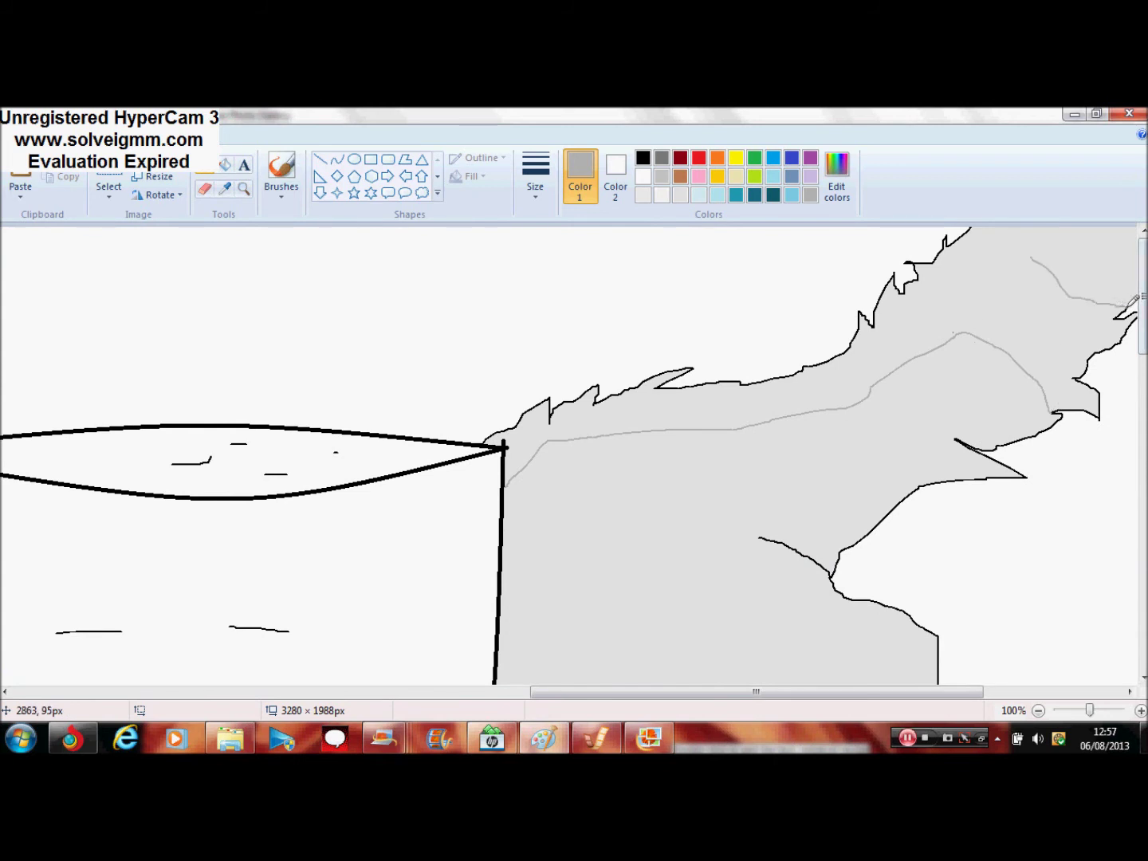
left_click(225, 164)
left_click(1039, 394)
- Draw a curve from the rump band to the hip line and fill the underside of the tail base darker grey
left_click(206, 165)
left_click_drag(739, 430, 805, 538)
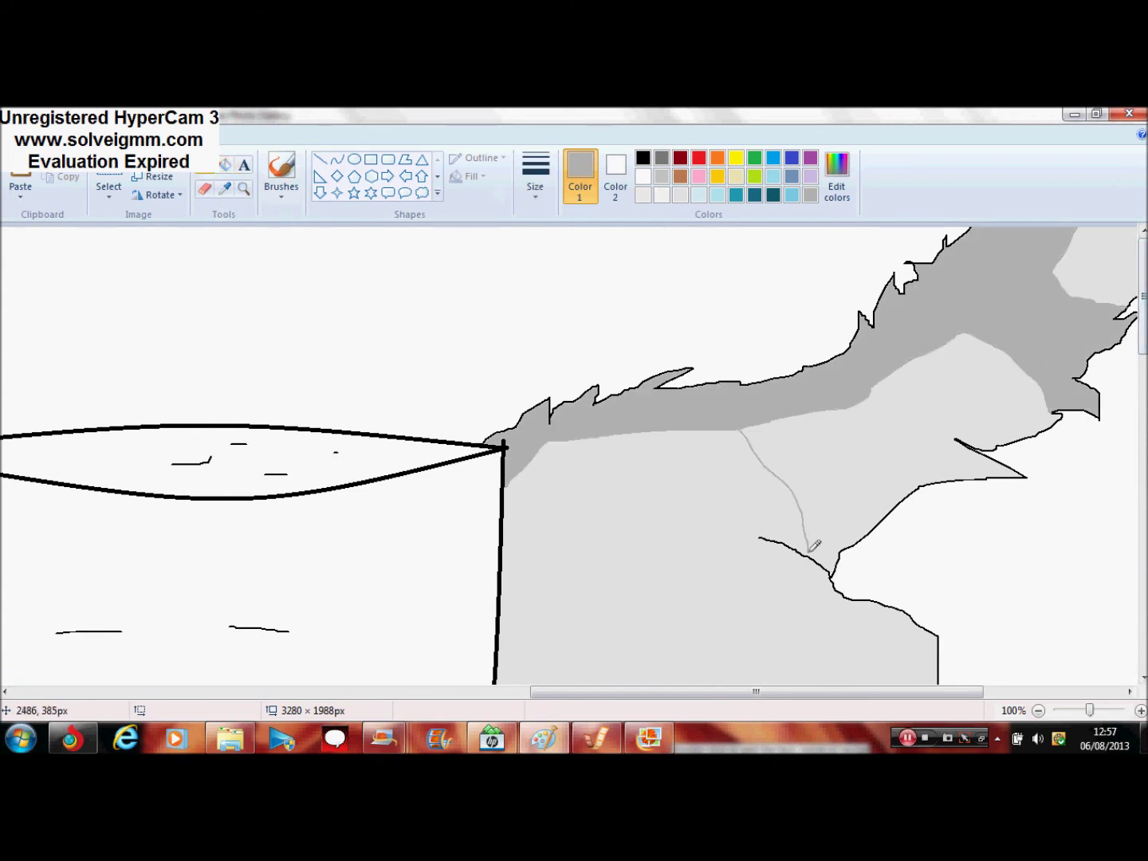
left_click(226, 165)
left_click(829, 415)
- Outline branching stripes running down the hip from the rump band and fill them with the darker grey
left_click(206, 164)
mouse_move(542, 446)
left_mouse_down()
mouse_move(743, 683)
mouse_move(684, 467)
mouse_move(687, 432)
left_mouse_up()
mouse_move(578, 440)
left_mouse_down()
mouse_move(702, 638)
mouse_move(666, 432)
left_mouse_up()
left_click(226, 164)
left_click(664, 510)
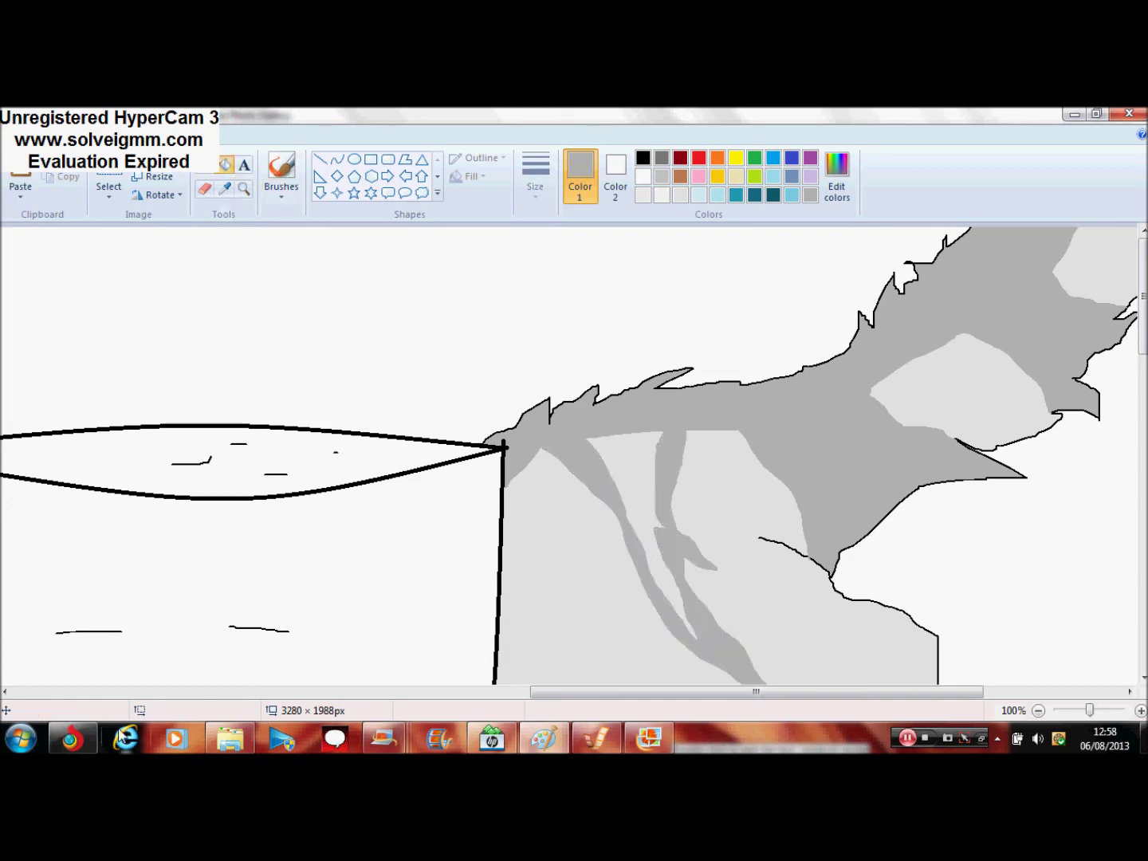
- Switch to Facebook in the browser, type "message me when you on wal" in the open chat and return to Paint
left_click(73, 739)
left_click(858, 711)
type("message me when you on wal")
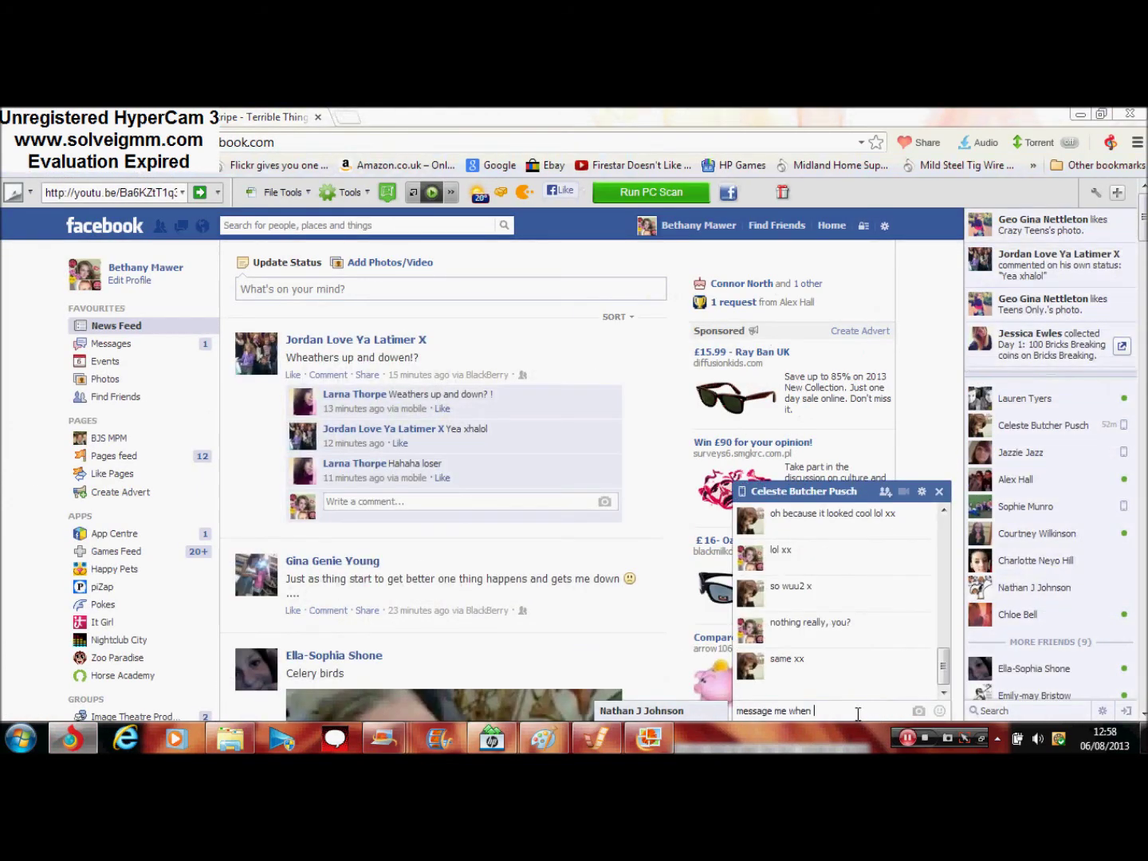
key("alt+Tab")
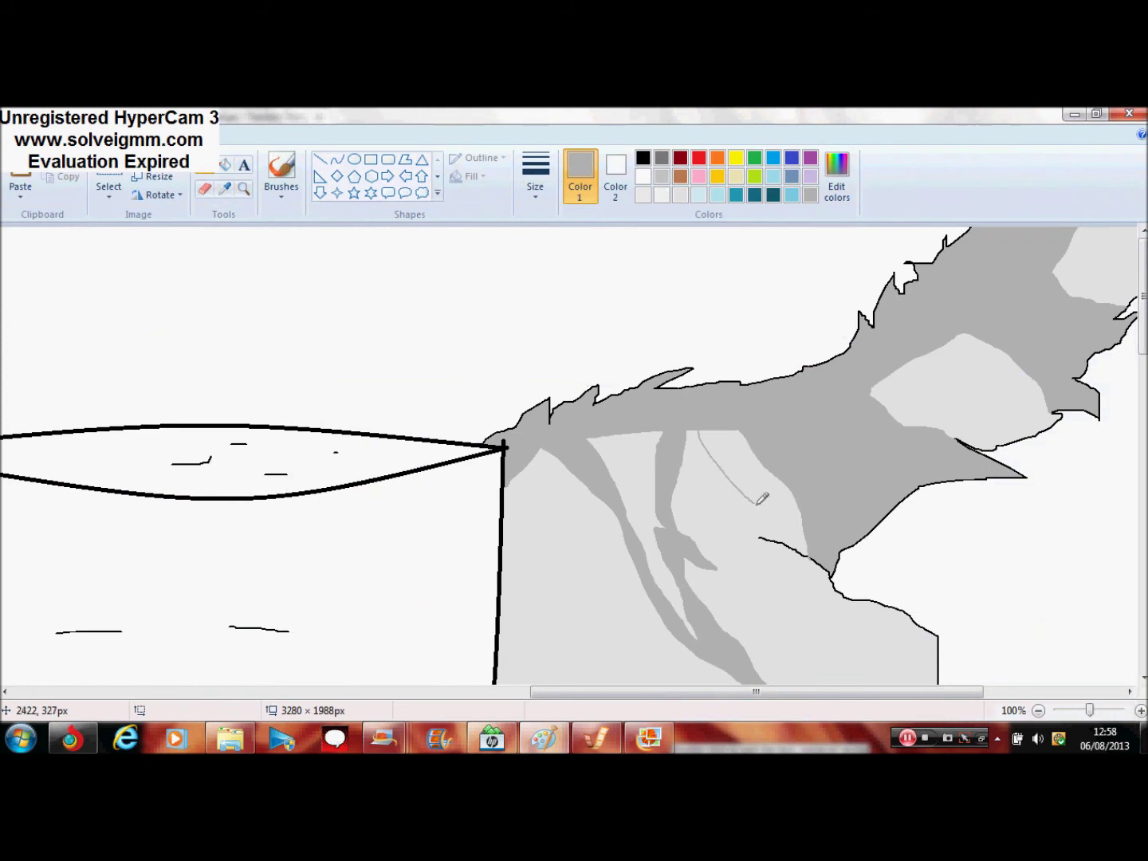
- Fill the small pointed stripe near the tail base and add darker grey stripes across the flank and belly beside the cone
left_click(743, 467)
scroll(774, 503, "down", 4)
scroll(798, 536, "up", 1)
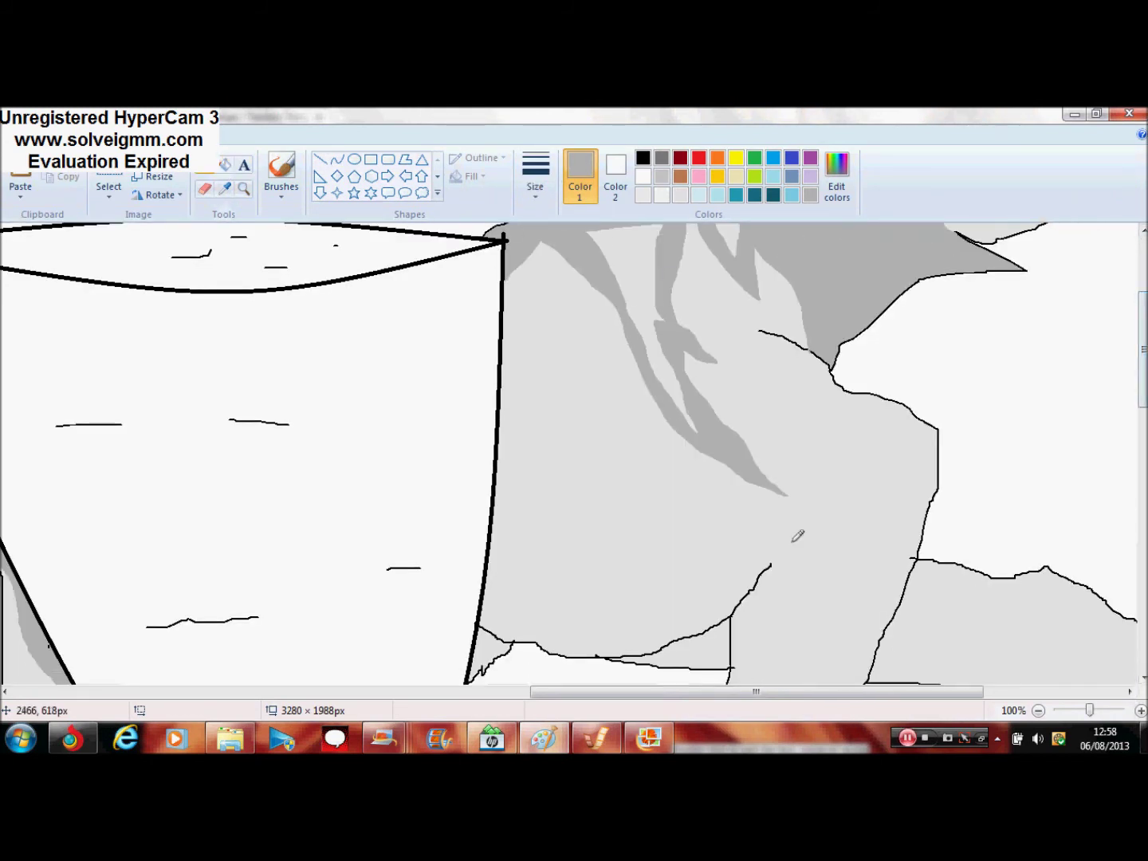
mouse_move(486, 578)
left_mouse_down()
mouse_move(635, 485)
mouse_move(603, 639)
left_mouse_up()
left_click_drag(509, 275, 636, 435)
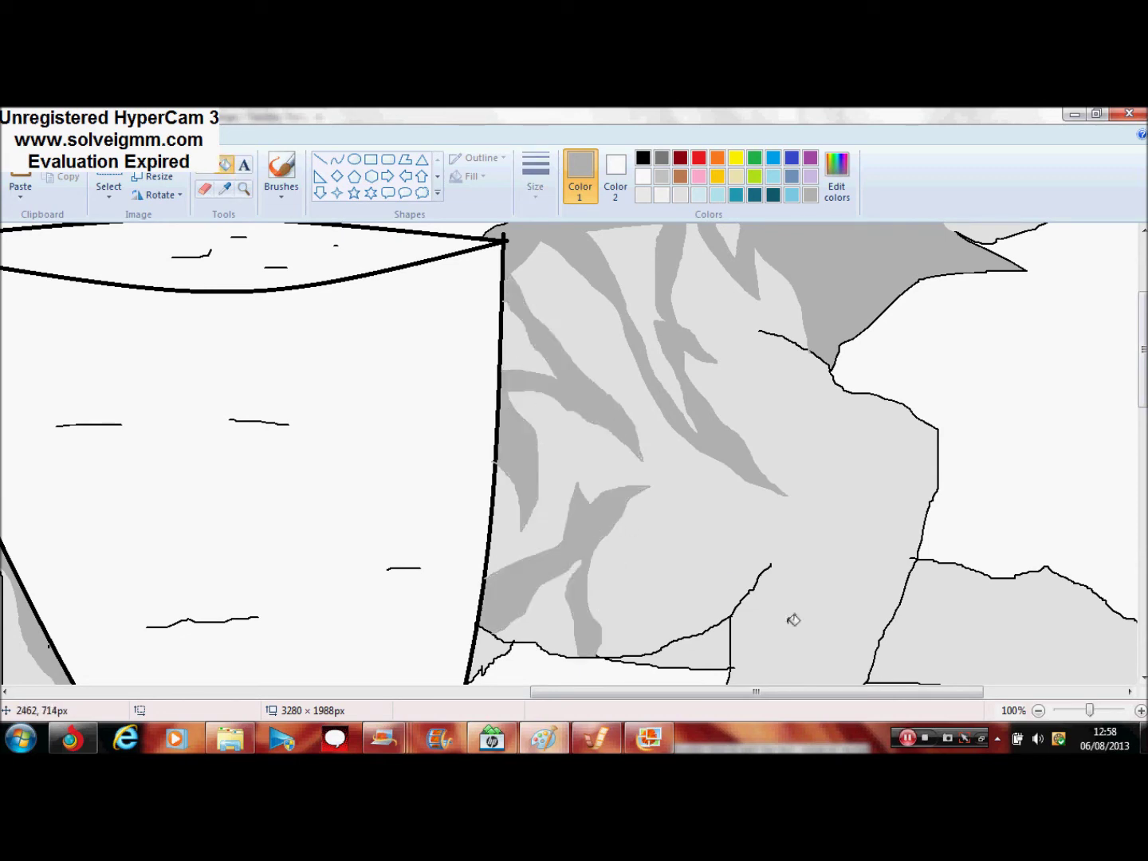
- Add thin grey fur strokes between the stripes on the walking cat's flank, hip and belly
left_click(1038, 710)
left_click(239, 185)
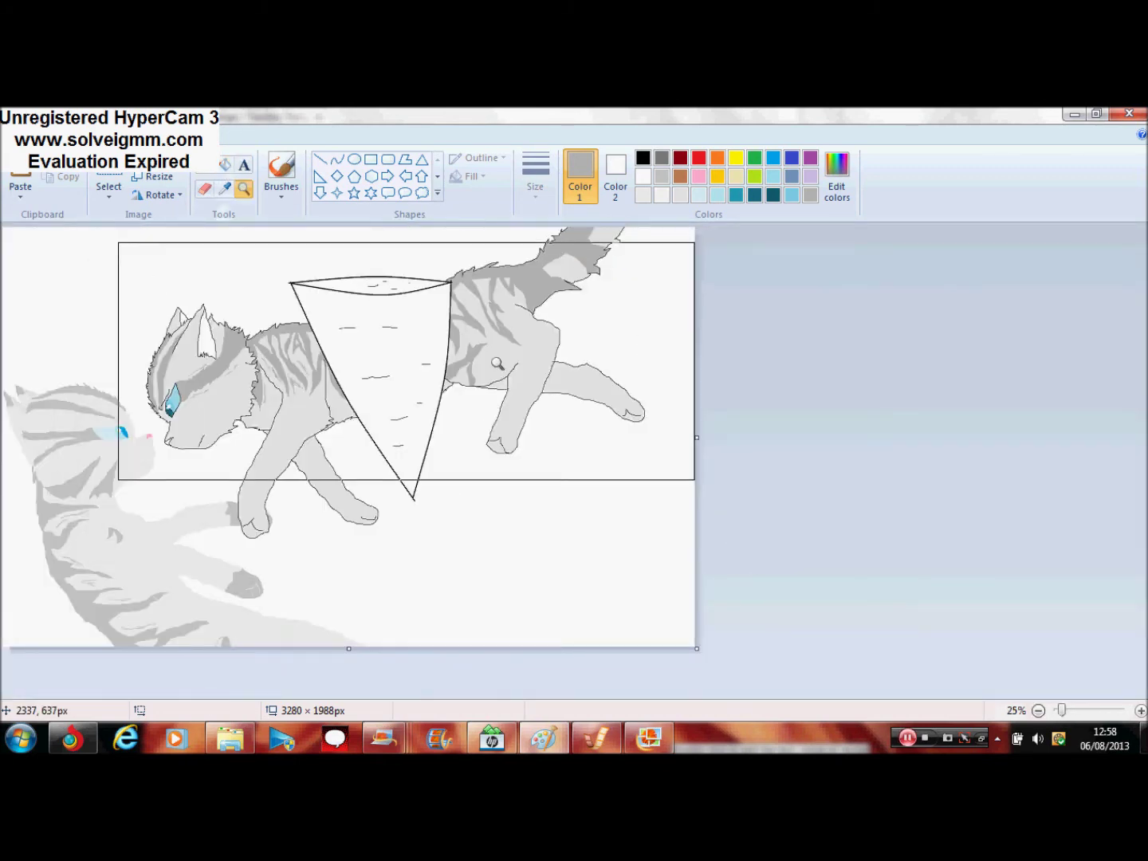
left_click(738, 445)
left_click(206, 165)
left_click_drag(428, 275, 493, 349)
left_click_drag(604, 365, 662, 418)
left_click_drag(526, 519, 494, 582)
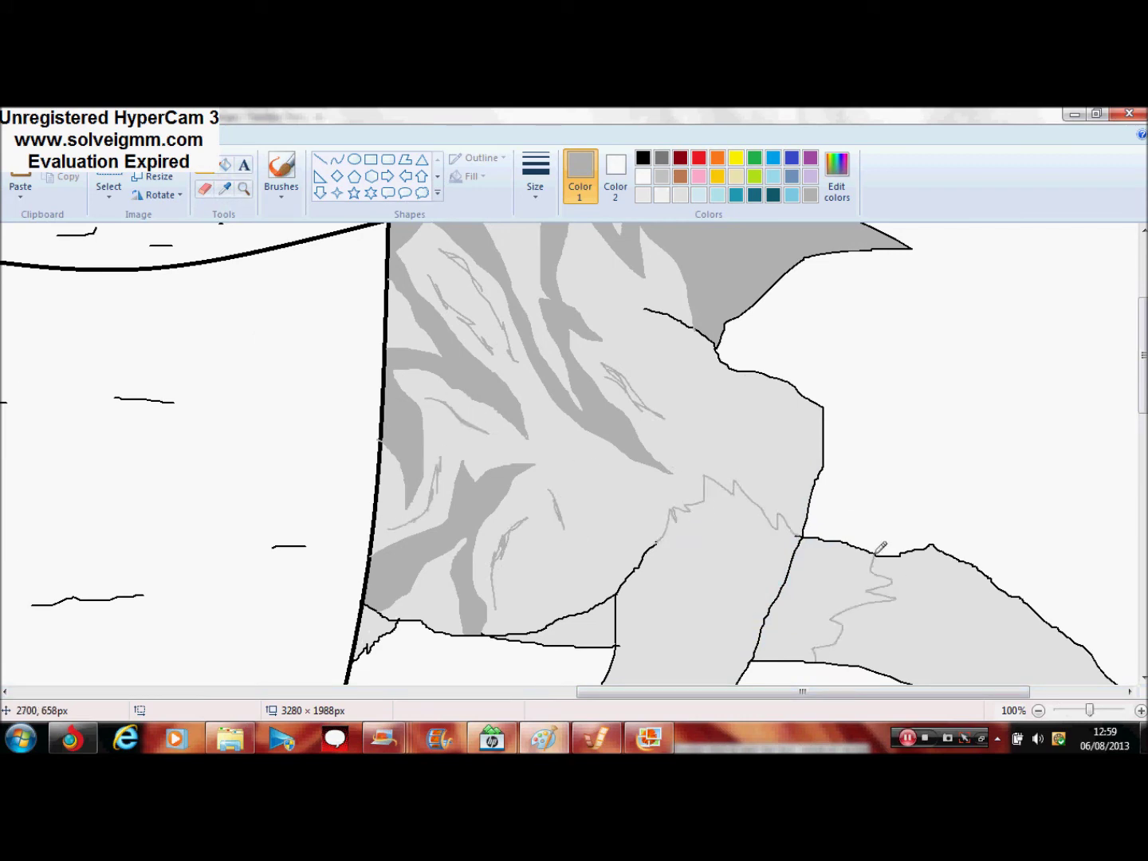
- Fill the lower parts of both hind legs with the darker grey
left_click(226, 166)
left_click(659, 594)
left_click(921, 618)
- Draw a boundary line across each front leg and fill both lower legs and paws with the darker grey
left_click(1038, 711)
left_click(1038, 711)
left_click(244, 189)
left_click(367, 506)
left_click(368, 506)
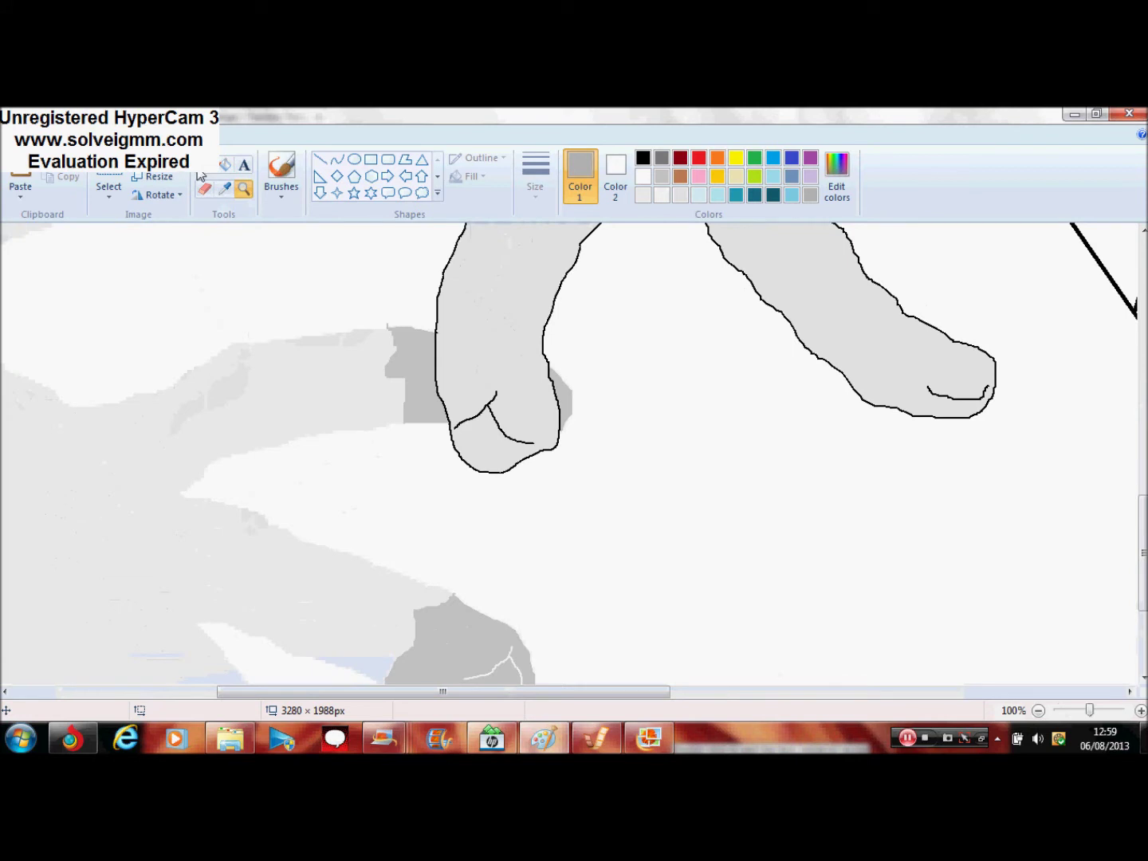
left_click(206, 165)
left_click_drag(465, 230, 523, 248)
left_click_drag(722, 246, 852, 248)
left_click(226, 165)
left_click(503, 338)
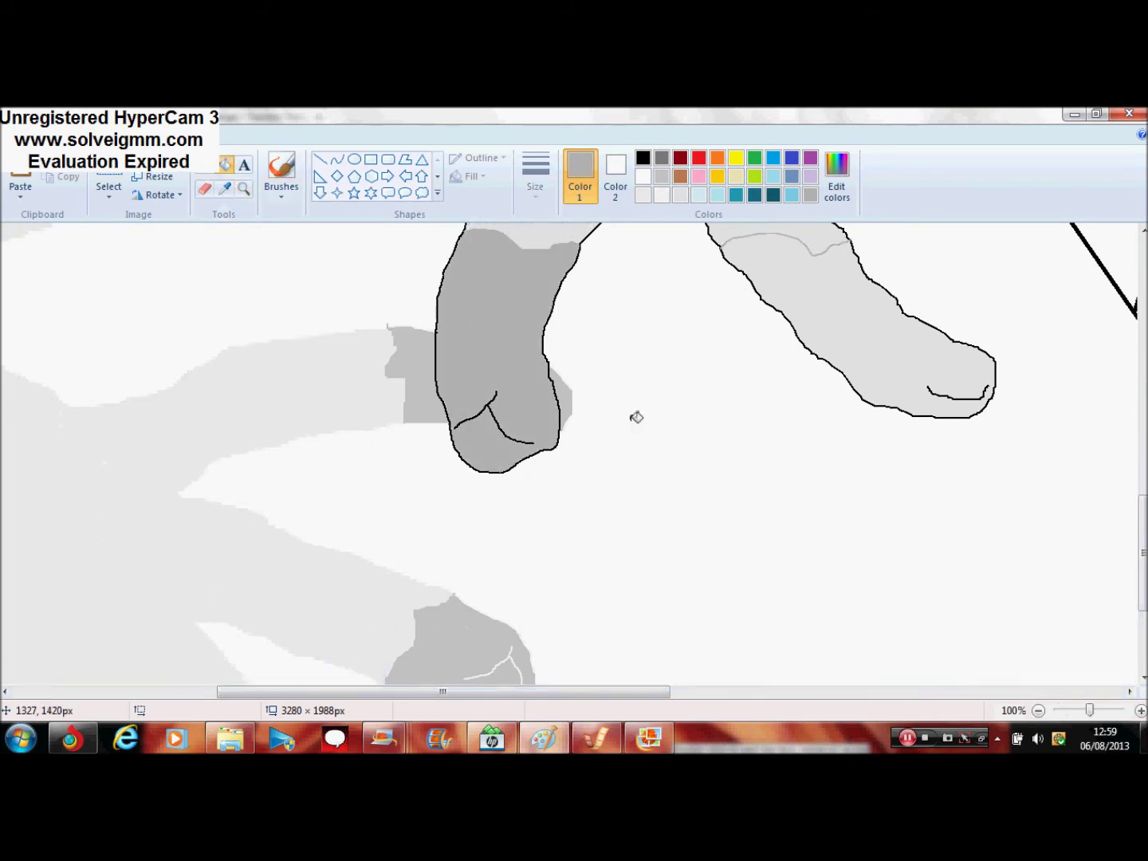
left_click(886, 363)
left_click(1038, 711)
left_click(1038, 711)
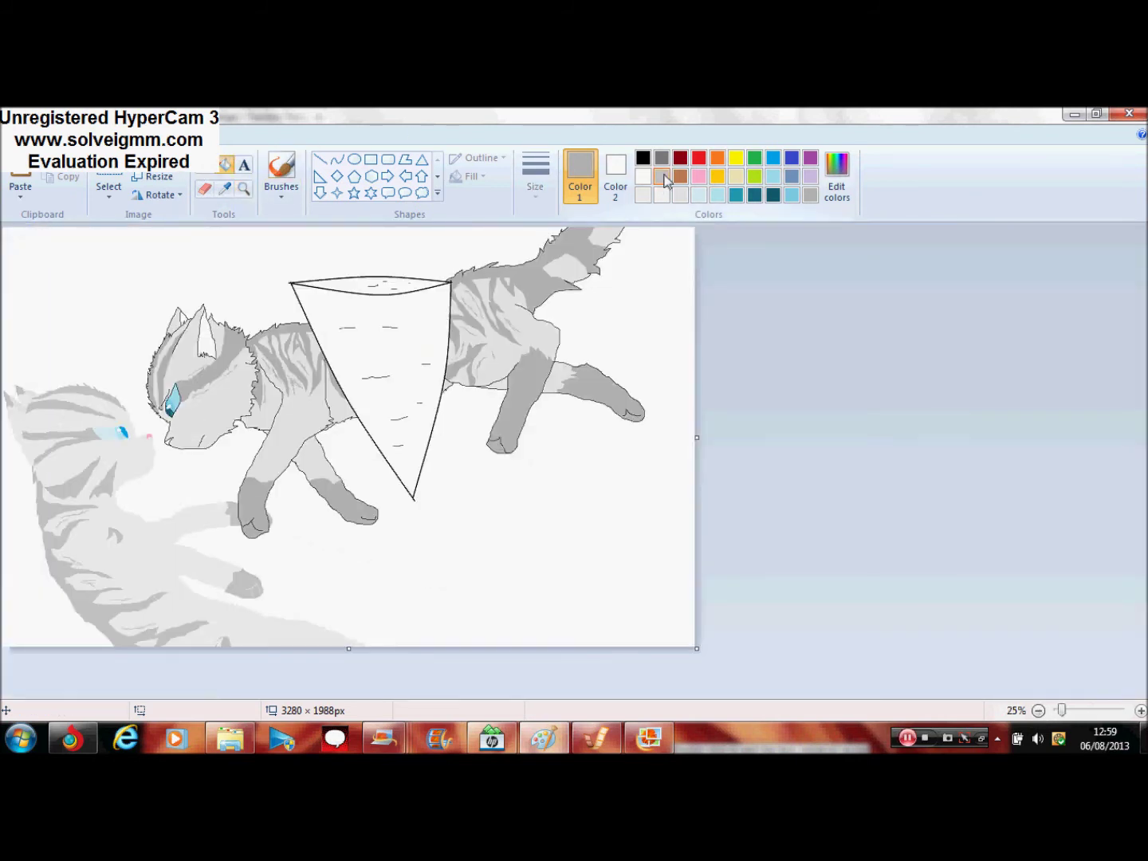
- Fill the inside of the walking cat's ear with the darker grey and mix a pale pink custom colour
left_click(204, 336)
left_click(699, 177)
left_click(836, 177)
left_click_drag(751, 328, 751, 318)
left_click(418, 536)
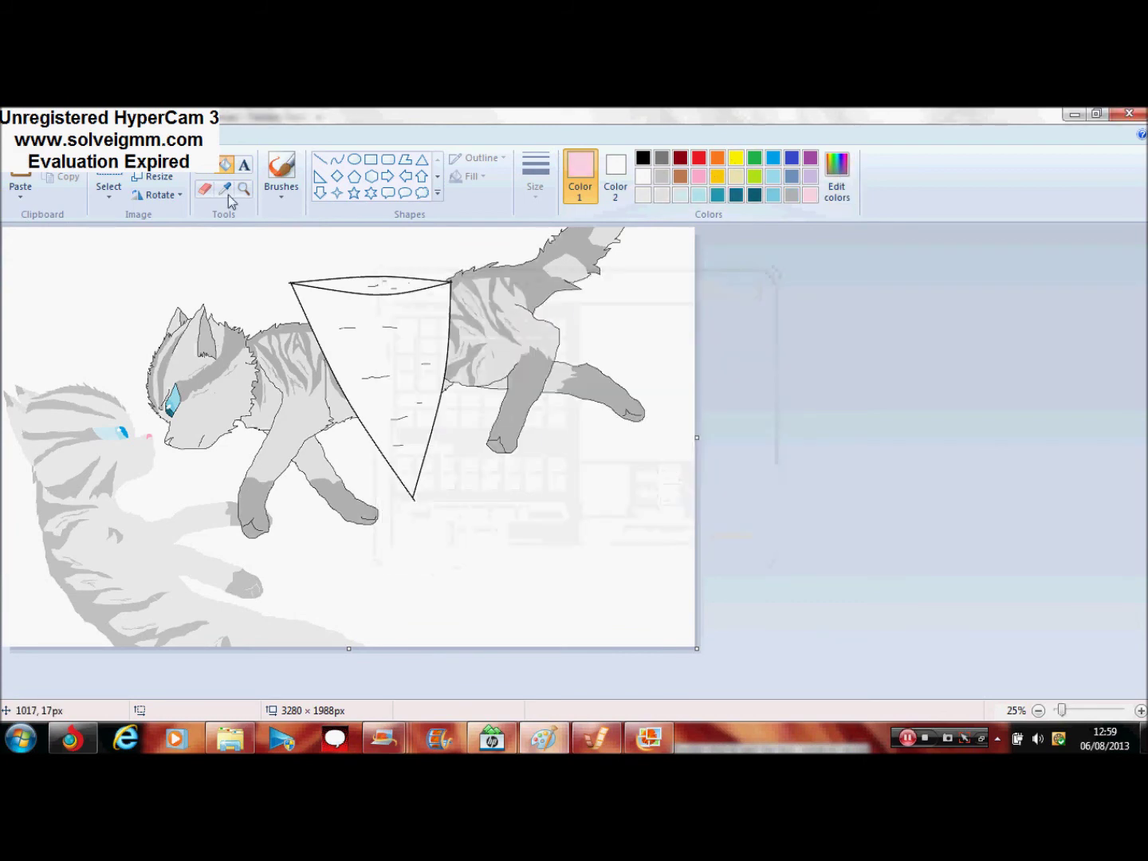
- Fill the walking cat's nose with pink
left_click(244, 189)
left_click(167, 436)
double_click(446, 456)
left_click(225, 165)
left_click(477, 509)
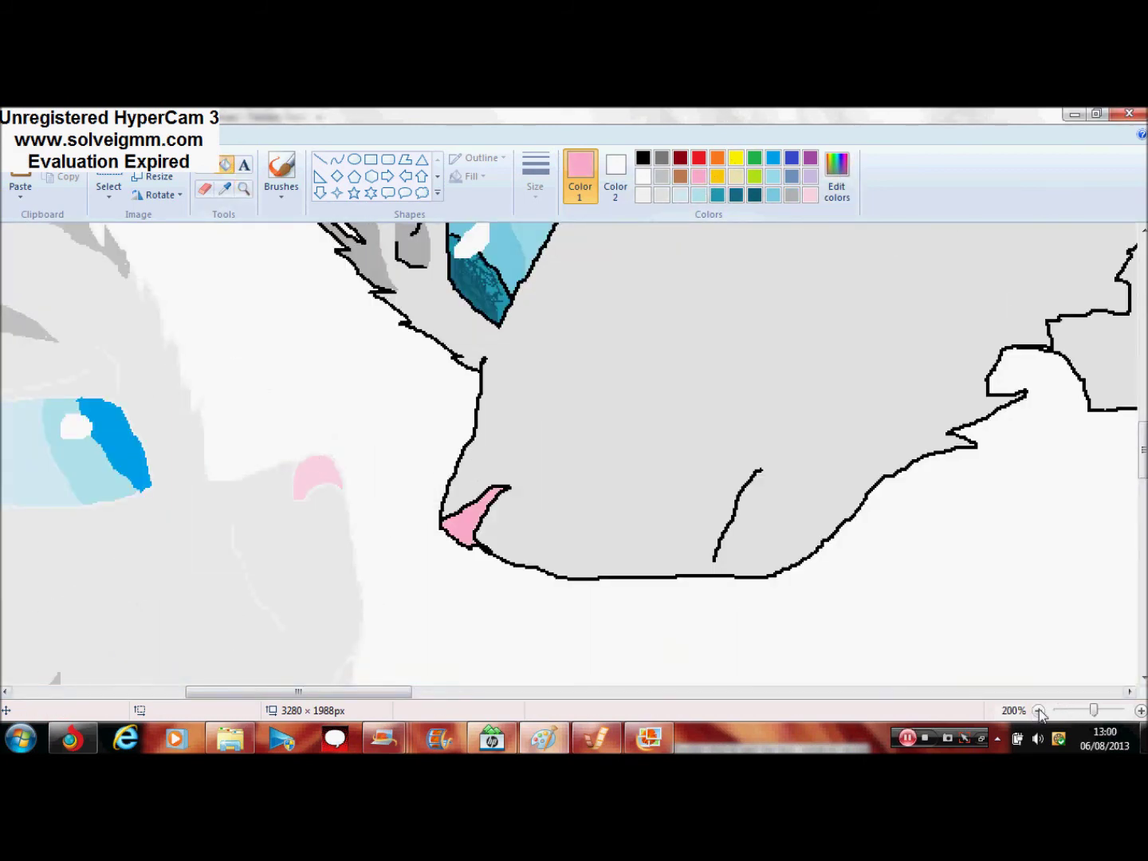
left_click(1038, 710)
left_click(1038, 710)
left_click(1038, 710)
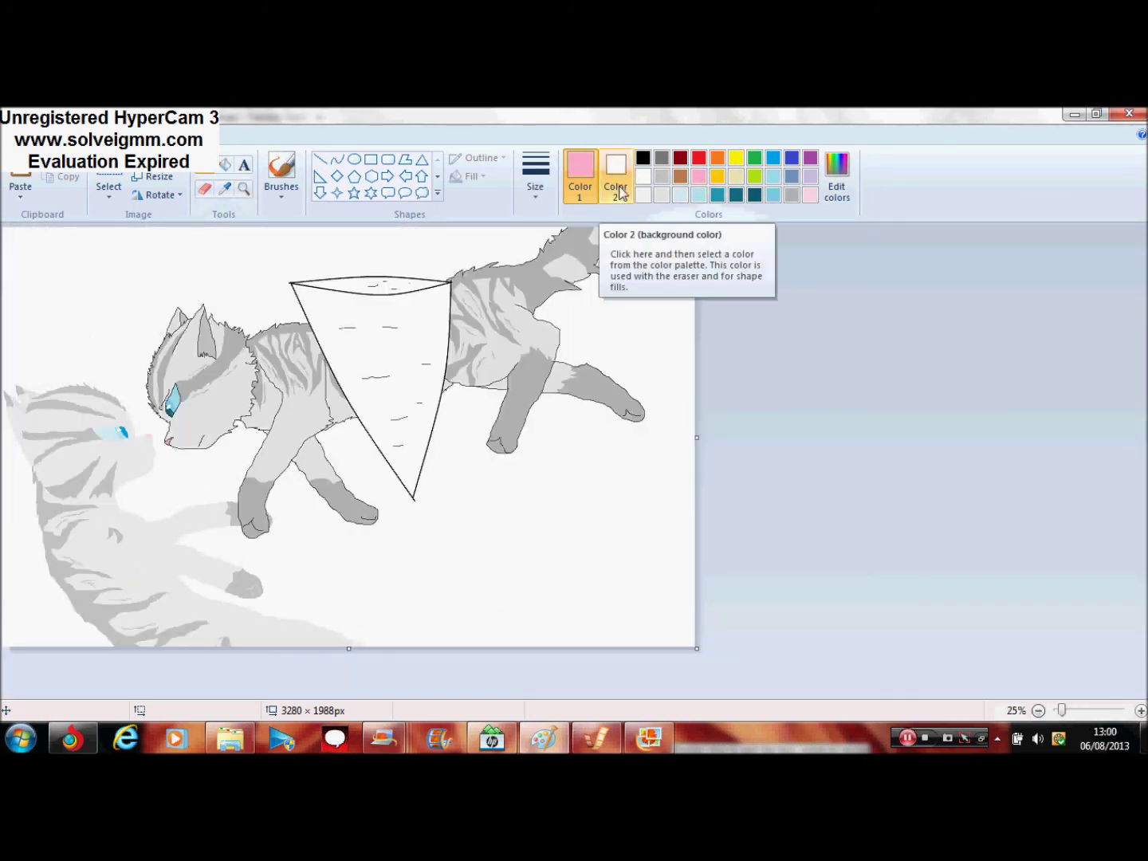
- Mix a dark brown from the palette brown and fill the cone's top opening and body with it
left_click(680, 177)
left_click(836, 177)
left_click_drag(753, 390, 753, 408)
left_click(417, 536)
left_click(225, 165)
left_click(359, 286)
left_click(382, 346)
- Mix a darker brown (red 90, green 56, blue 37) and outline small shadows beneath the cone's surface marks
left_click(837, 177)
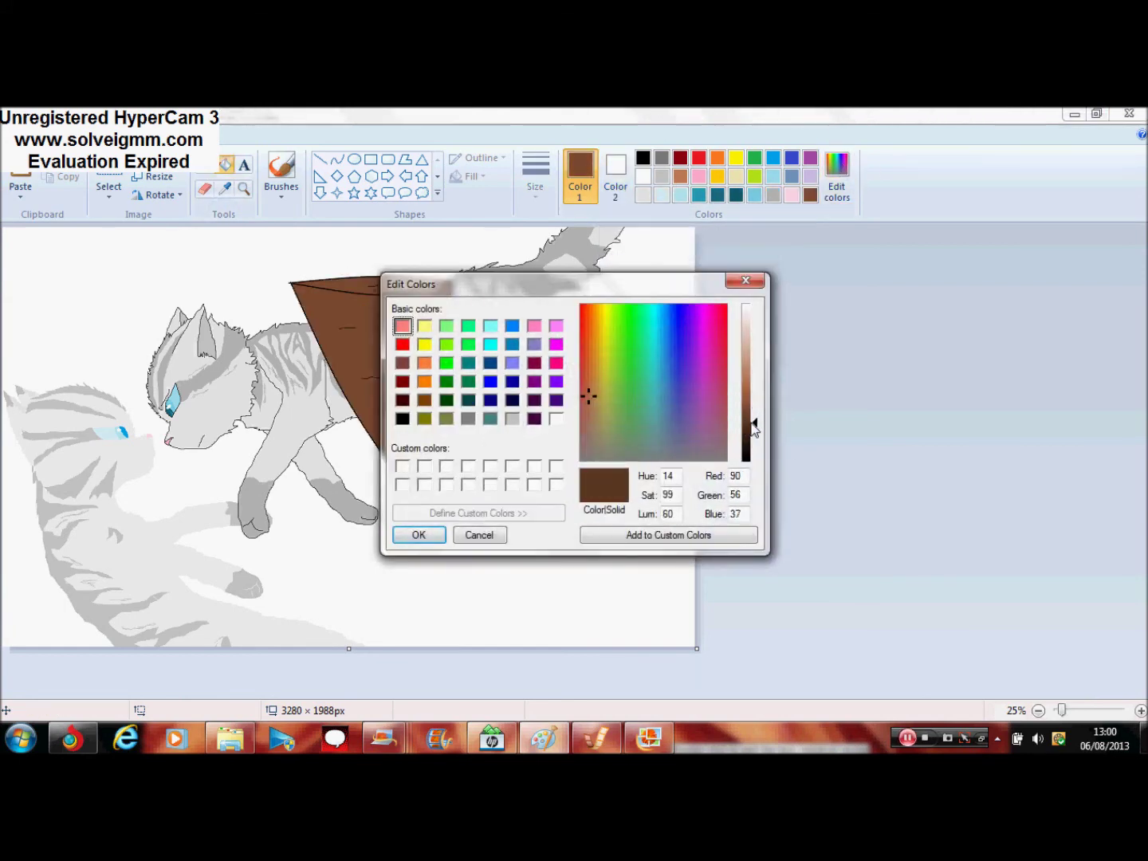
left_click(748, 423)
left_click(417, 536)
left_click(244, 189)
triple_click(374, 327)
left_click(206, 165)
left_click_drag(291, 464, 349, 496)
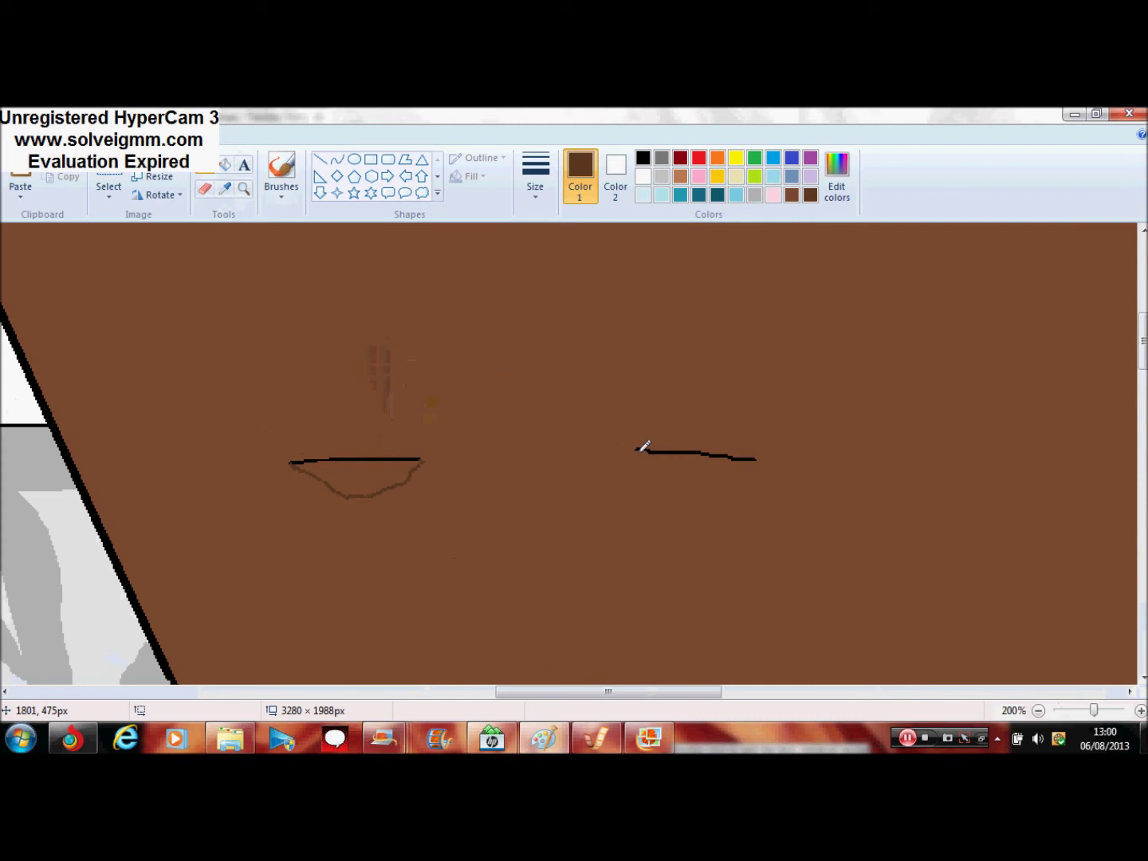
left_click(1038, 711)
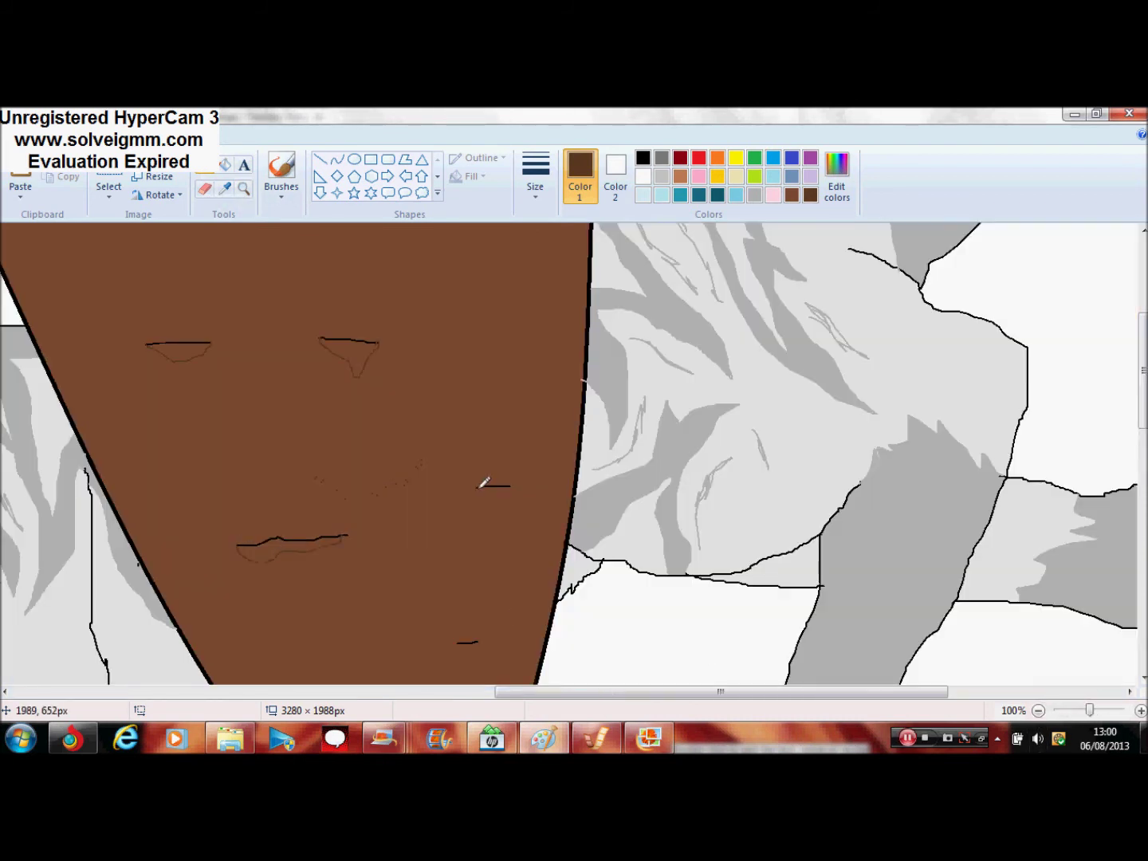
scroll(993, 390, "down", 3)
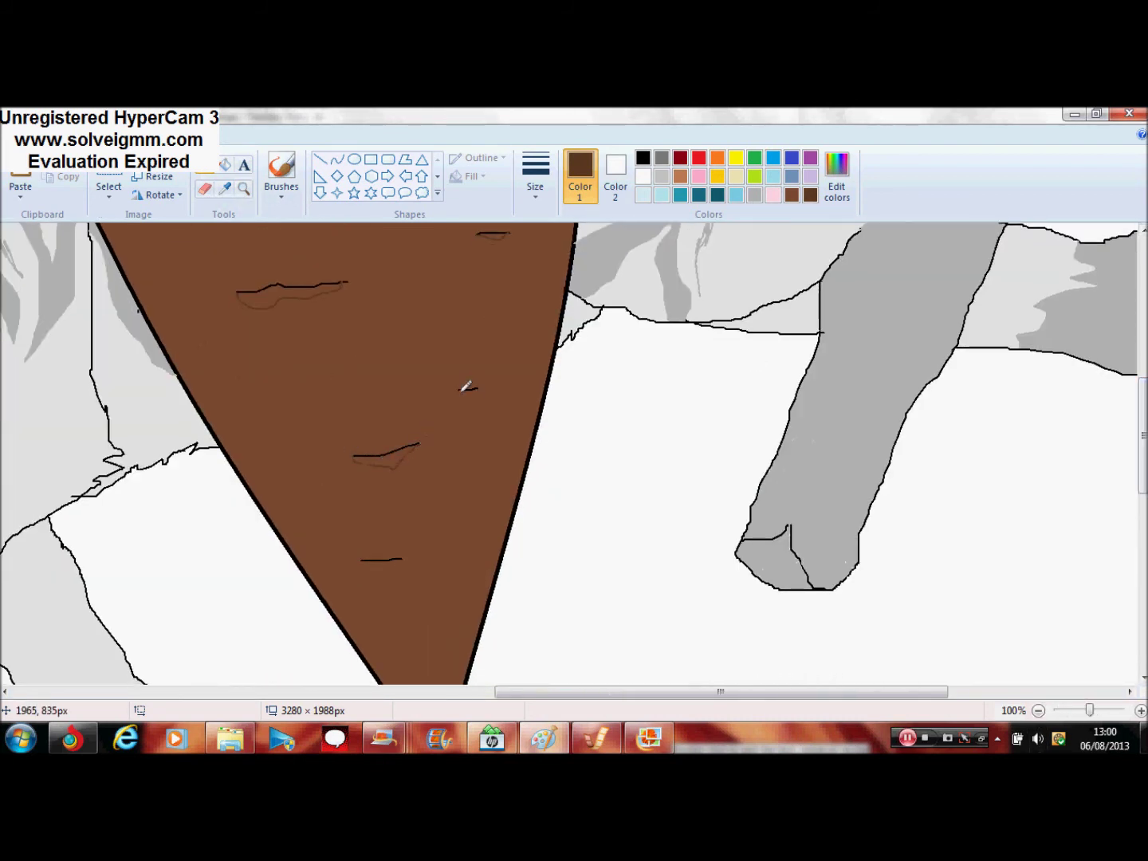
- Fill the outlined shadows on the cone with the darker brown and add matching shading to its top opening
left_click(224, 165)
left_click(275, 290)
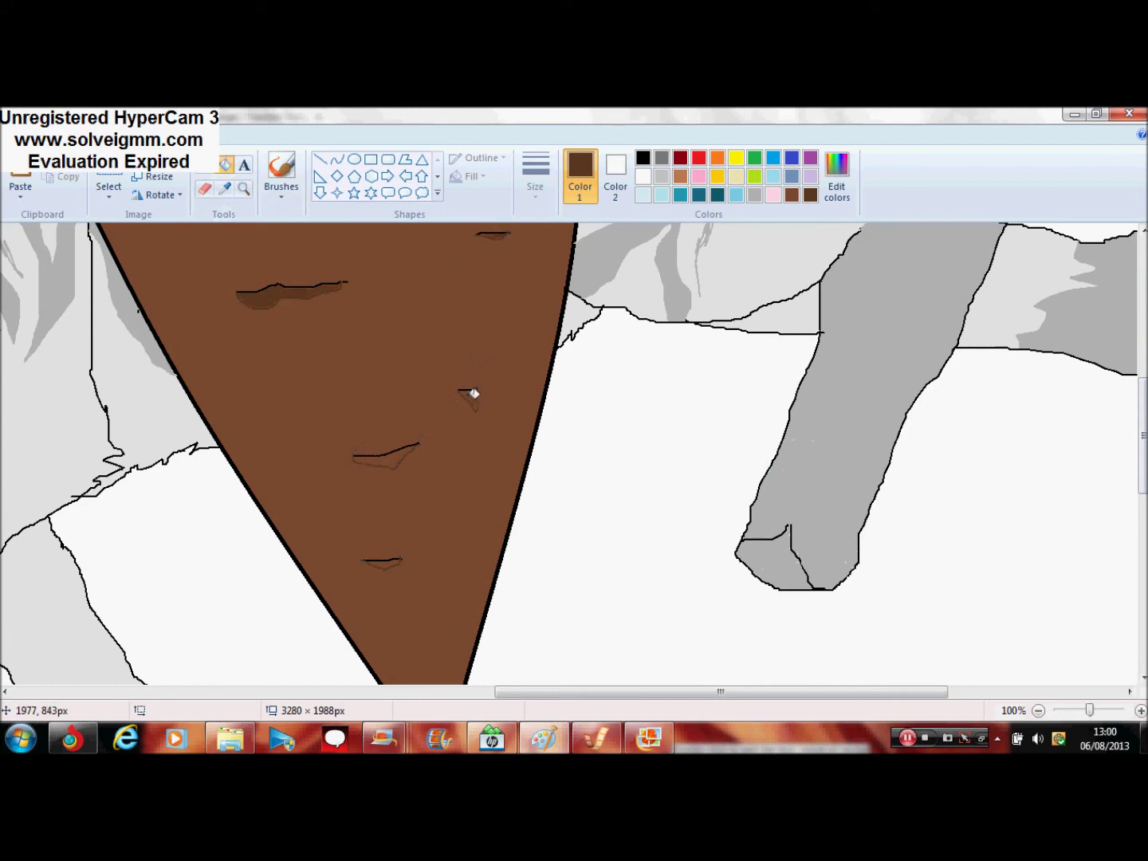
scroll(690, 483, "up", 4)
scroll(968, 541, "up", 1)
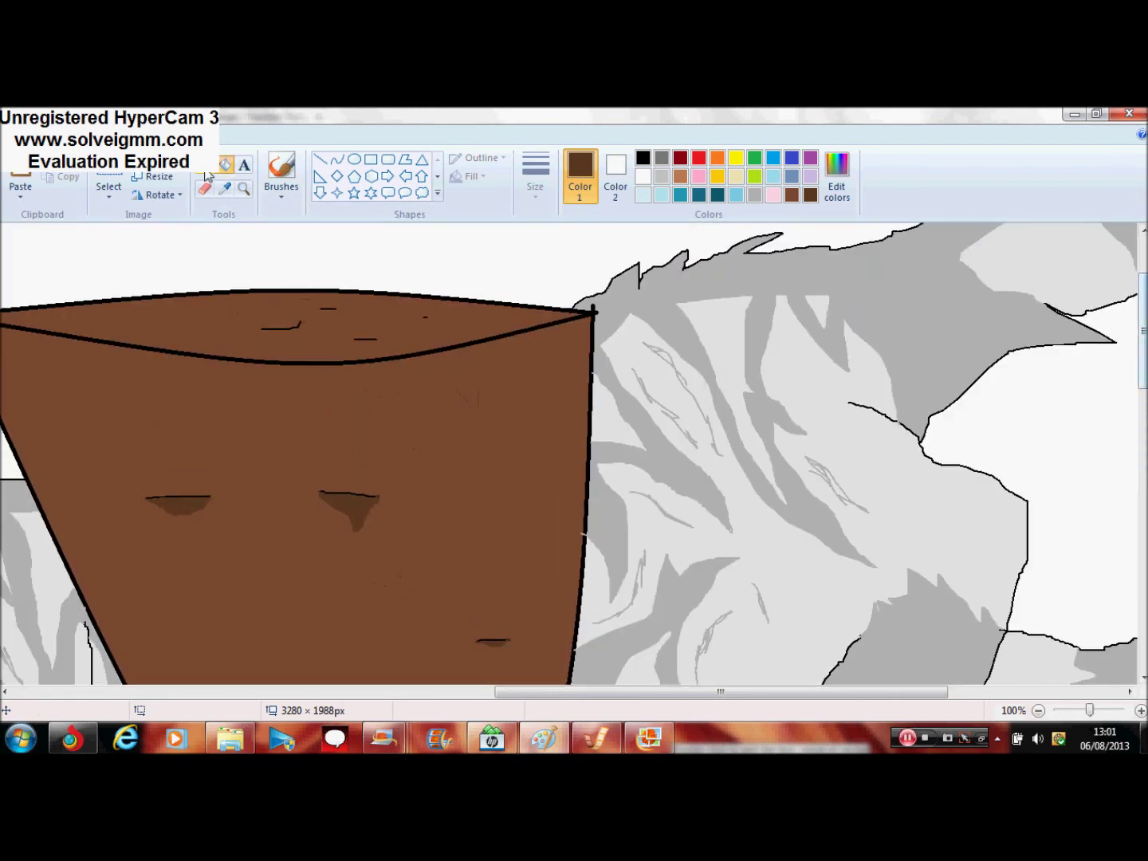
left_click(206, 164)
double_click(1038, 711)
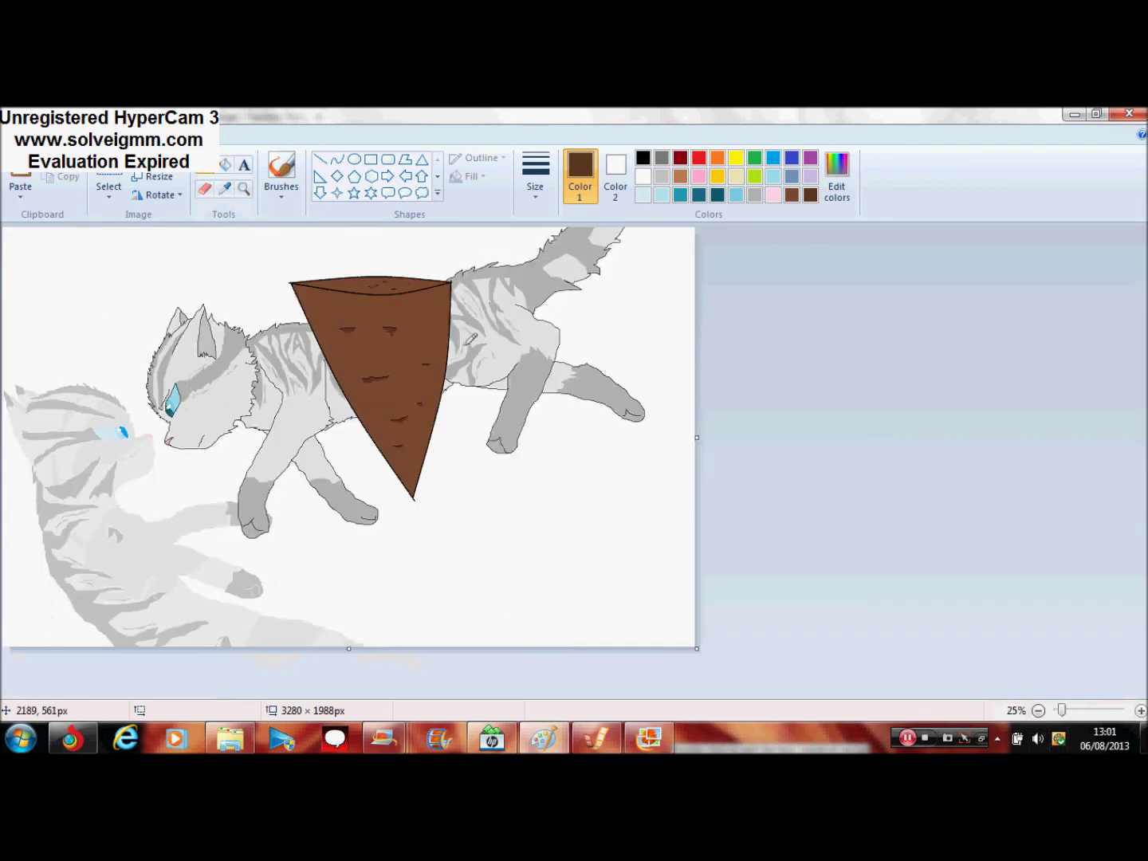
- Set the thinnest pencil line and scribble a black wound on the walking cat's shoulder
left_click(244, 189)
double_click(415, 405)
left_click(463, 361)
left_click(206, 164)
left_click(535, 177)
left_click(562, 231)
mouse_move(483, 583)
left_mouse_down()
mouse_move(475, 468)
mouse_move(510, 494)
left_mouse_up()
key("ctrl+z")
left_click(642, 157)
mouse_move(426, 505)
left_mouse_down()
mouse_move(553, 552)
mouse_move(545, 490)
mouse_move(507, 514)
mouse_move(571, 591)
mouse_move(606, 606)
left_mouse_up()
- Scribble red and dark red strokes over the black shoulder wound
left_click(699, 158)
mouse_move(554, 528)
left_mouse_down()
mouse_move(592, 536)
mouse_move(574, 523)
mouse_move(598, 513)
mouse_move(571, 479)
left_mouse_up()
left_click(644, 158)
left_click(680, 158)
mouse_move(511, 515)
left_mouse_down()
mouse_move(575, 536)
mouse_move(568, 508)
mouse_move(538, 533)
mouse_move(553, 563)
left_mouse_up()
left_click(643, 158)
left_click(1038, 711)
left_click(1038, 711)
left_click(1038, 711)
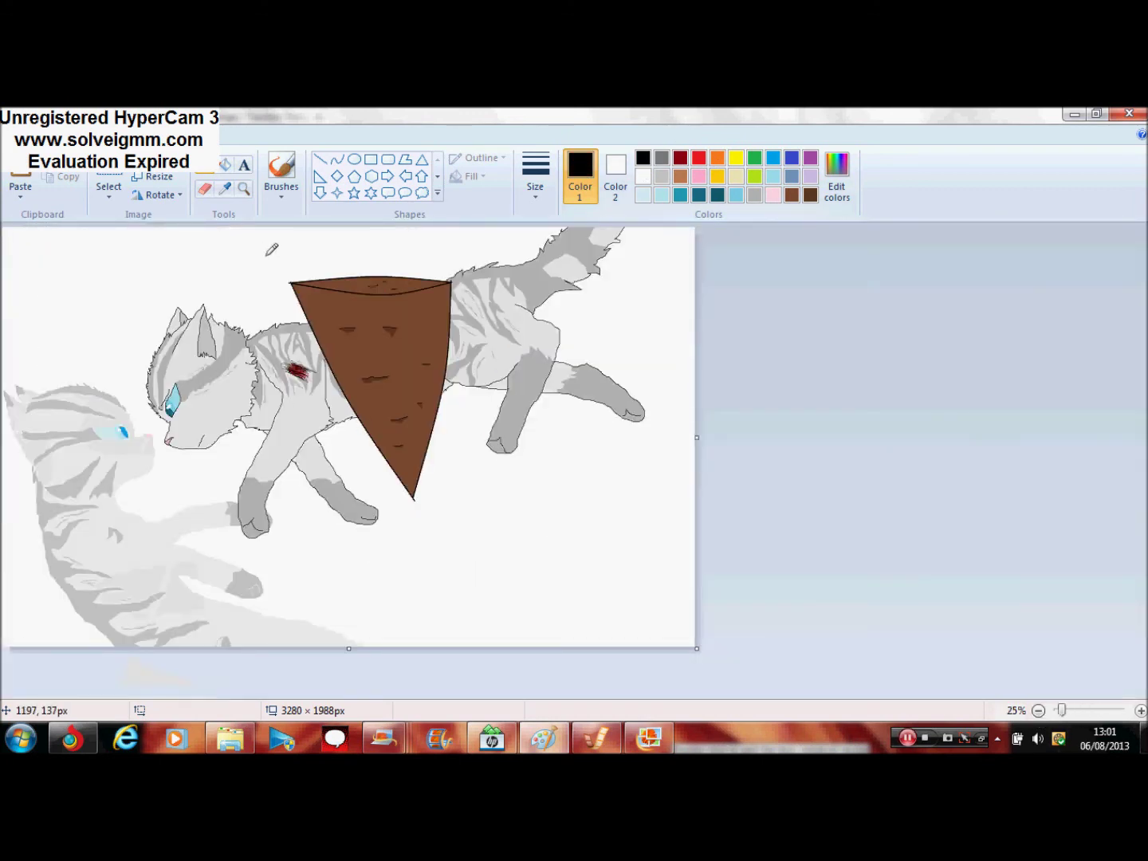
- Extend the shoulder wound with more thin black scribbled strokes
left_click(244, 189)
left_click(279, 398)
left_click(588, 426)
left_click(588, 427)
left_click(588, 426)
left_click(205, 166)
mouse_move(295, 447)
left_mouse_down()
mouse_move(436, 519)
mouse_move(239, 383)
mouse_move(391, 510)
left_mouse_up()
- Add red and dark red strokes across the enlarged shoulder wound
left_click(698, 157)
mouse_move(247, 398)
left_mouse_down()
mouse_move(399, 494)
mouse_move(454, 367)
left_mouse_up()
left_click(678, 160)
mouse_move(383, 499)
left_mouse_down()
mouse_move(327, 479)
mouse_move(357, 487)
mouse_move(319, 383)
left_mouse_up()
left_click(642, 159)
left_click(1039, 712)
left_click(1039, 712)
left_click(1038, 711)
- Scribble a small black and red bloodstain on the cone's edge beside the walking cat's belly
left_click(244, 189)
left_click(440, 444)
left_click(434, 411)
left_click(432, 406)
left_click(205, 166)
mouse_move(437, 501)
left_mouse_down()
mouse_move(522, 550)
mouse_move(461, 562)
mouse_move(482, 566)
left_mouse_up()
left_click(699, 158)
left_click(643, 158)
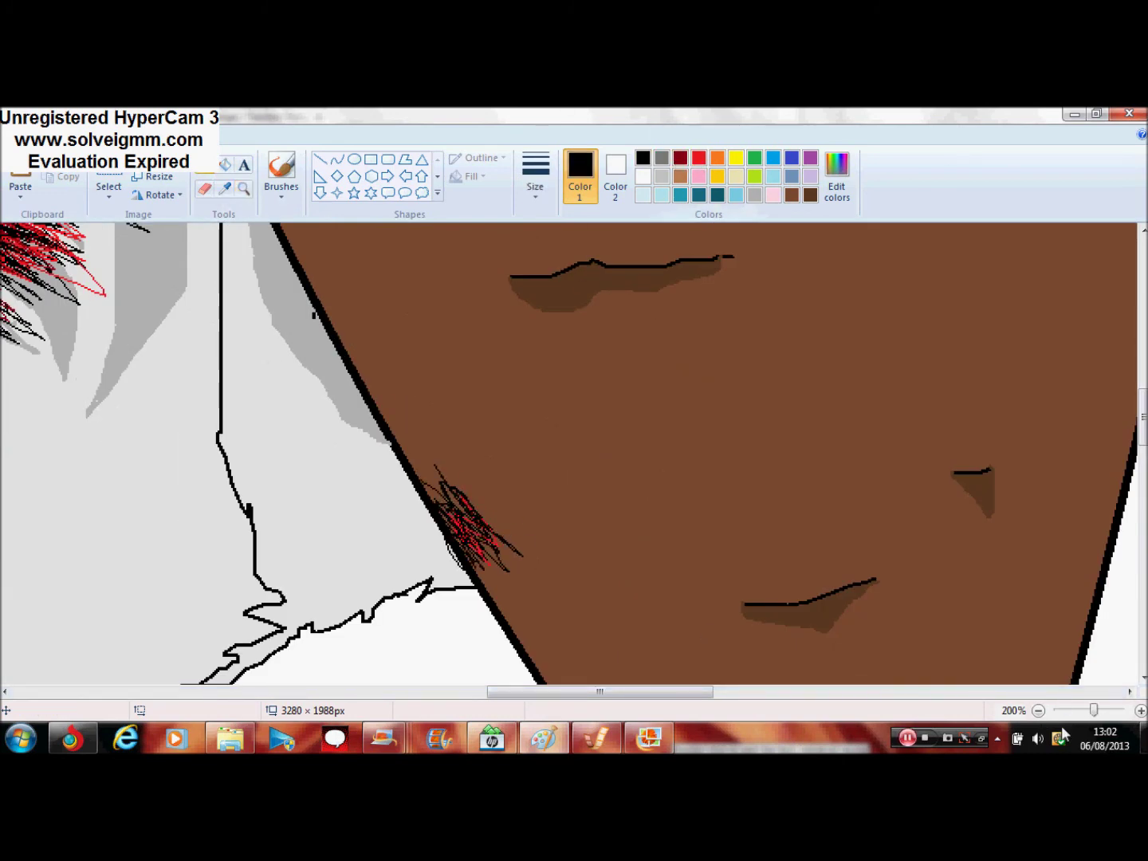
left_click(1039, 710)
left_click(1039, 710)
left_click(1039, 711)
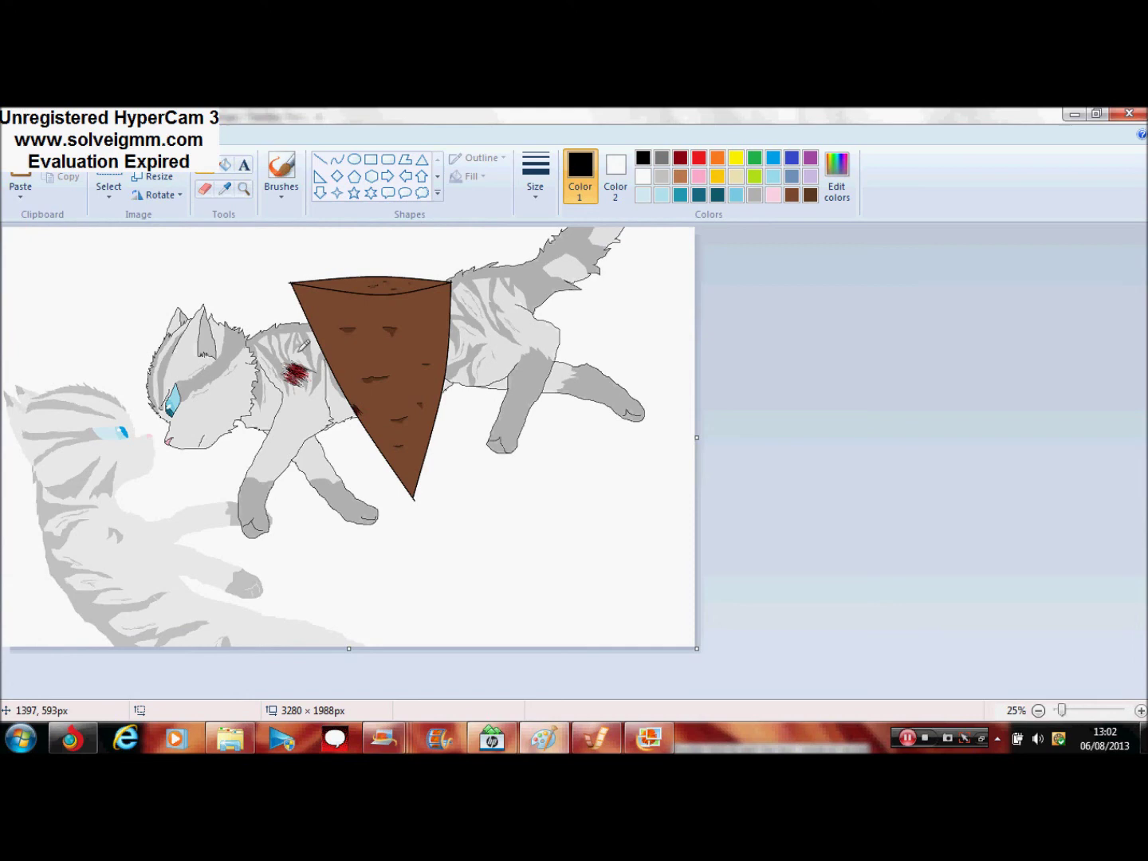
- Draw thin black scratch strokes on the walking cat's flank behind the cone
left_click(243, 188)
left_click(448, 317)
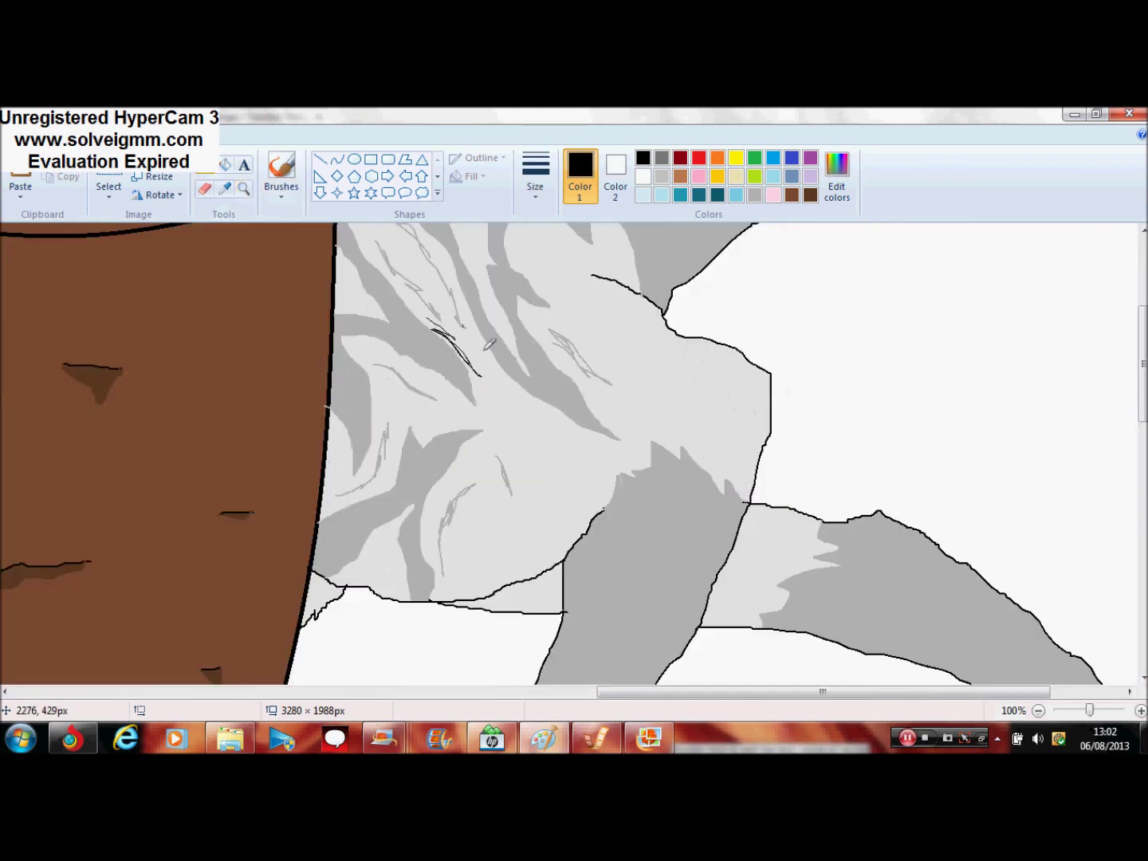
- Undo the scratch strokes below the walking cat's eye and scribble a compact black scratch there
left_click_drag(657, 692, 318, 692)
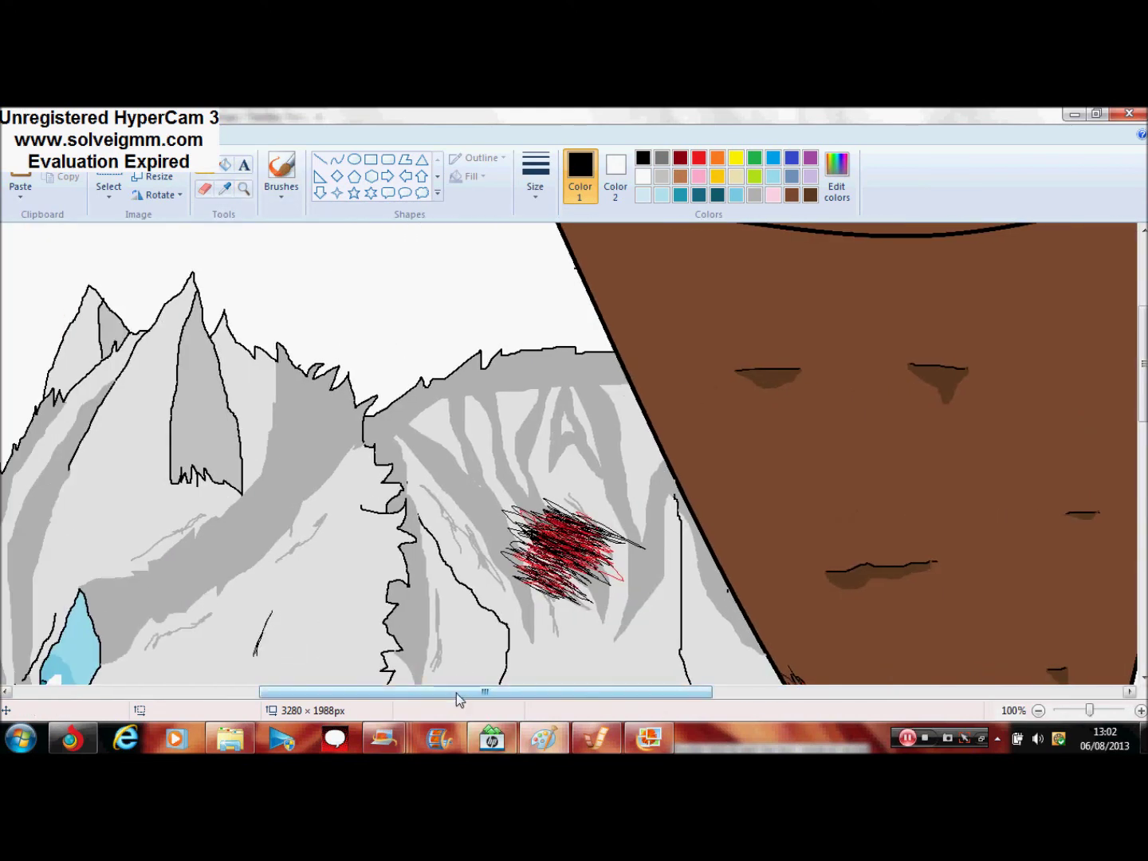
left_click_drag(456, 692, 363, 692)
left_click_drag(1143, 364, 1143, 407)
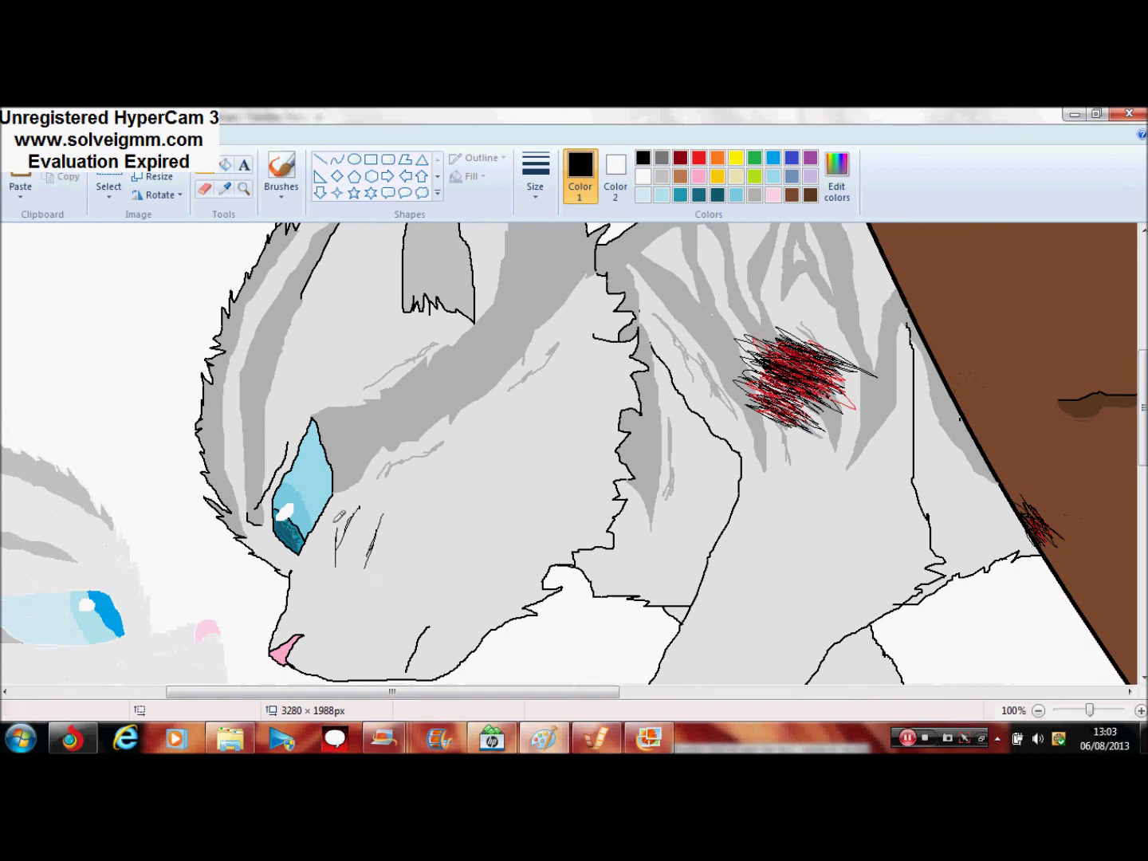
key("ctrl+z")
key("ctrl+z")
key("ctrl+z")
key("ctrl+z")
key("ctrl+z")
left_click_drag(331, 549, 358, 514)
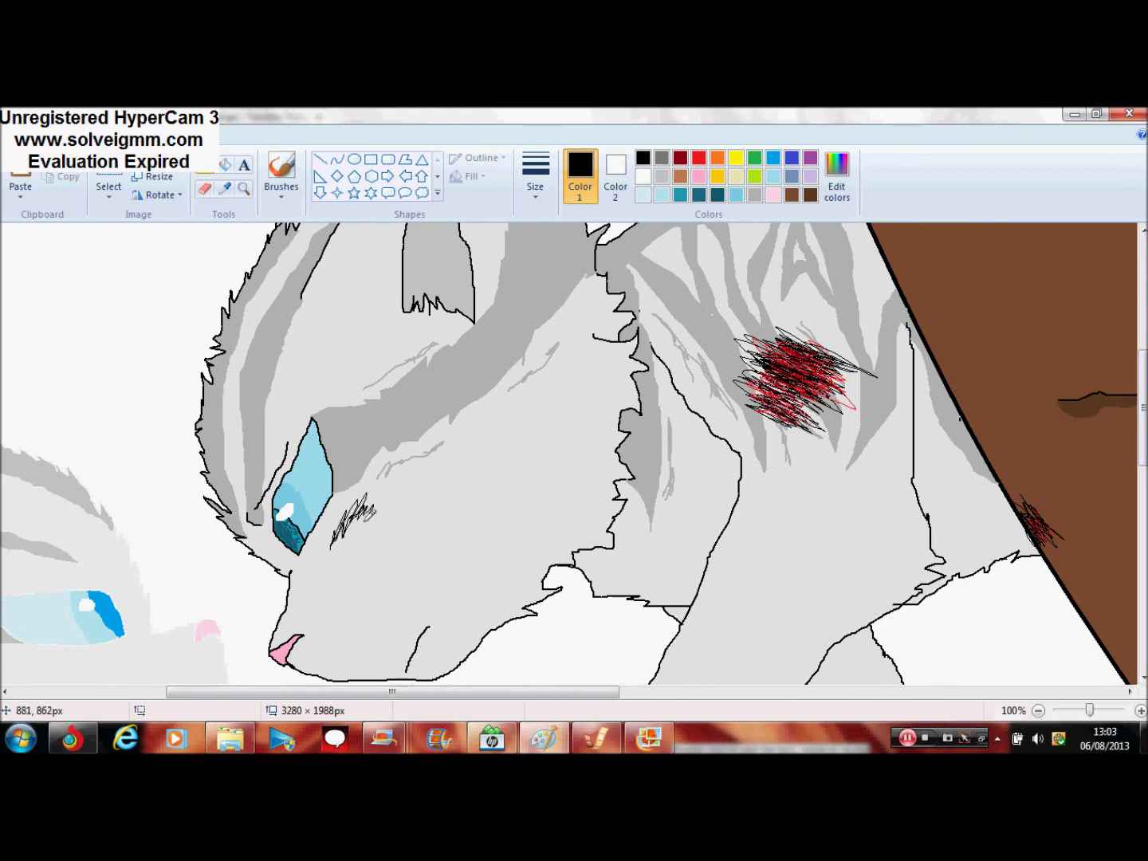
left_click(1037, 711)
left_click(1038, 710)
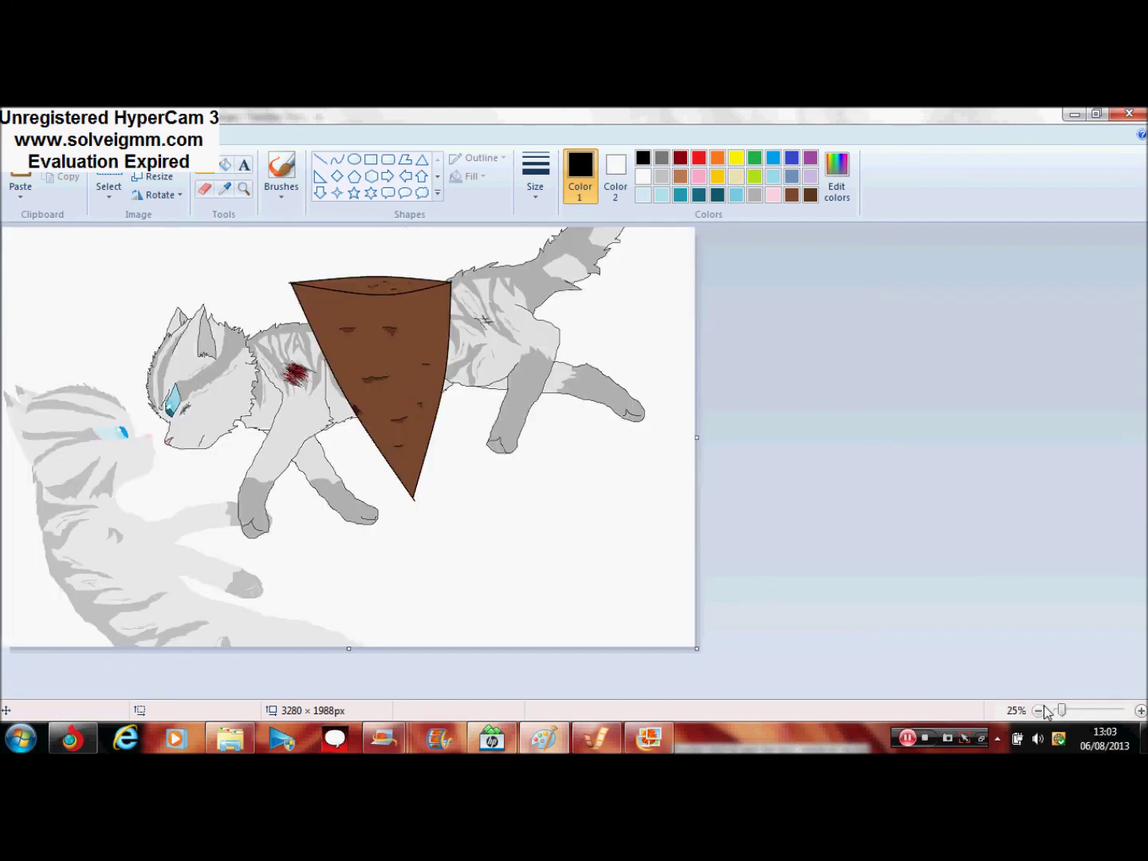
- Sample a pale colour from the picture and draw small four-point stars above the pale cat and between both faces
left_click(242, 190)
left_click(103, 402)
left_click(103, 402)
left_click(337, 192)
left_click(225, 190)
left_click(96, 514)
left_click_drag(124, 402, 140, 419)
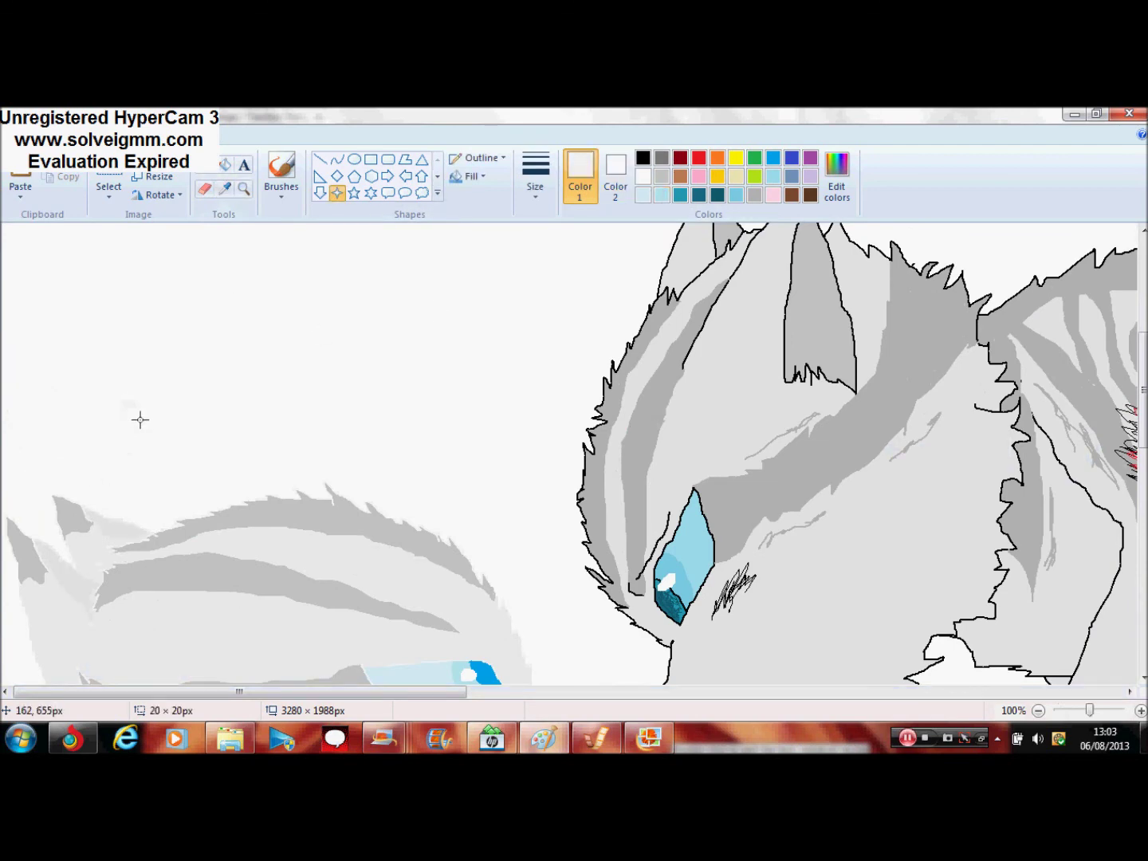
left_click_drag(384, 457, 386, 457)
left_click_drag(555, 630, 615, 689)
- Draw more pale four-point stars around the cats' front legs and the space below the cone
left_click_drag(1143, 390, 1144, 480)
left_click_drag(584, 300, 585, 289)
left_click_drag(573, 562, 634, 628)
left_click_drag(880, 438, 928, 502)
scroll(566, 440, "down", 1, "ctrl")
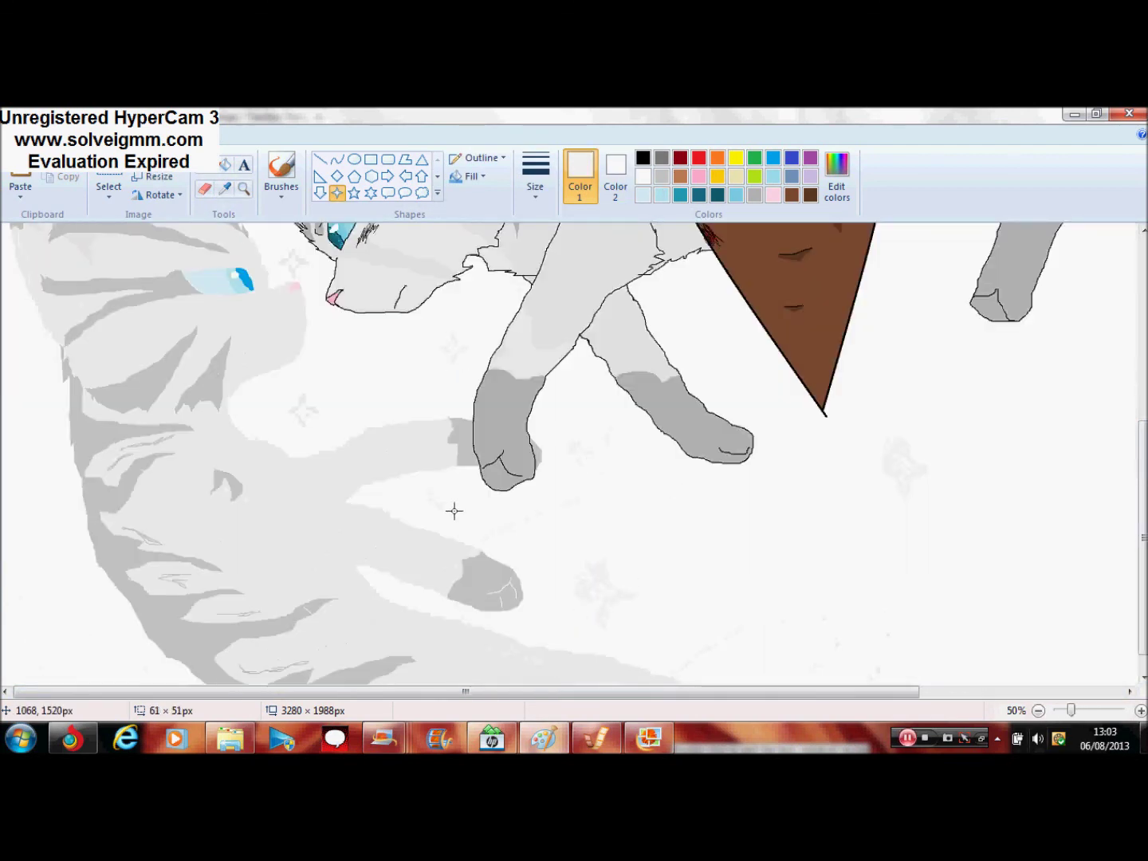
- Add pale four-point stars along the canvas's lower area and beside the pale cat's back
left_click_drag(560, 641, 561, 641)
left_click_drag(1144, 562, 1143, 587)
left_click_drag(685, 627, 719, 663)
left_click_drag(13, 417, 46, 460)
left_click_drag(43, 595, 79, 635)
left_click_drag(173, 660, 212, 690)
scroll(18, 480, "up", 3)
left_click_drag(2, 306, 18, 325)
- Fill the star outlines with the pale colour
left_click(226, 165)
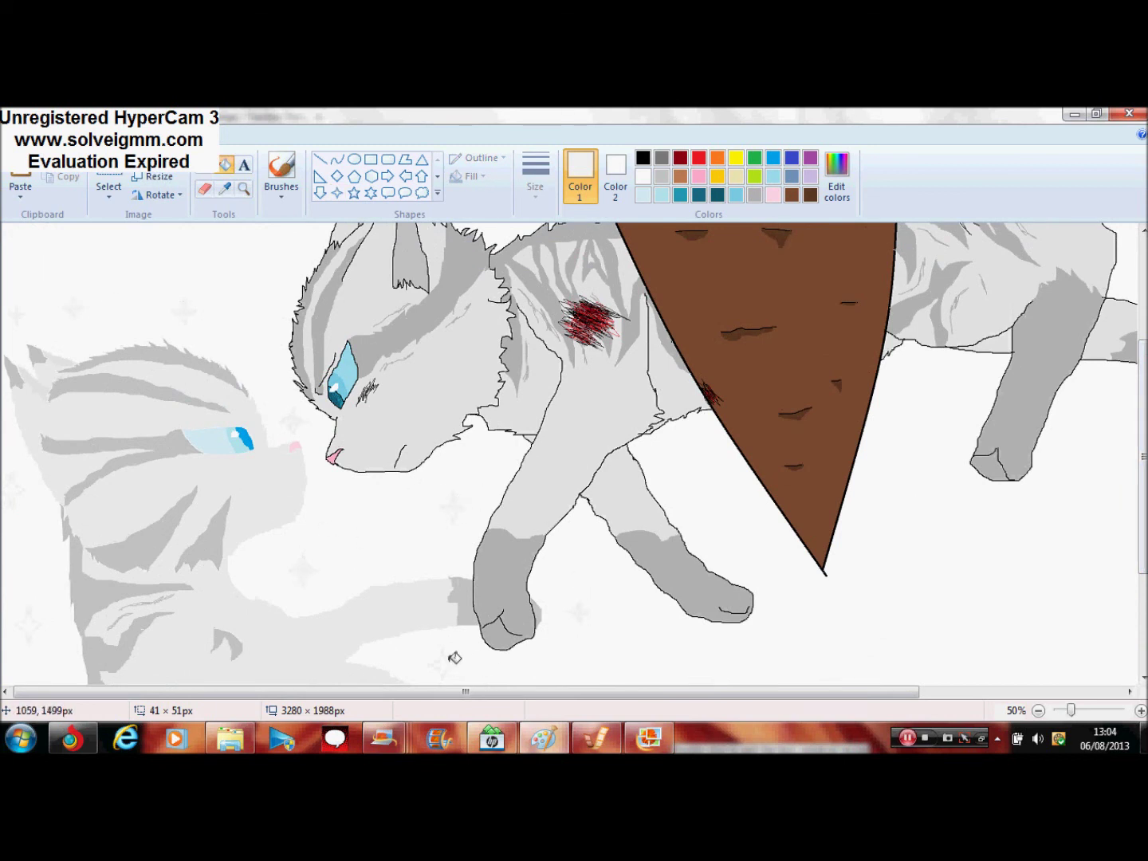
left_click(46, 612)
scroll(397, 551, "down", 3)
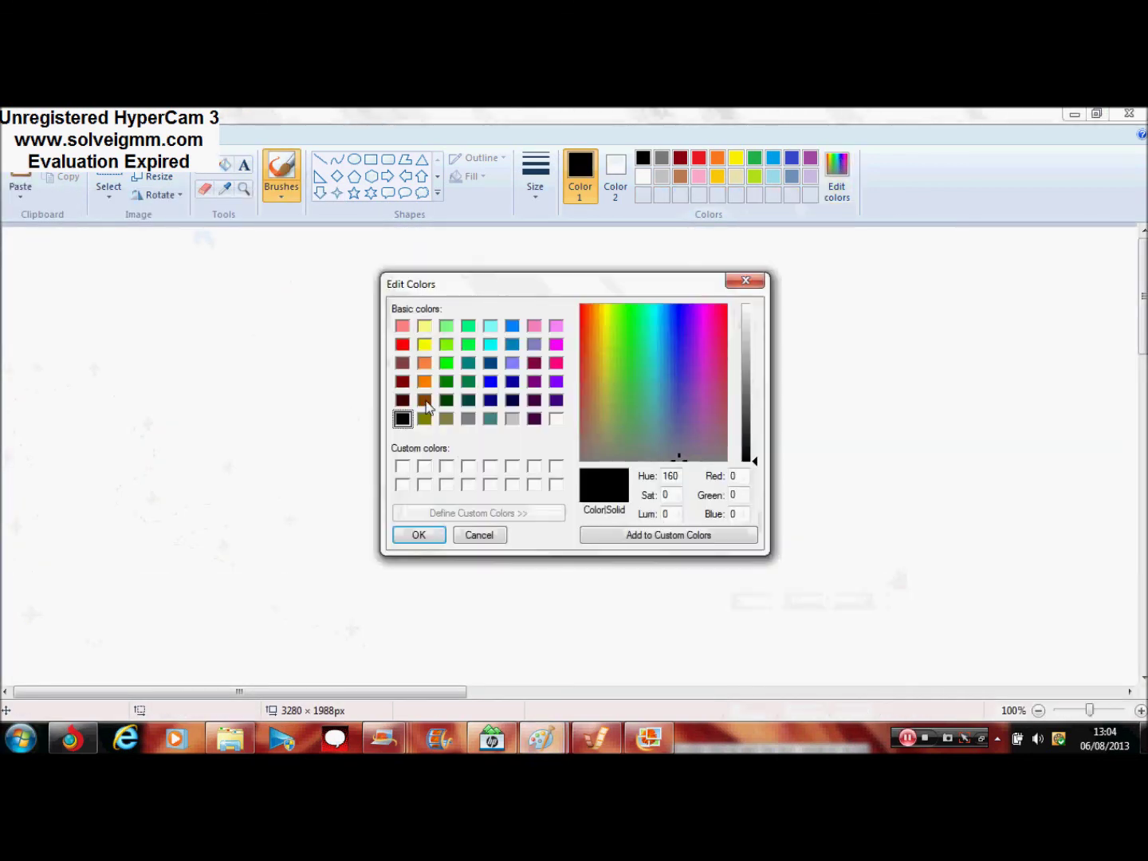
- Fill the blank canvas with a very dark brown and mix an even darker brown (red 26, green 13, blue 0)
left_click(425, 401)
left_click(411, 536)
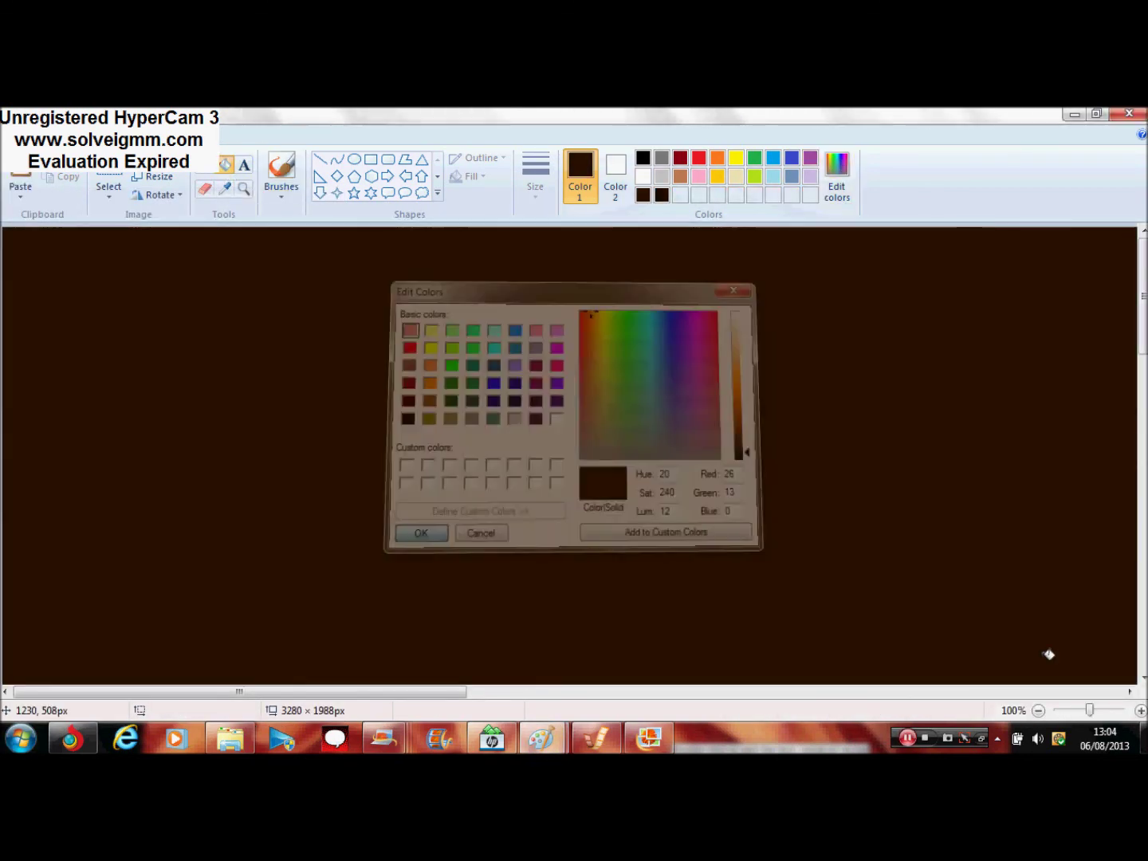
left_click(419, 535)
left_click(1039, 710)
left_click(1039, 711)
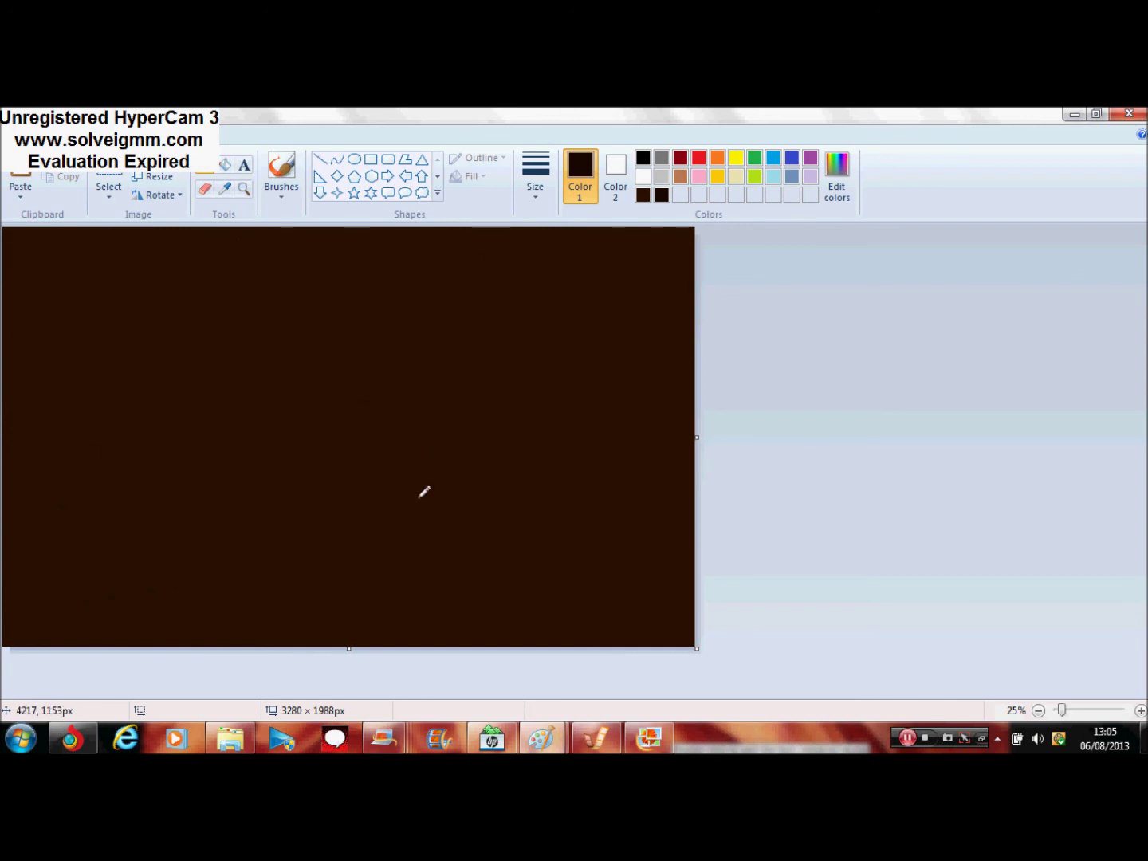
- Open another blank Paint canvas and draw a thin, slightly wavy black line across its upper part
left_click(20, 739)
left_click(77, 247)
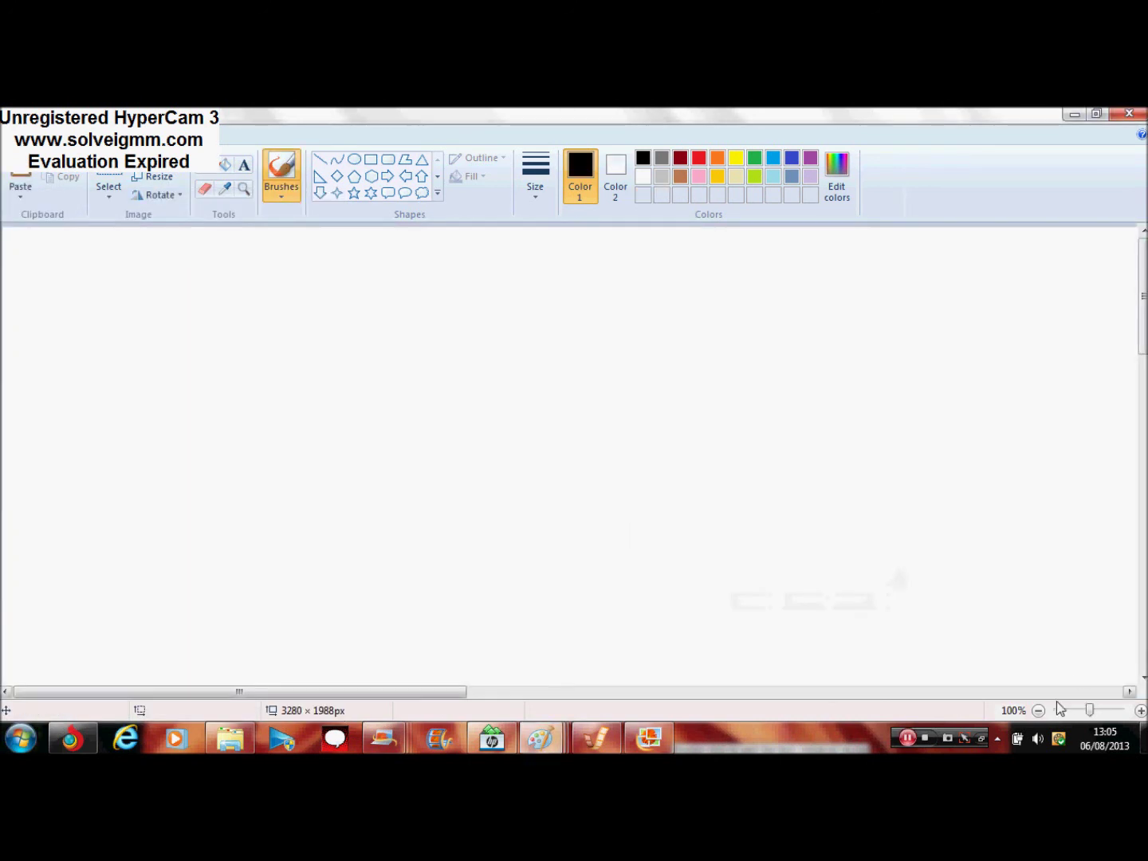
left_click(1039, 710)
left_click(1038, 710)
left_click(205, 166)
left_click_drag(694, 313, 409, 313)
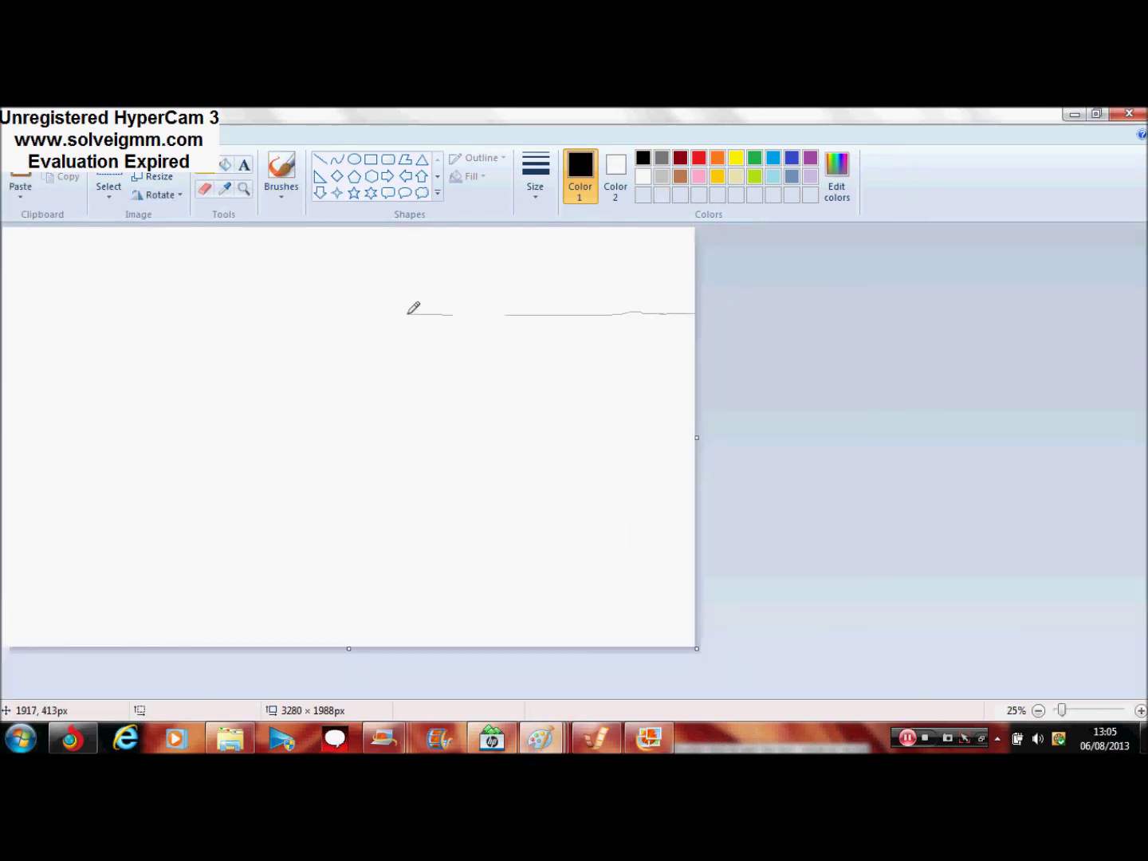
- Try to fill the area above the horizontal line with black
left_click(225, 165)
left_click(479, 275)
key("ctrl+z")
- Close the gap in the horizontal line with a short pencil stroke
left_click(244, 188)
left_click(638, 315)
left_click(940, 399)
left_click(972, 479)
left_click(206, 167)
left_click_drag(858, 421, 856, 427)
left_click(1039, 711)
left_click(1039, 710)
left_click(1038, 711)
- Mix a darker brown from the palette brown and fill the area above the line with it
left_click(225, 165)
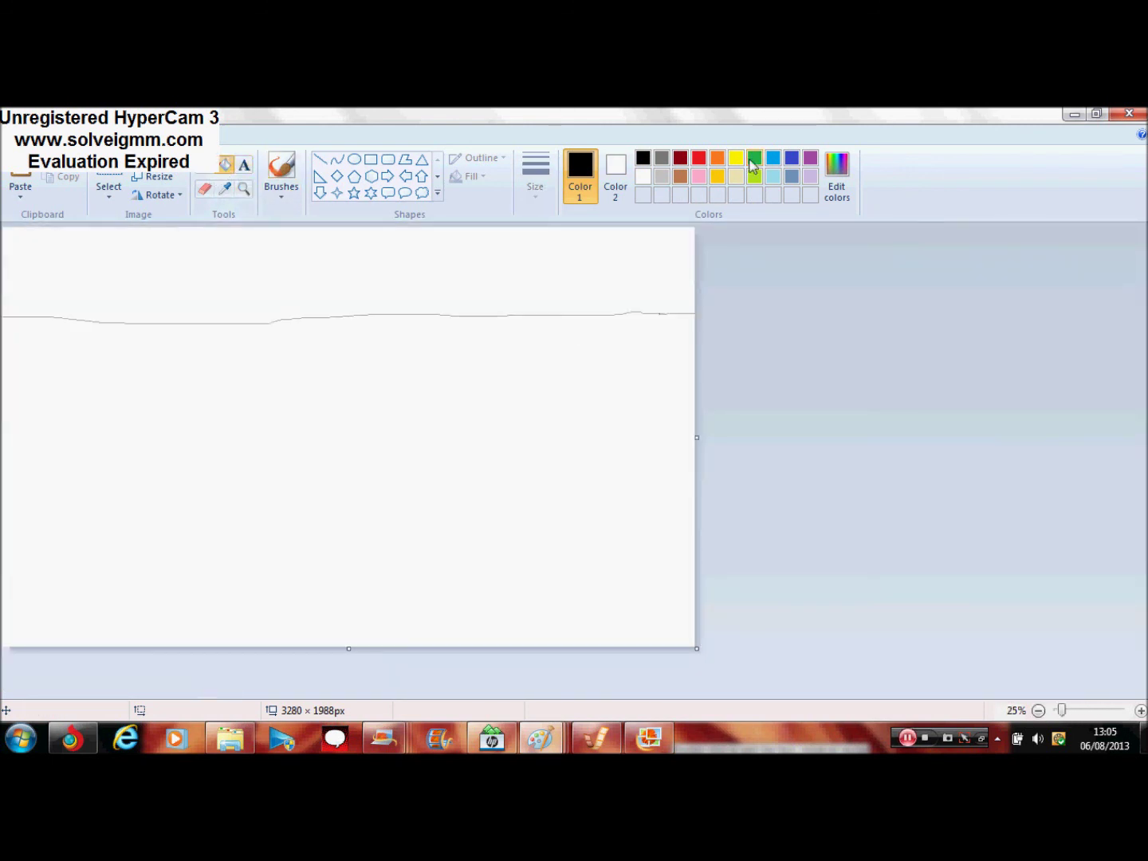
left_click(680, 178)
left_click(840, 170)
left_click_drag(754, 377, 751, 439)
left_click(433, 536)
left_click(319, 279)
- Choose another custom colour and draw pencil strokes along the dividing line and within the filled upper area
left_click(209, 167)
left_click(838, 176)
left_click(442, 539)
left_click_drag(57, 318, 259, 334)
left_click_drag(279, 335, 467, 317)
left_click_drag(367, 240, 339, 270)
- Copy the entire wood-textured background picture and switch to the other Paint window with the dark brown canvas
left_click(19, 136)
left_click(527, 198)
left_click(112, 199)
left_click(140, 293)
left_click(69, 177)
left_click(542, 739)
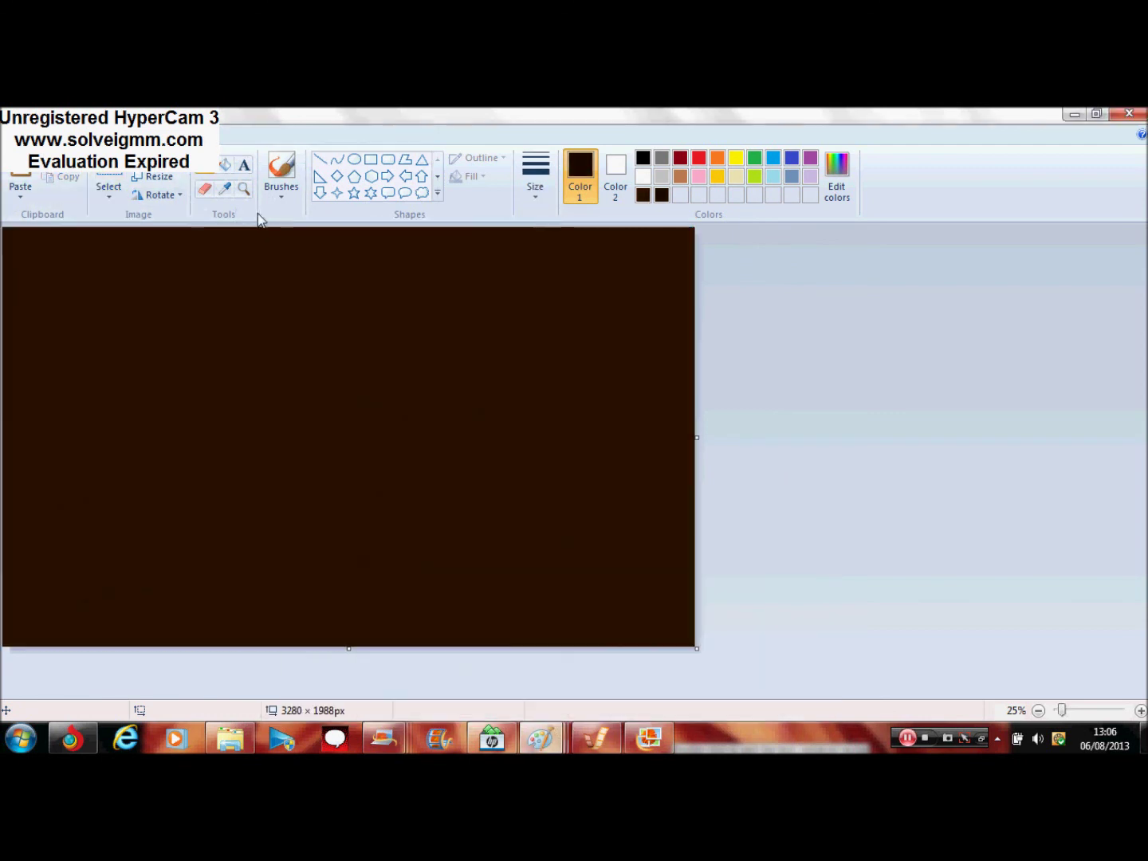
- Enable transparent selection, paste the wood texture onto the dark brown canvas and touch up the upper area with the pencil
left_click(110, 196)
left_click(167, 348)
left_click(20, 169)
left_click(205, 165)
left_click_drag(417, 250, 144, 324)
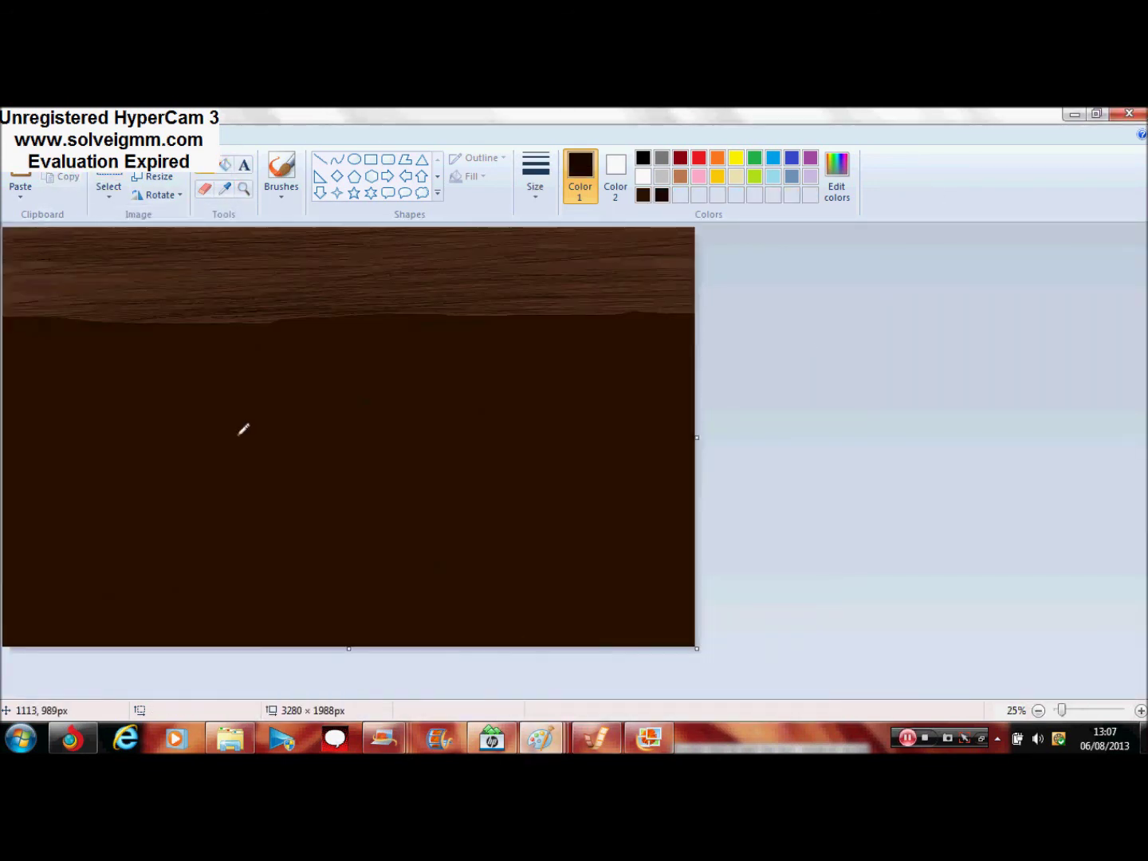
- Try pasting onto the background again, undo it, and switch to the window with the cat drawing
left_click(20, 173)
key("ctrl+z")
left_click(540, 738)
left_click(359, 658)
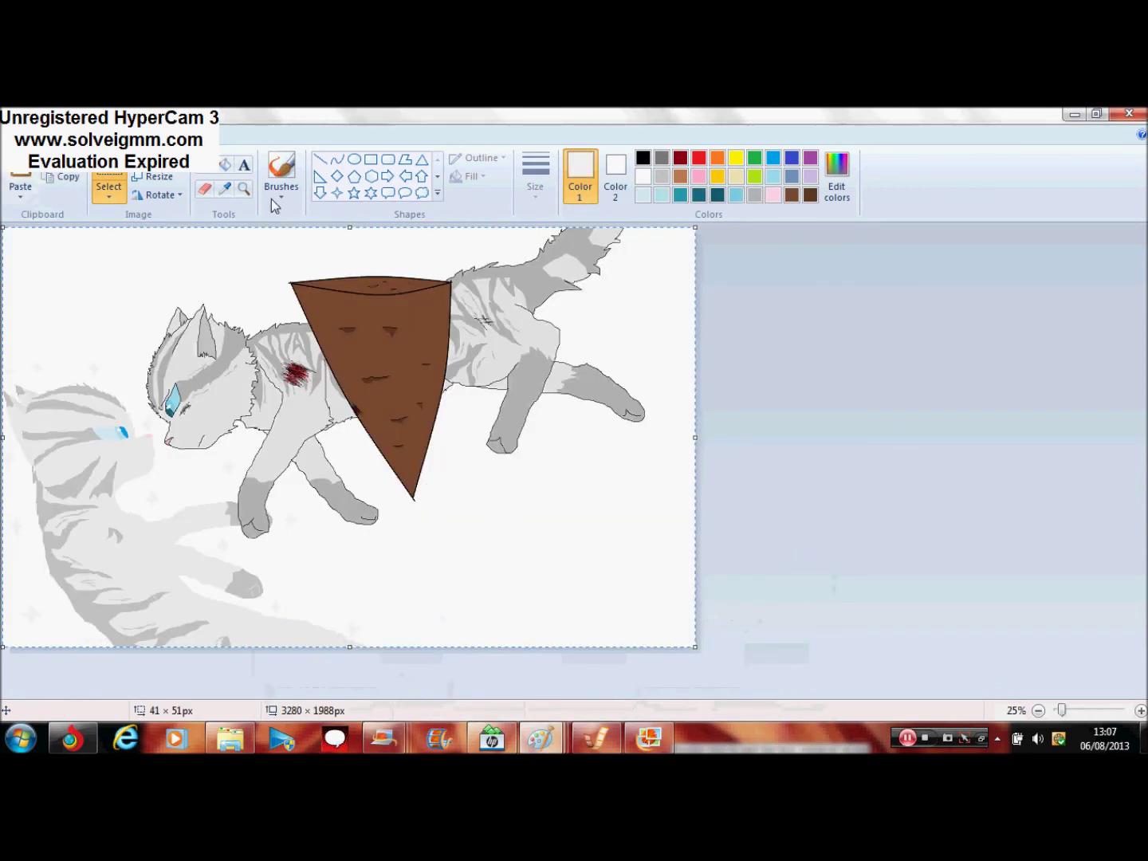
- Fill the ghostly cat's unfilled tail with the light grey sampled from its body
left_click(244, 189)
left_click(403, 524)
left_click(799, 669)
left_click_drag(774, 692, 892, 722)
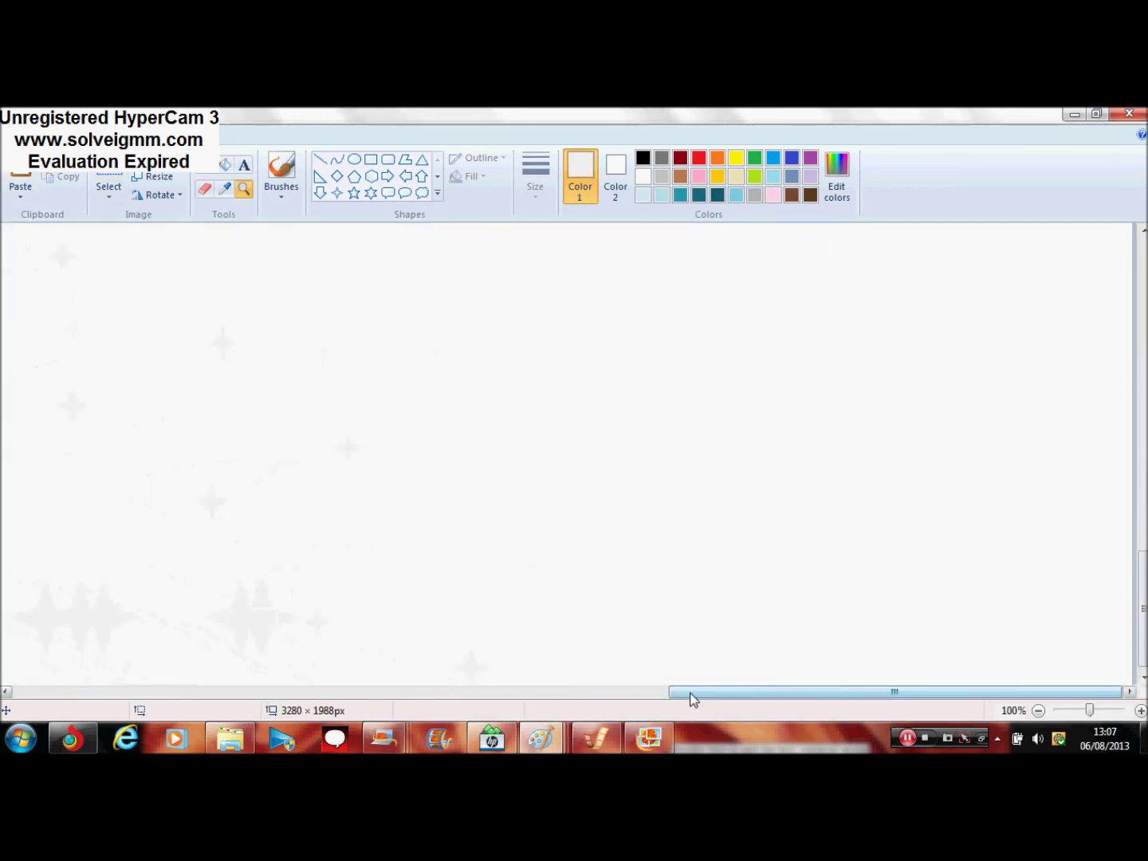
left_click_drag(691, 693, 520, 691)
left_click(225, 165)
left_click(225, 189)
left_click(112, 650)
left_click(466, 644)
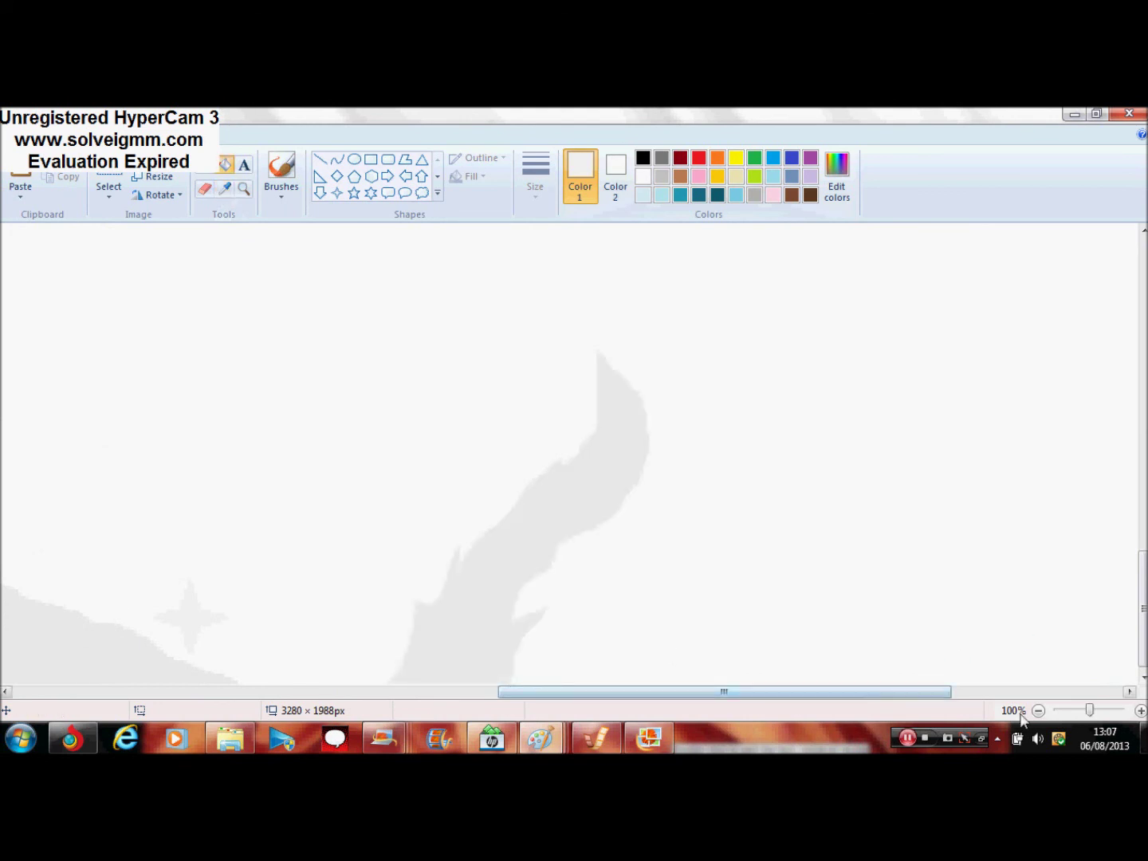
- Draw grey stripe boundaries across the ghostly cat's tail and fill its tip and lower band with the palette light grey
left_click(205, 167)
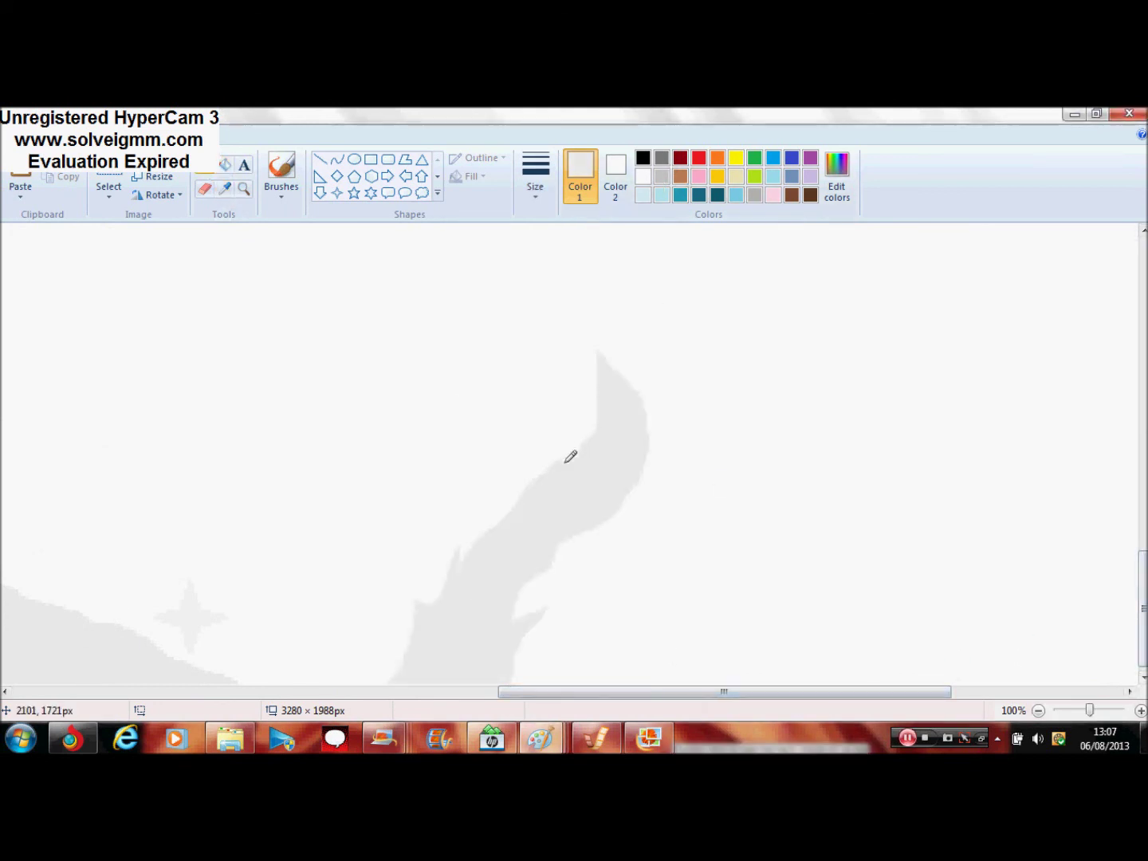
left_click(667, 177)
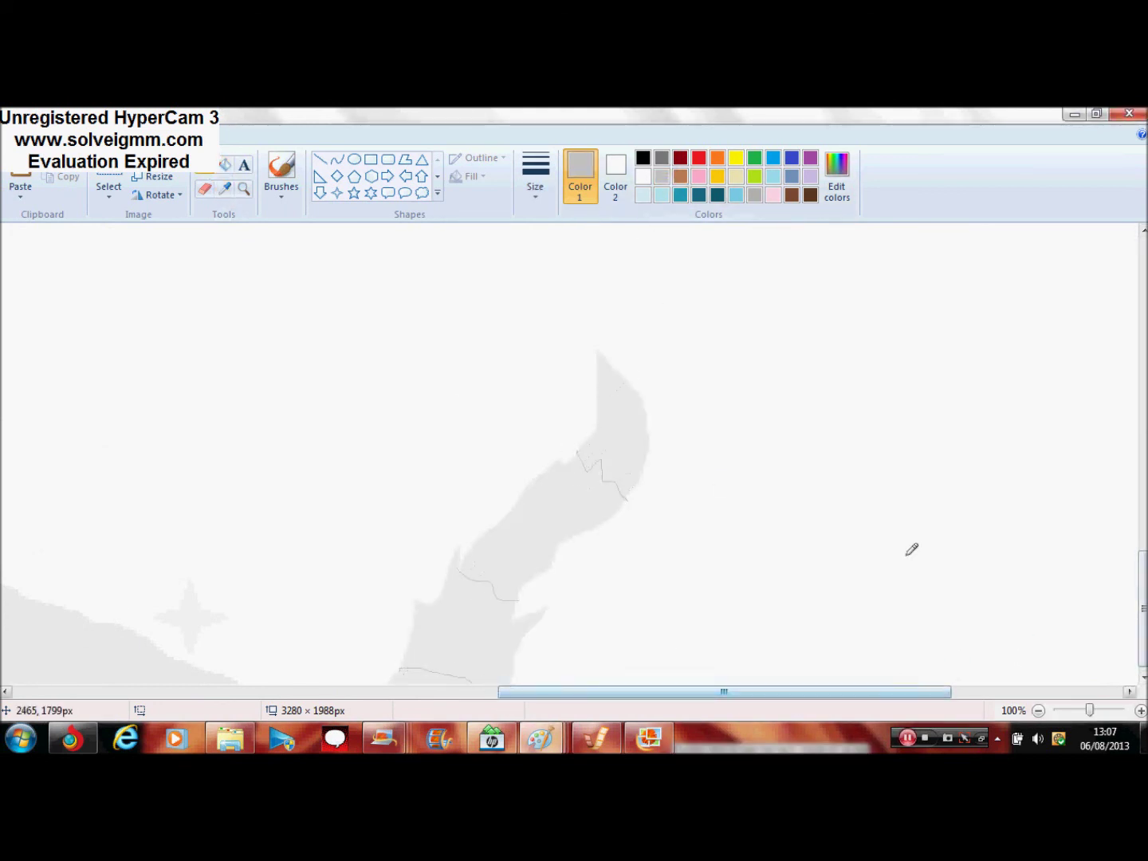
left_click(225, 165)
left_click(466, 629)
left_click(614, 446)
left_click(1038, 711)
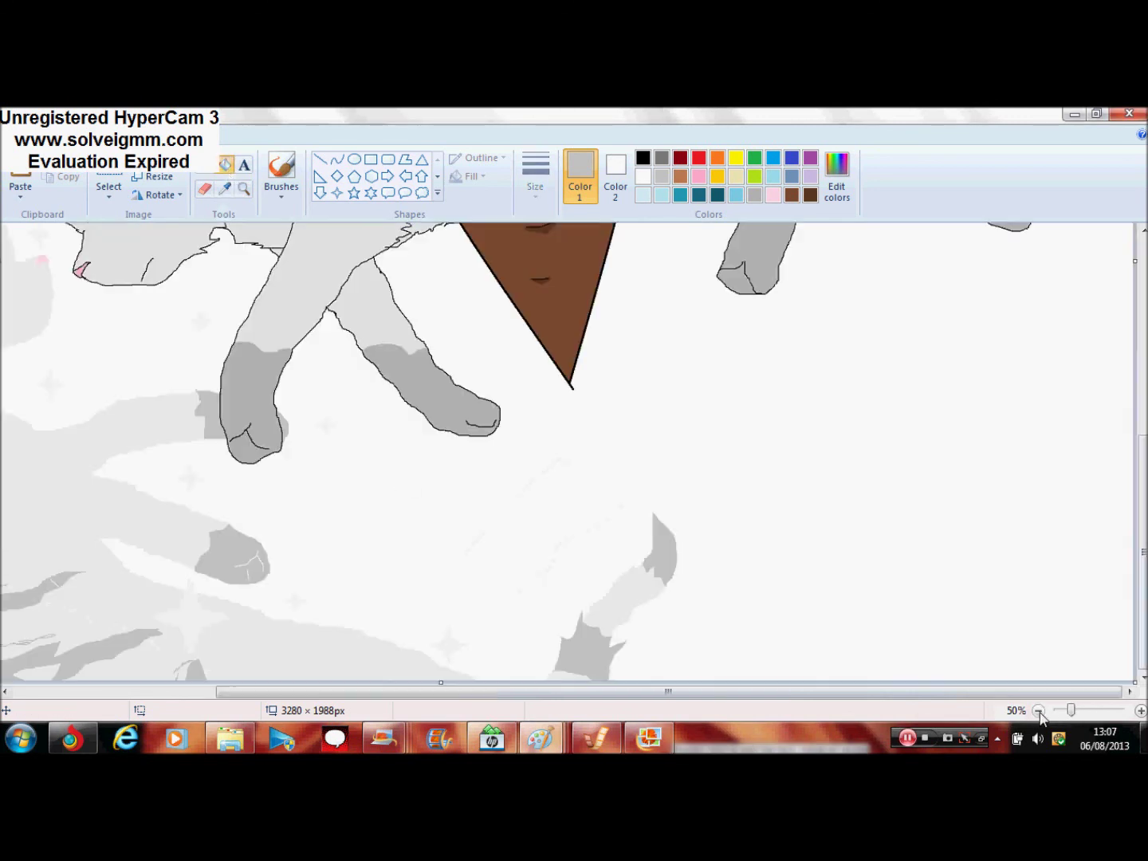
- Copy the whole cat drawing and paste it over the wood and dark brown background in the other Paint window
left_click(1038, 711)
left_click(118, 199)
left_click(145, 293)
left_click(540, 738)
left_click(530, 641)
left_click(21, 168)
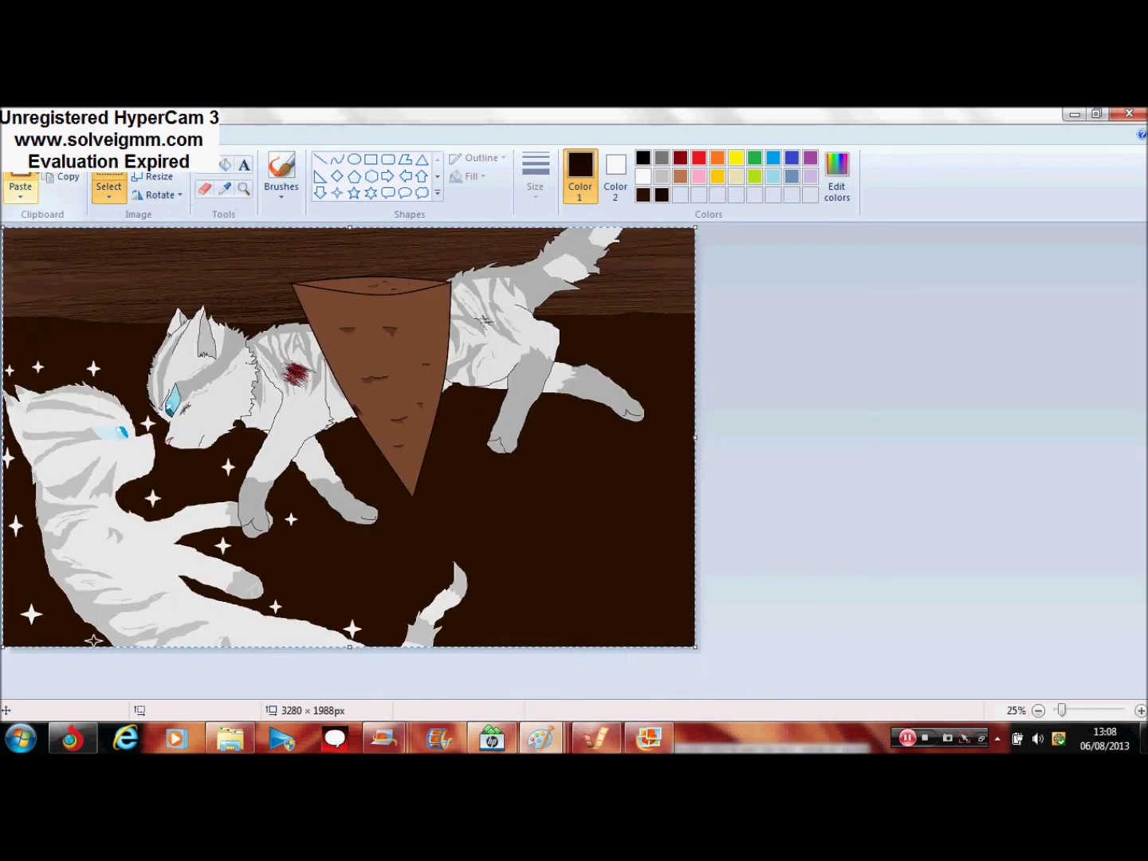
- Add a black text signature reading "By" and the artist's full name near the picture's lower right corner
left_click(244, 165)
left_click(643, 158)
left_click(572, 618)
type("By Bethany Mawer")
left_click_drag(569, 610, 493, 613)
left_click_drag(596, 570, 602, 610)
- Save the finished picture in the Pictures library under the file name feathertail
left_click(20, 134)
left_click(70, 276)
type("feathertail")
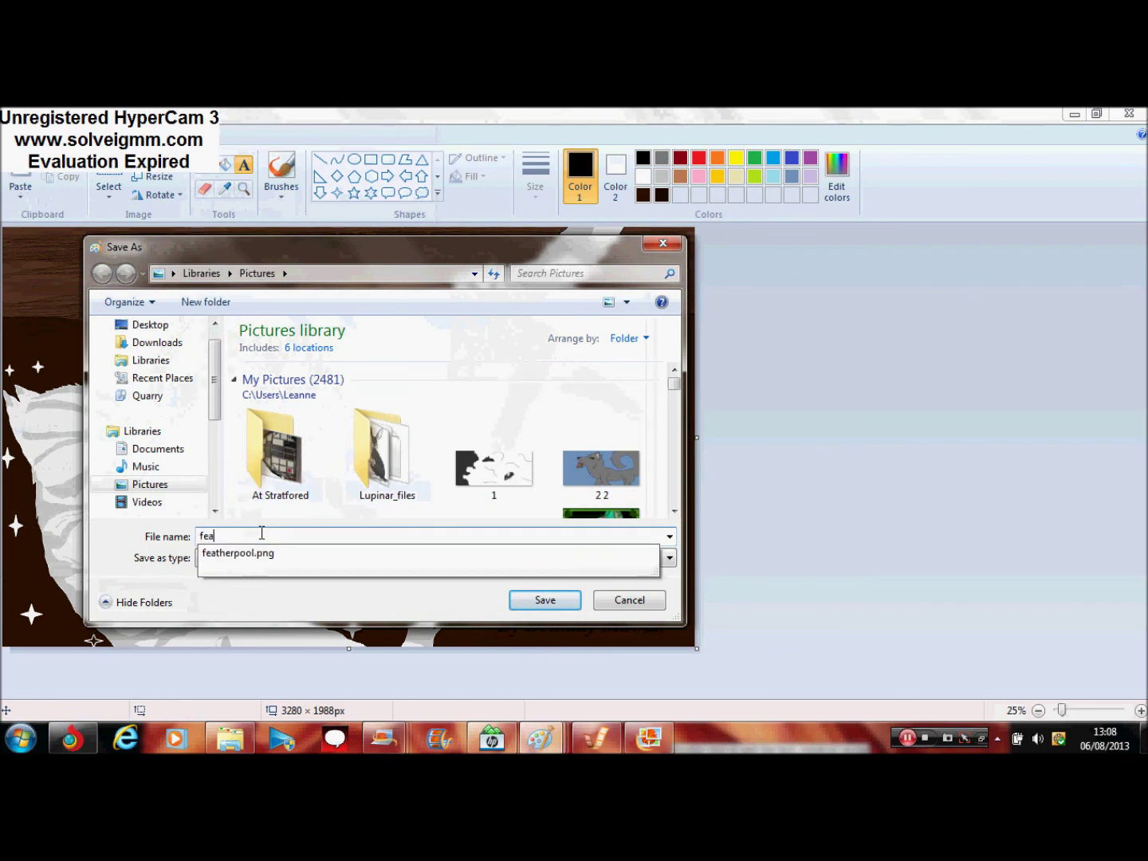